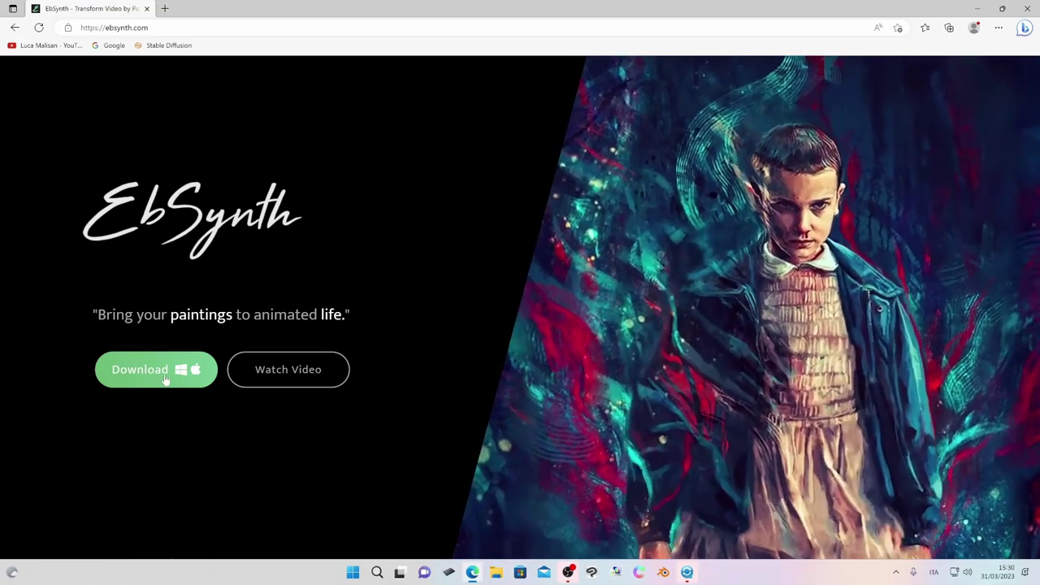
Step: Download the EbSynth Beta Windows zip from ebsynth.com, skipping the e-mail signup
{"action": "left_click", "coordinate": [165, 379]}
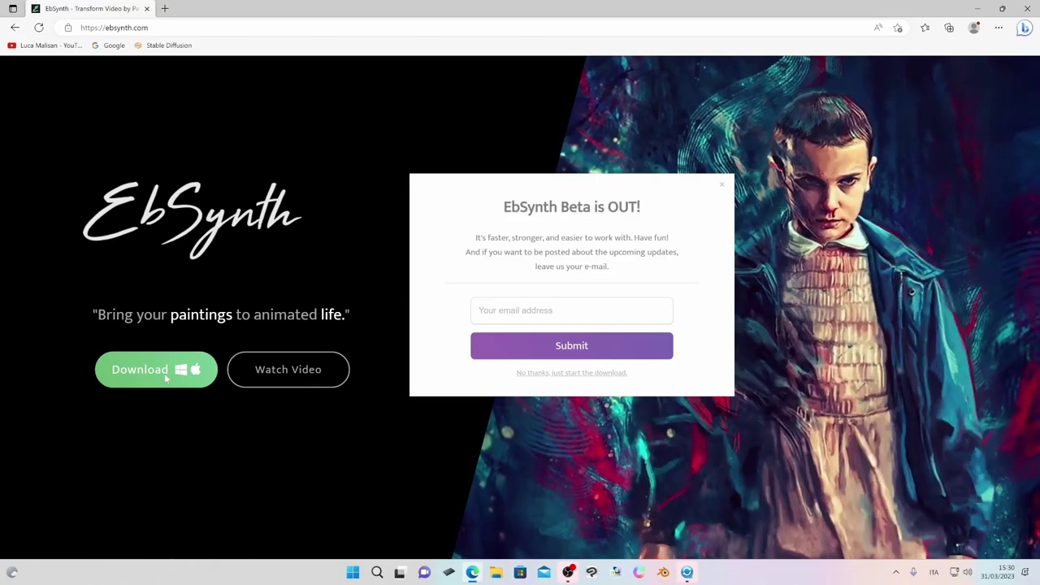
{"action": "left_click", "coordinate": [164, 373]}
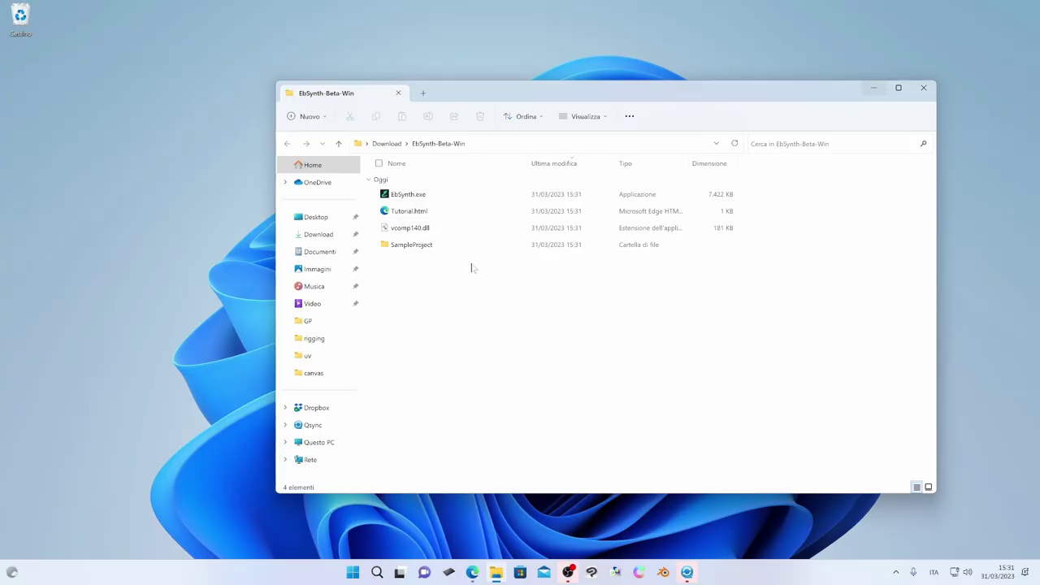
Step: Launch EbSynth.exe from the EbSynth-Beta-Win folder and move its window aside
{"action": "double_click", "coordinate": [400, 195]}
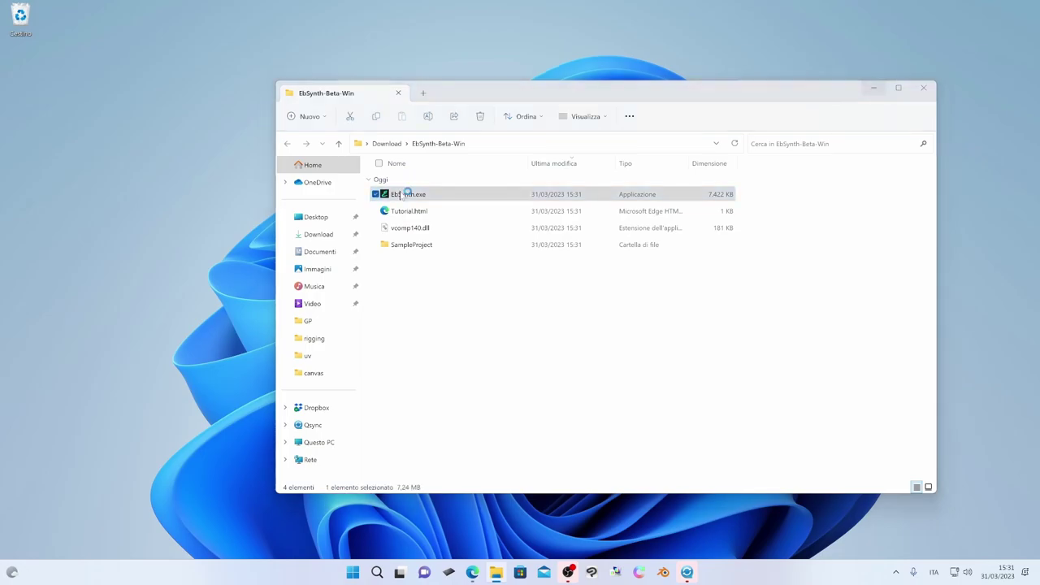
{"action": "mouse_move", "coordinate": [298, 51]}
{"action": "left_mouse_down"}
{"action": "mouse_move", "coordinate": [377, 104]}
{"action": "mouse_move", "coordinate": [310, 61]}
{"action": "left_mouse_up"}
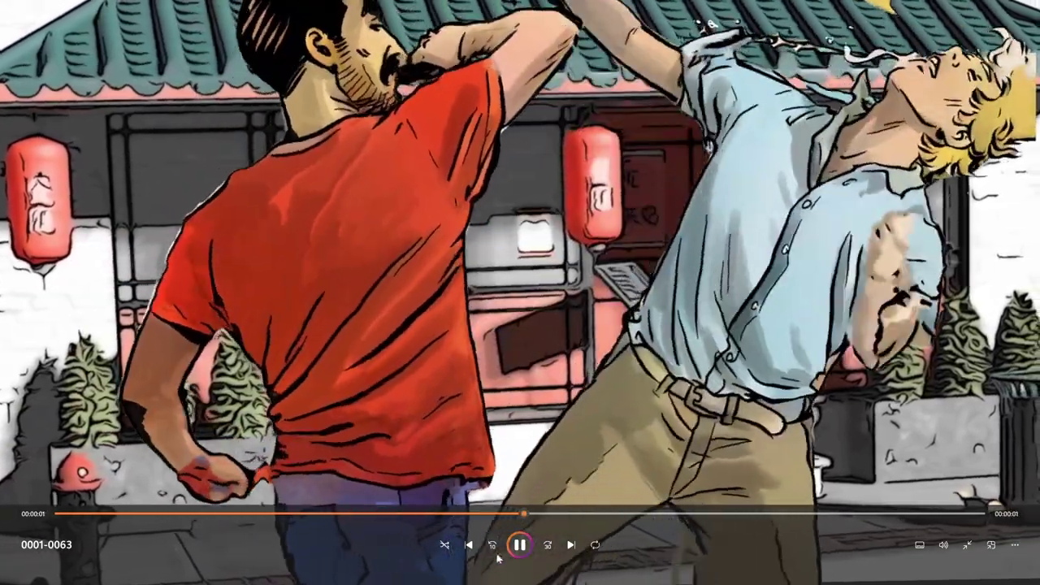
Step: Pause playback of the stylized 0001-0063 clip
{"action": "left_click", "coordinate": [528, 546]}
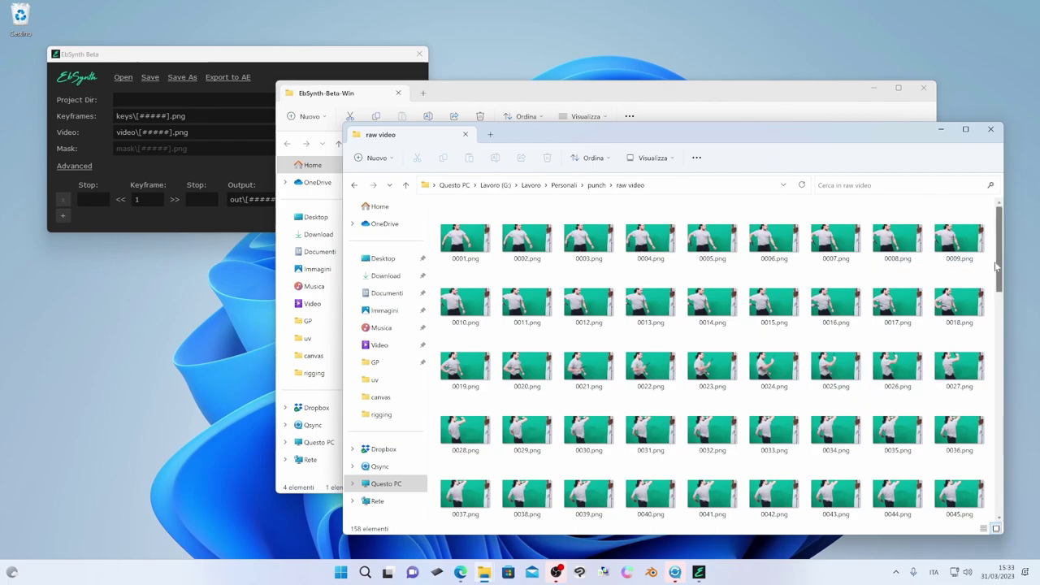
Step: Scroll through the raw video frames and select 0004.png in both the keys and raw video folders
{"action": "left_click_drag", "start_coordinate": [1001, 268], "coordinate": [995, 389]}
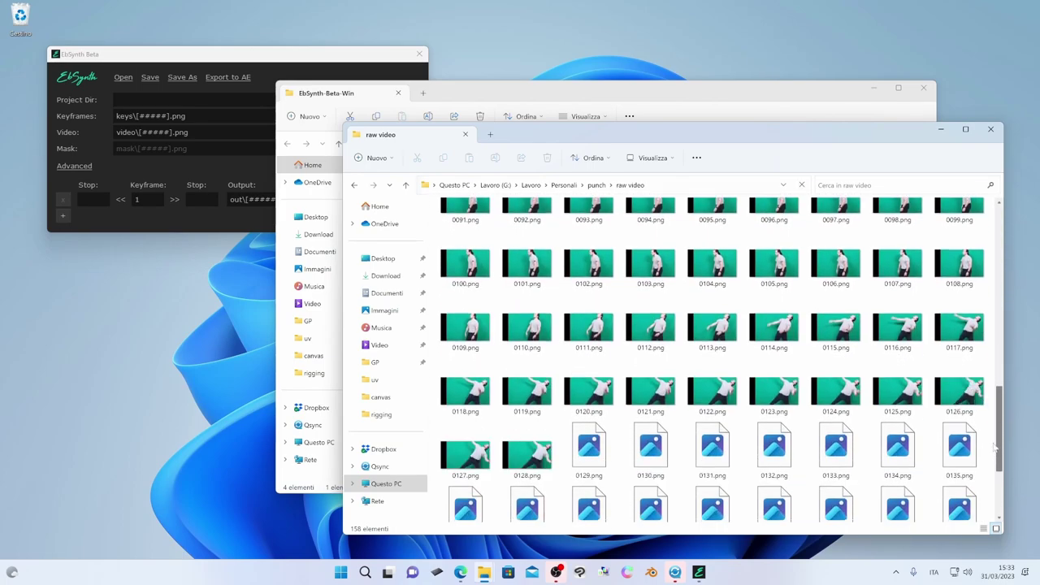
{"action": "left_click_drag", "start_coordinate": [994, 389], "coordinate": [999, 507]}
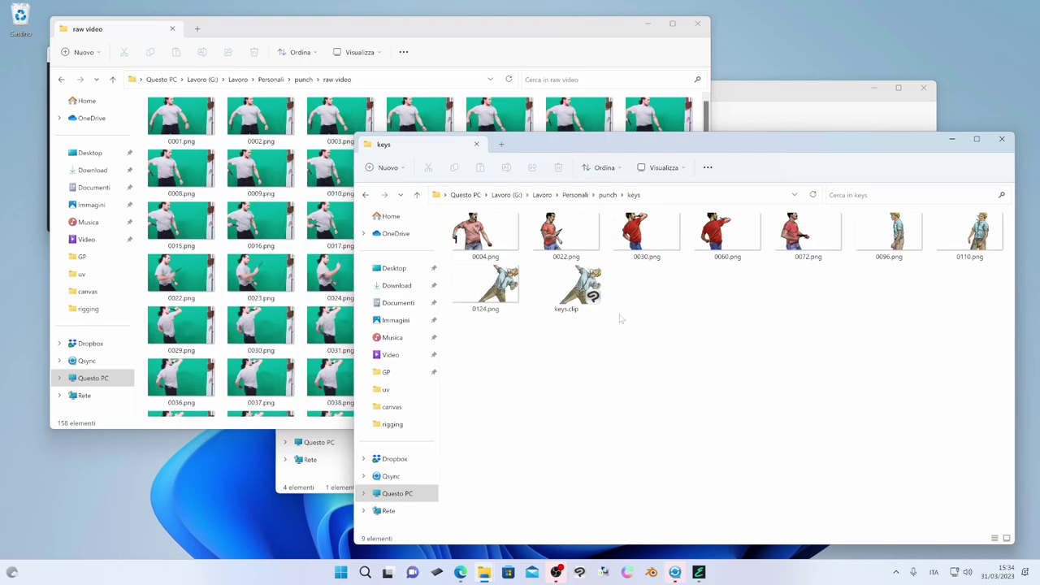
{"action": "mouse_move", "coordinate": [571, 250]}
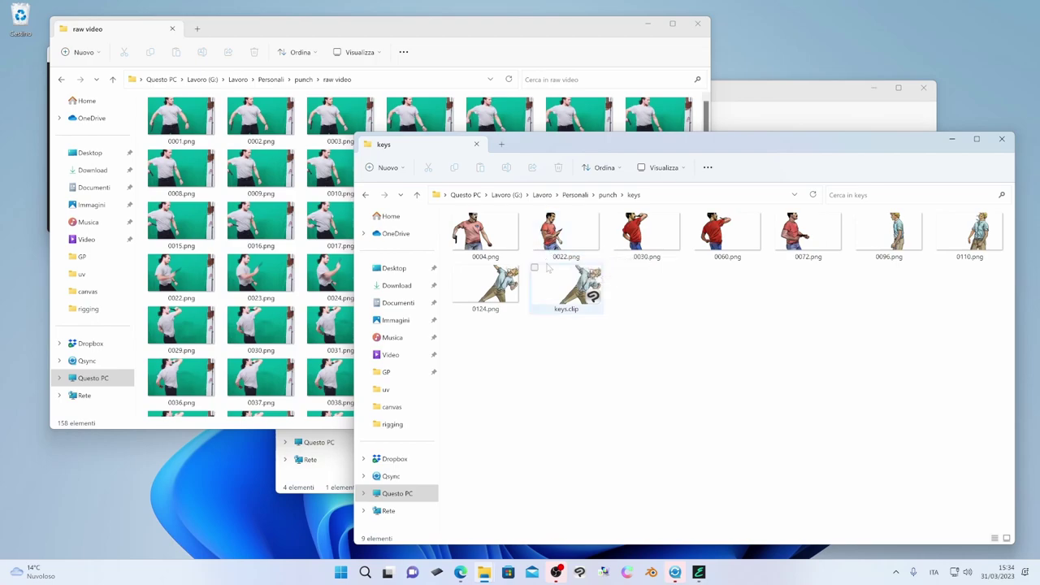
{"action": "left_click", "coordinate": [494, 255]}
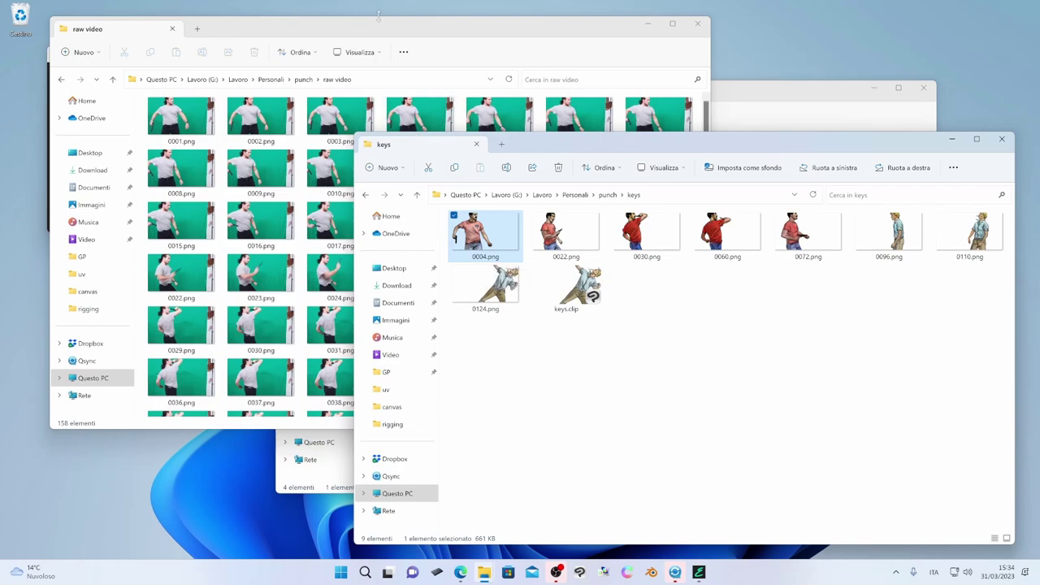
{"action": "left_click_drag", "start_coordinate": [382, 28], "coordinate": [354, 24]}
{"action": "left_click", "coordinate": [393, 119]}
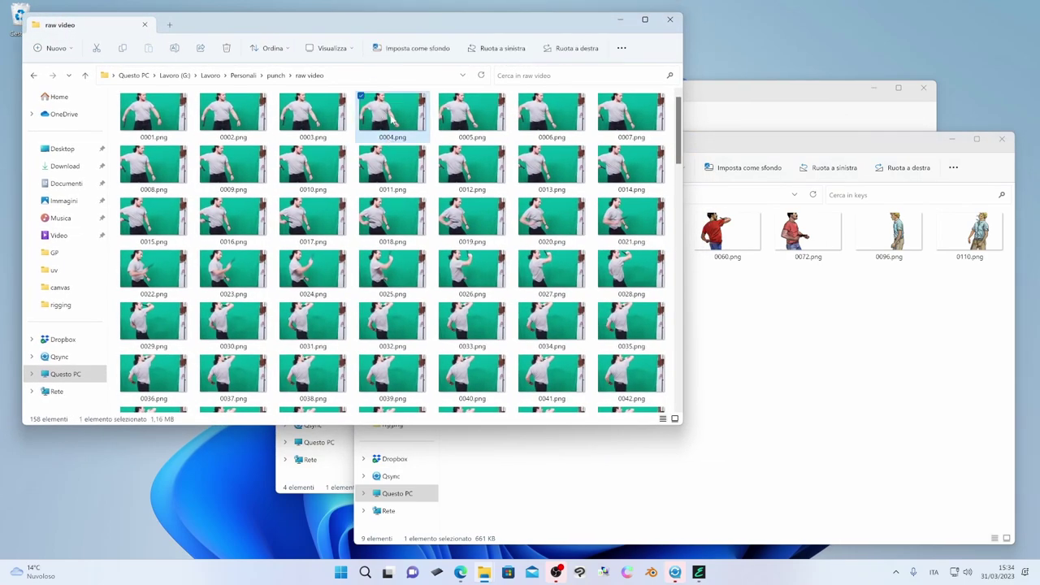
Step: Open raw frame 0004.png in Photos and step forward and back through the raw frames
{"action": "double_click", "coordinate": [392, 119]}
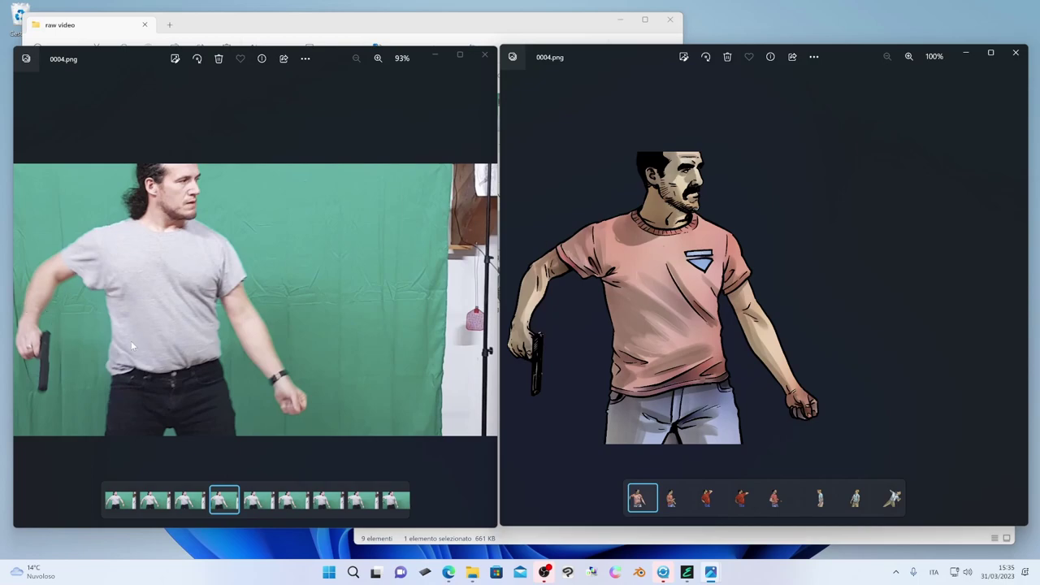
{"action": "left_click", "coordinate": [206, 350]}
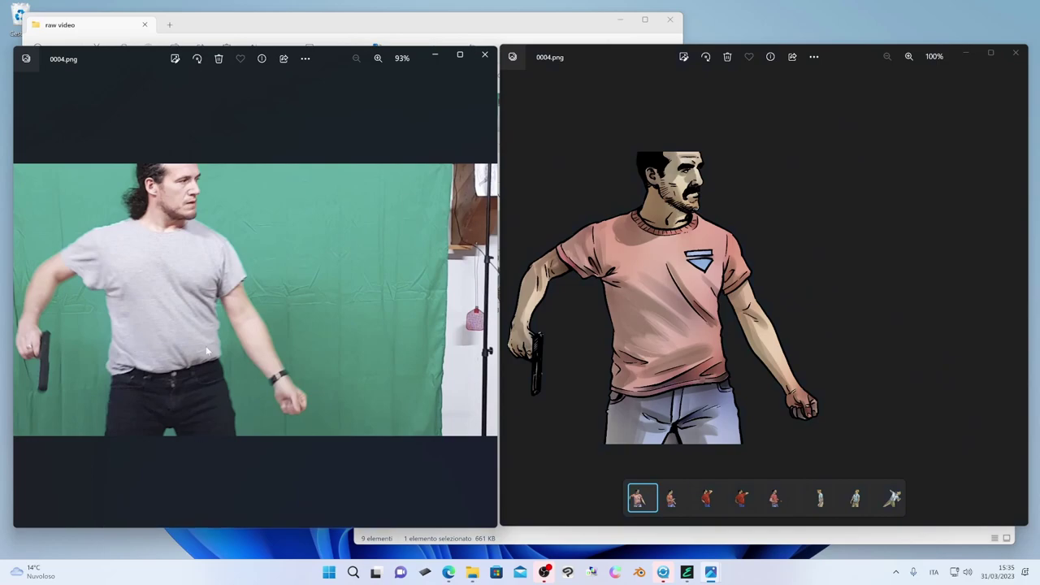
{"action": "key", "text": "Right"}
{"action": "key", "text": "Right"}
{"action": "key", "text": "Right"}
{"action": "key", "text": "Right"}
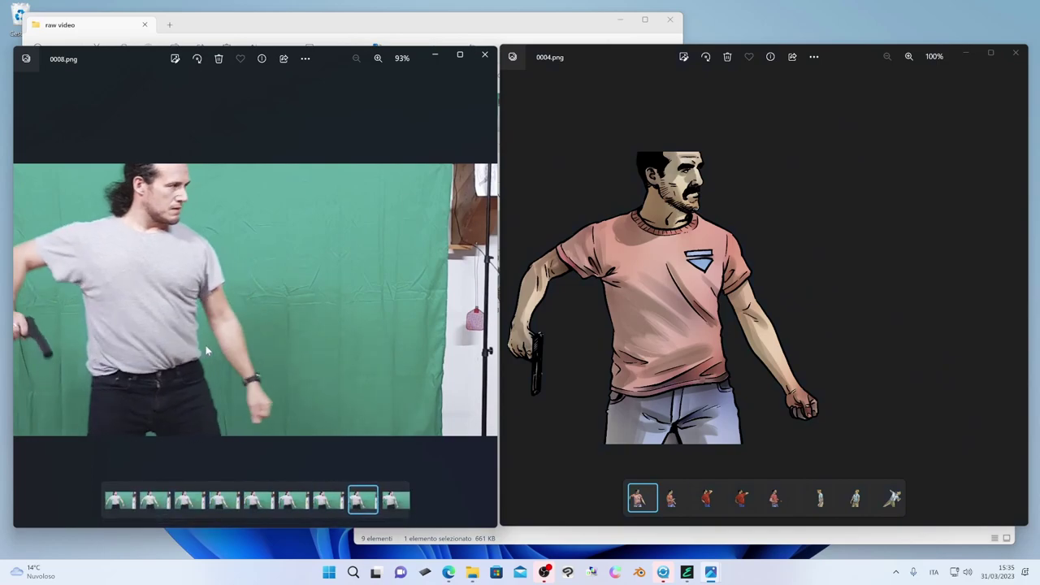
{"action": "key", "text": "Right"}
{"action": "key", "text": "Right"}
{"action": "key", "text": "Right"}
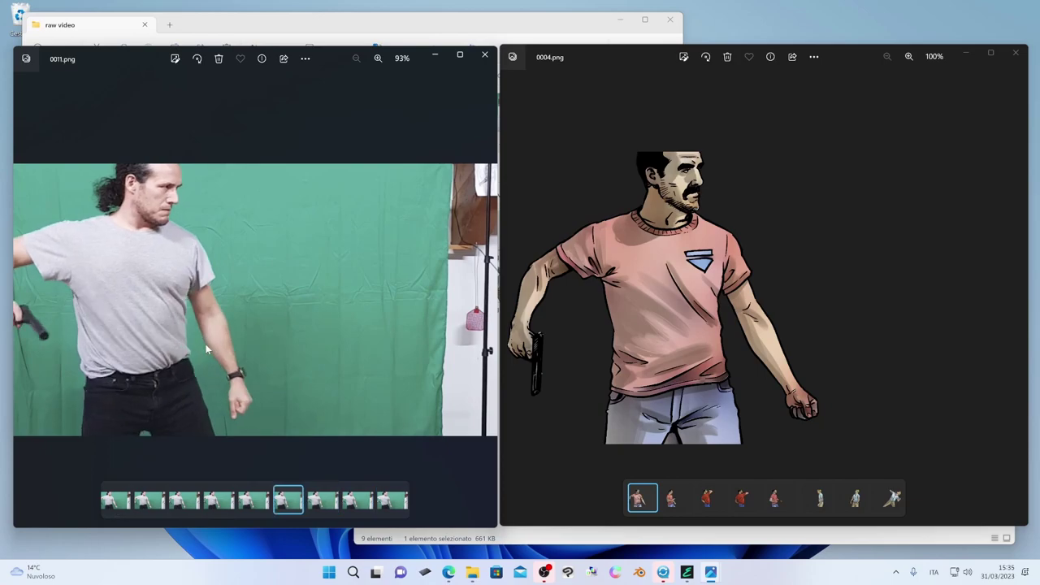
{"action": "key", "text": "Left"}
{"action": "key", "text": "Left"}
{"action": "key", "text": "Left"}
{"action": "key", "text": "Left"}
{"action": "key", "text": "Left"}
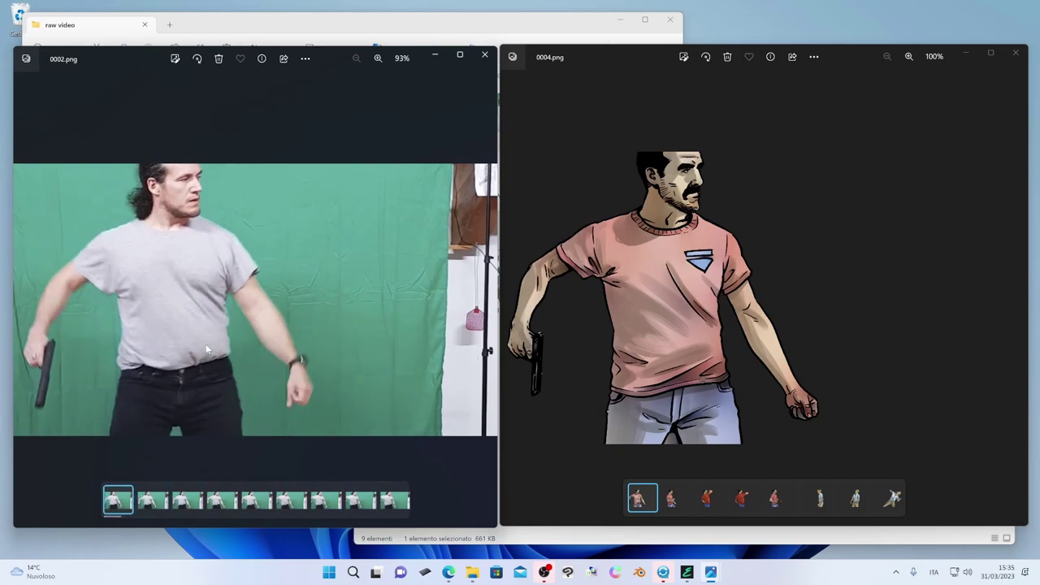
{"action": "key", "text": "Left"}
Step: Advance the raw frames to 0016.png, then select painted keyframe 0022.png in the keys folder
{"action": "key", "text": "Right"}
{"action": "key", "text": "Right"}
{"action": "key", "text": "Right"}
{"action": "key", "text": "Right"}
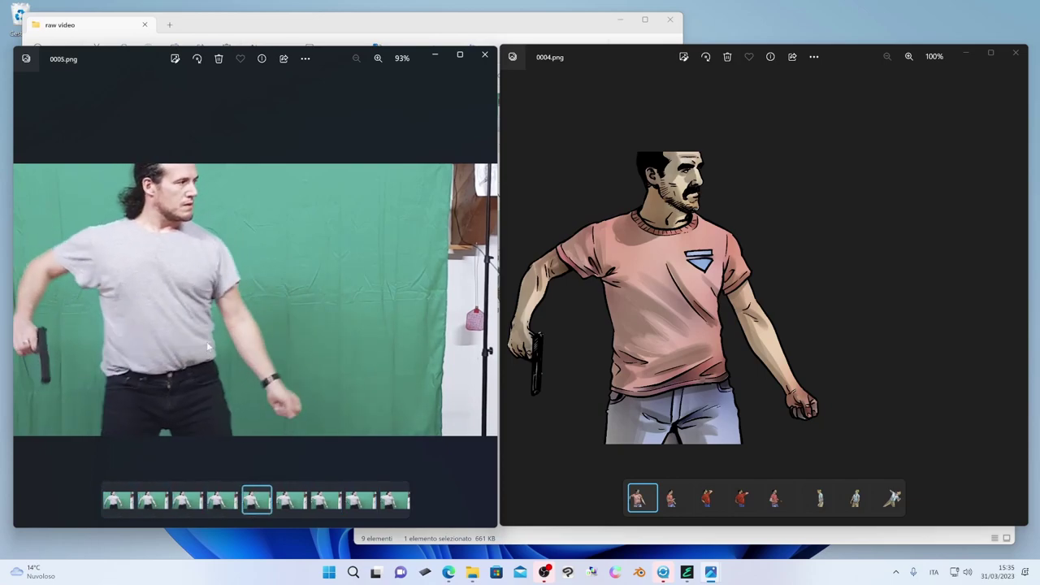
{"action": "key", "text": "Right"}
{"action": "key", "text": "Right"}
{"action": "key", "text": "Right"}
{"action": "key", "text": "Right"}
{"action": "key", "text": "Right"}
{"action": "key", "text": "Right"}
{"action": "key", "text": "Right"}
{"action": "key", "text": "Right"}
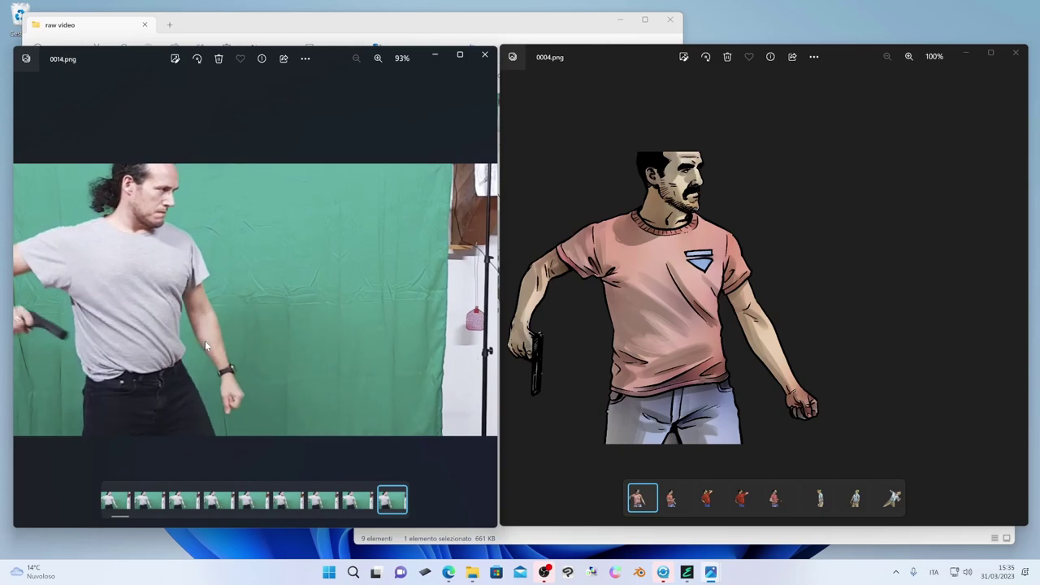
{"action": "key", "text": "Right"}
{"action": "key", "text": "Right"}
{"action": "key", "text": "Right"}
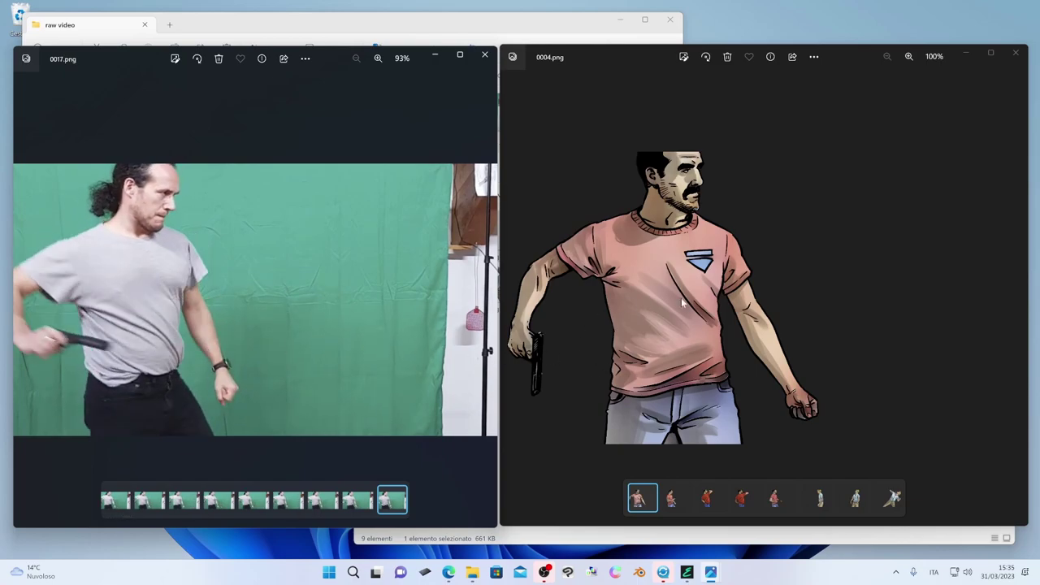
{"action": "key", "text": "Right"}
{"action": "key", "text": "Right"}
{"action": "key", "text": "Right"}
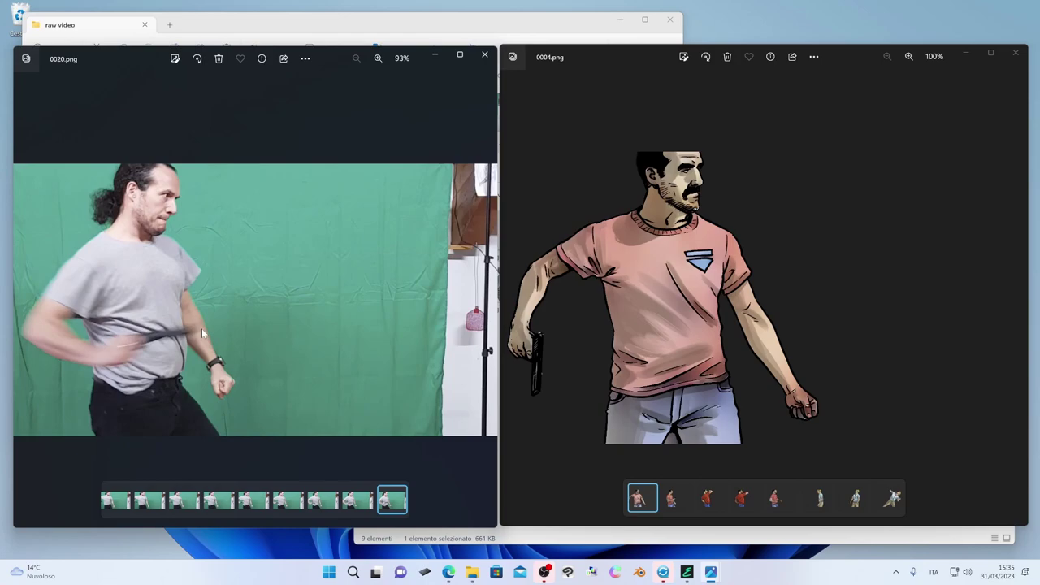
{"action": "key", "text": "Left"}
{"action": "key", "text": "Left"}
{"action": "key", "text": "Left"}
{"action": "key", "text": "Left"}
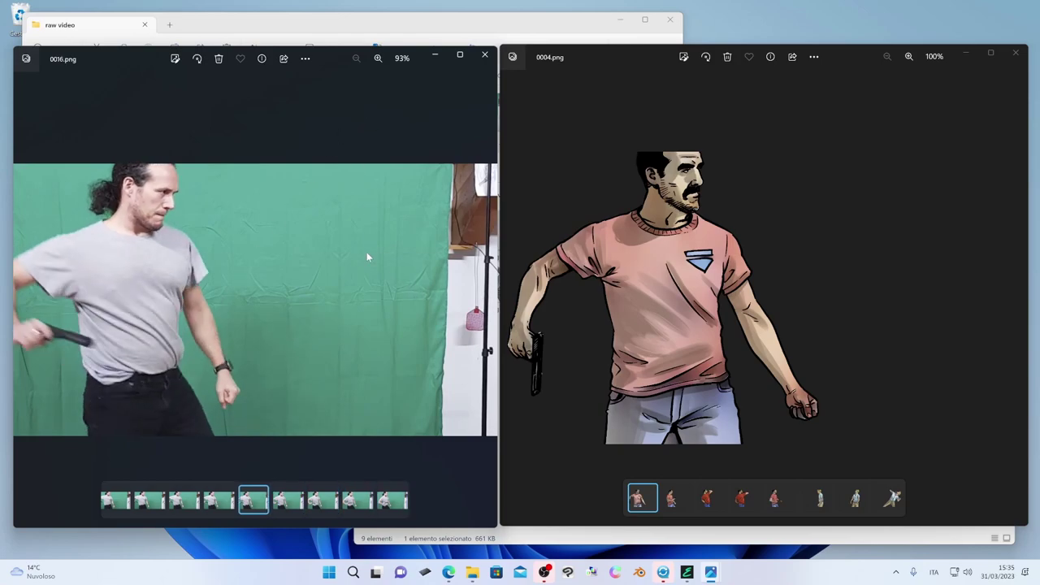
{"action": "key", "text": "alt+Tab"}
{"action": "left_click", "coordinate": [579, 244]}
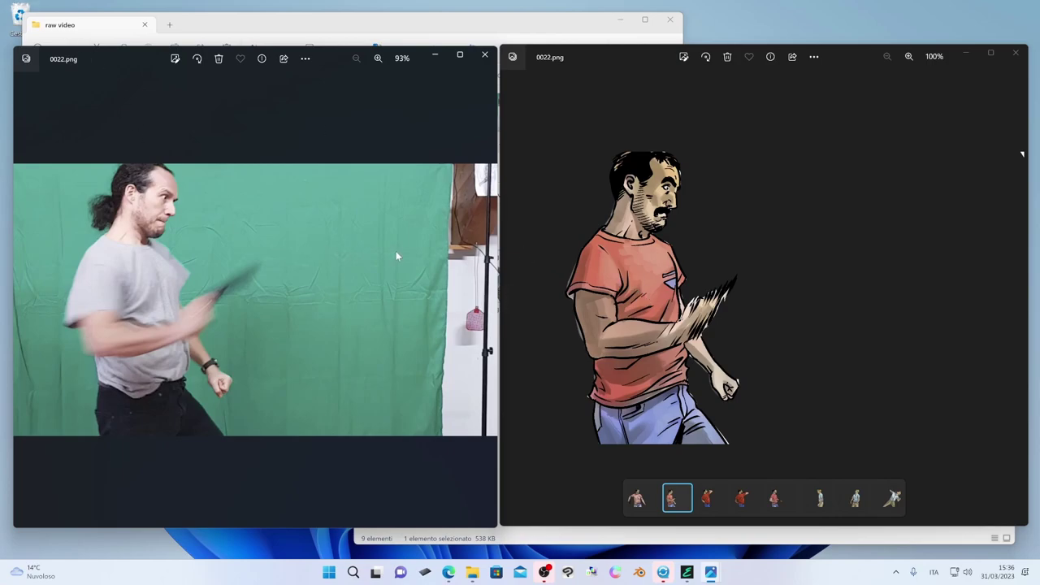
Step: Nudge the EbSynth window right, then switch to the punch project folder
{"action": "left_click_drag", "start_coordinate": [373, 137], "coordinate": [399, 139]}
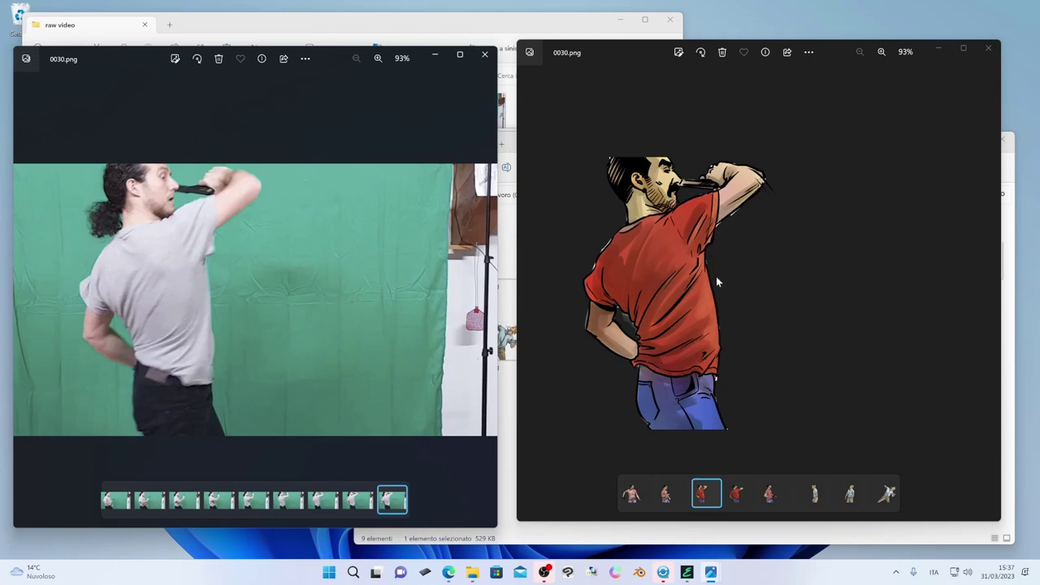
{"action": "key", "text": "alt+Tab"}
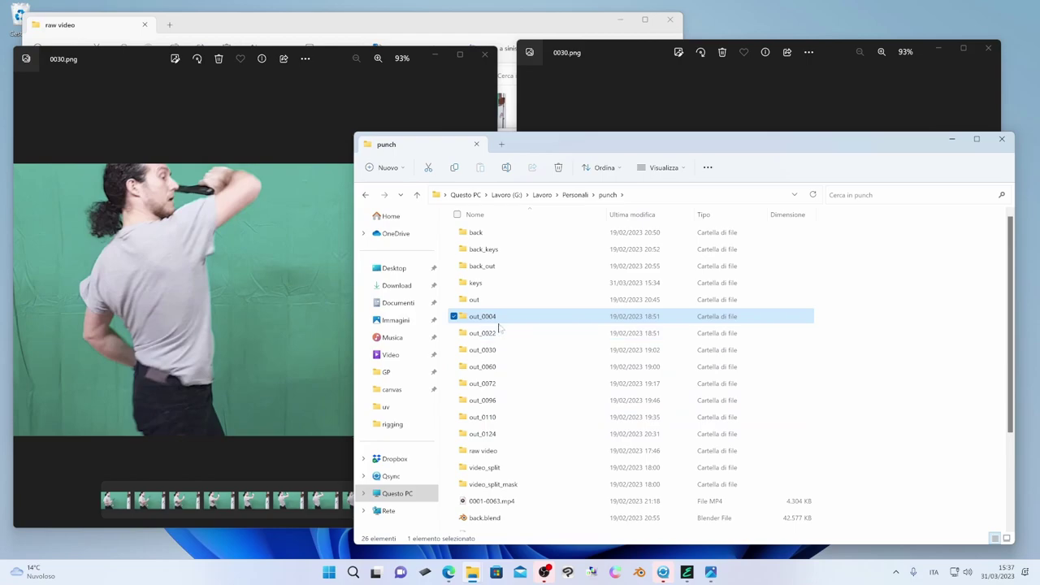
Step: Open the out_0004 output folder and view stylized frame 0004.png in Photos
{"action": "mouse_move", "coordinate": [495, 322]}
{"action": "double_click", "coordinate": [501, 322]}
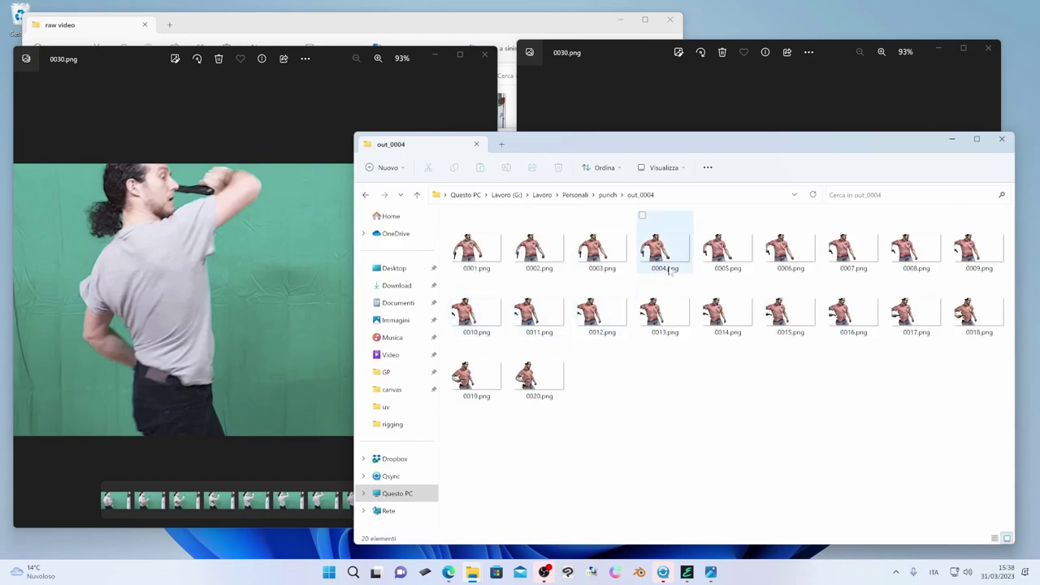
{"action": "left_click", "coordinate": [667, 270]}
{"action": "double_click", "coordinate": [664, 252]}
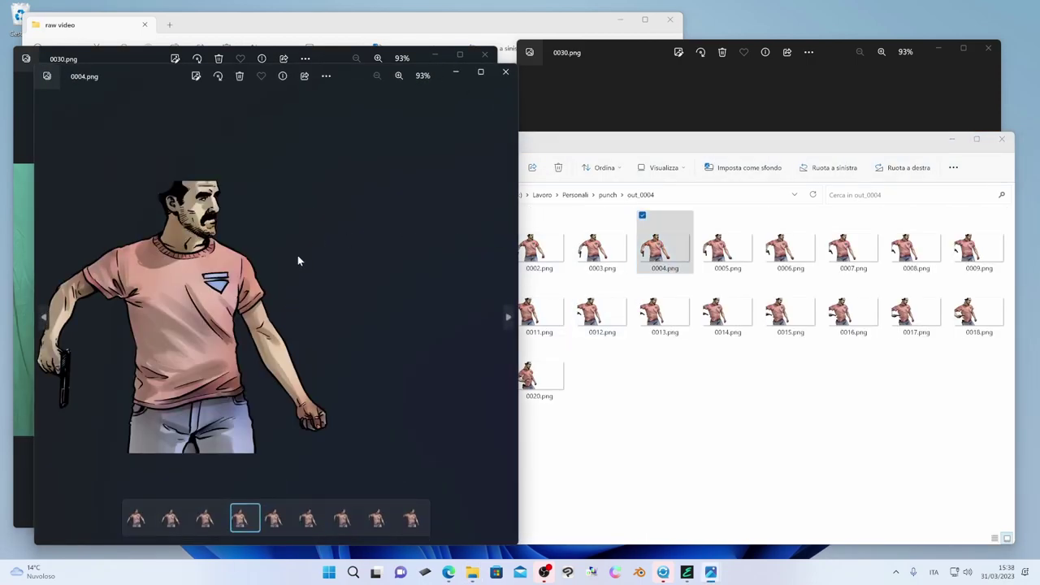
{"action": "left_click", "coordinate": [639, 434]}
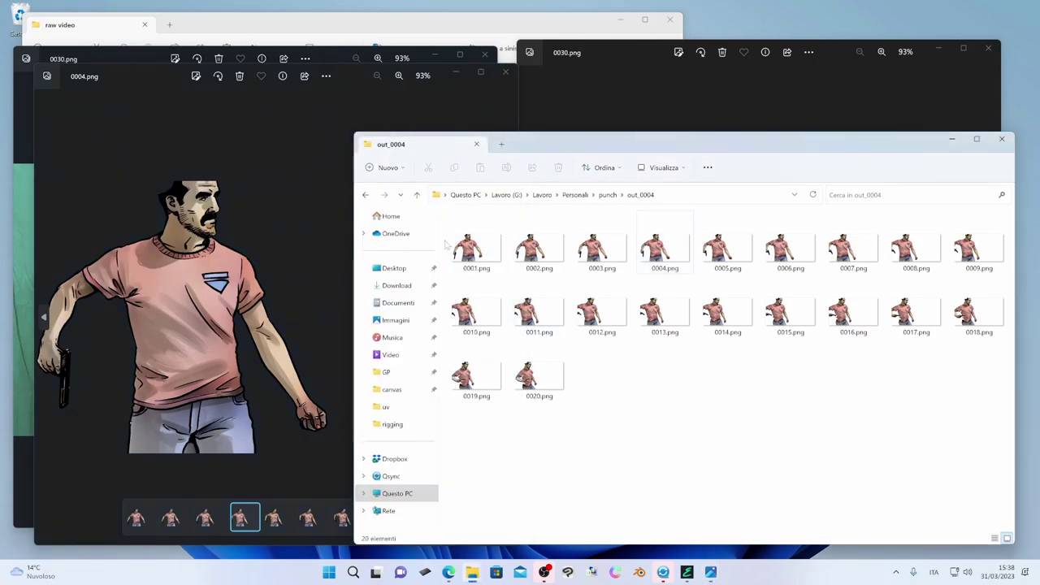
{"action": "left_click", "coordinate": [263, 261]}
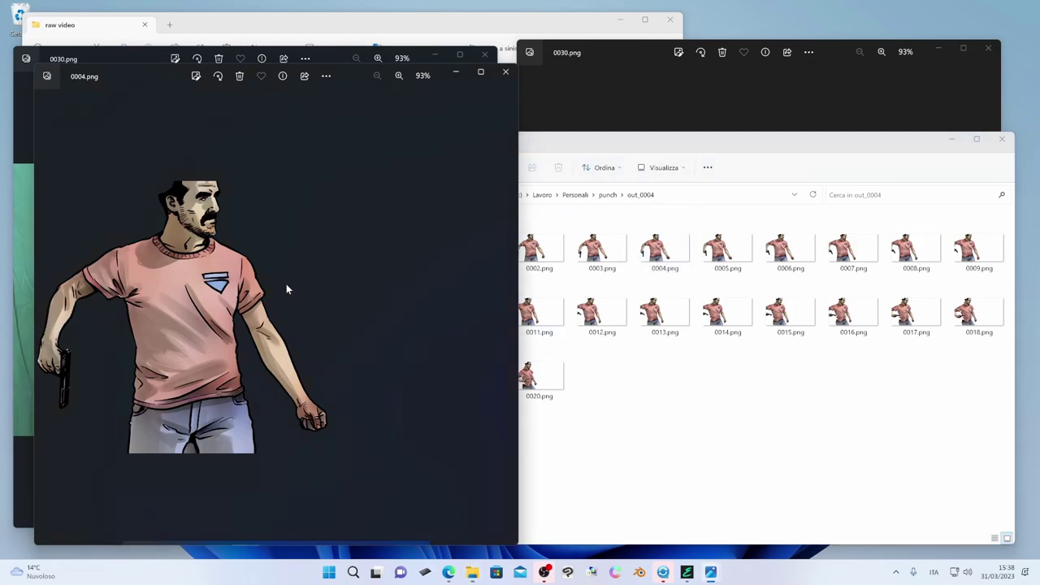
Step: Step back and forth through the out_0004 stylized frames
{"action": "key", "text": "Left"}
{"action": "key", "text": "Left"}
{"action": "key", "text": "Left"}
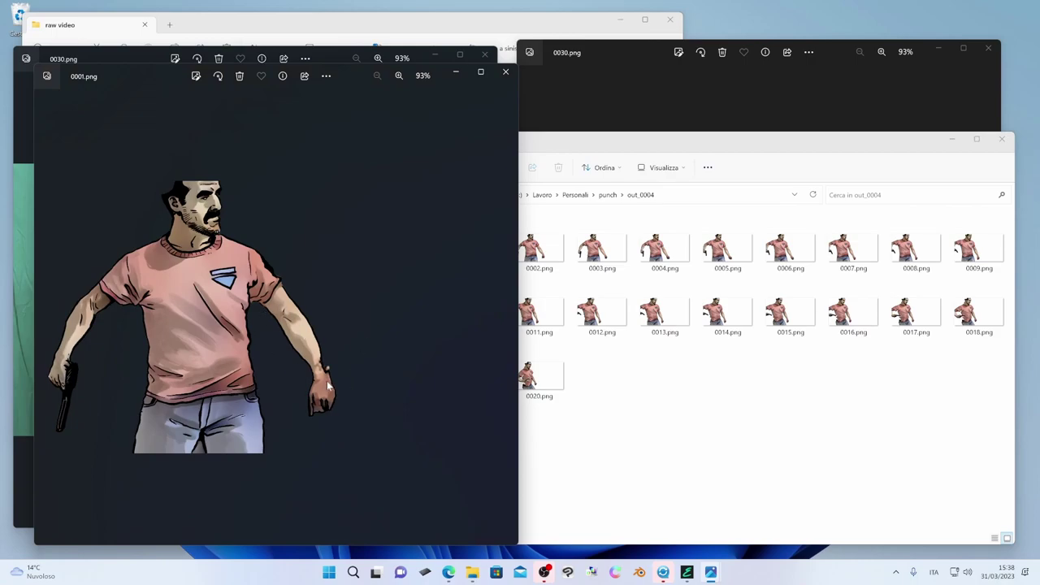
{"action": "key", "text": "Right"}
{"action": "key", "text": "Right"}
{"action": "key", "text": "Right"}
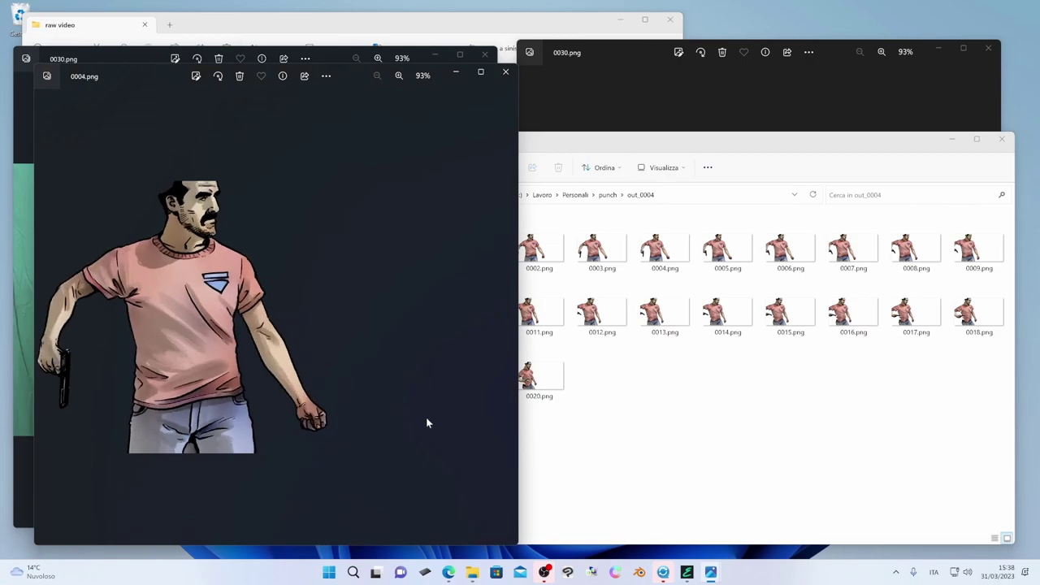
{"action": "key", "text": "Right"}
{"action": "key", "text": "Right"}
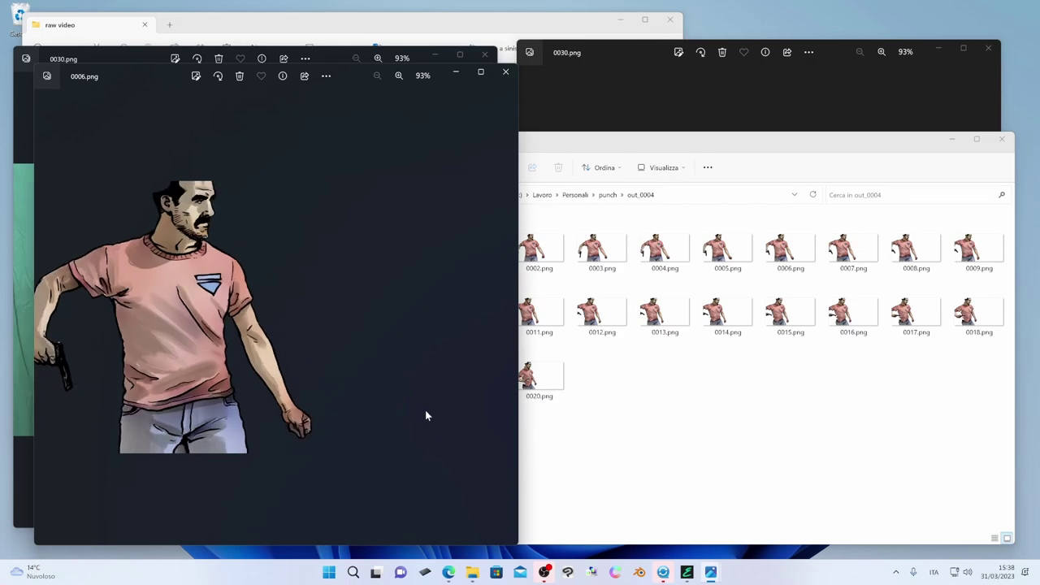
{"action": "key", "text": "Right"}
{"action": "key", "text": "Right"}
{"action": "key", "text": "Right"}
{"action": "key", "text": "Right"}
{"action": "key", "text": "Right"}
{"action": "key", "text": "Right"}
{"action": "key", "text": "Right"}
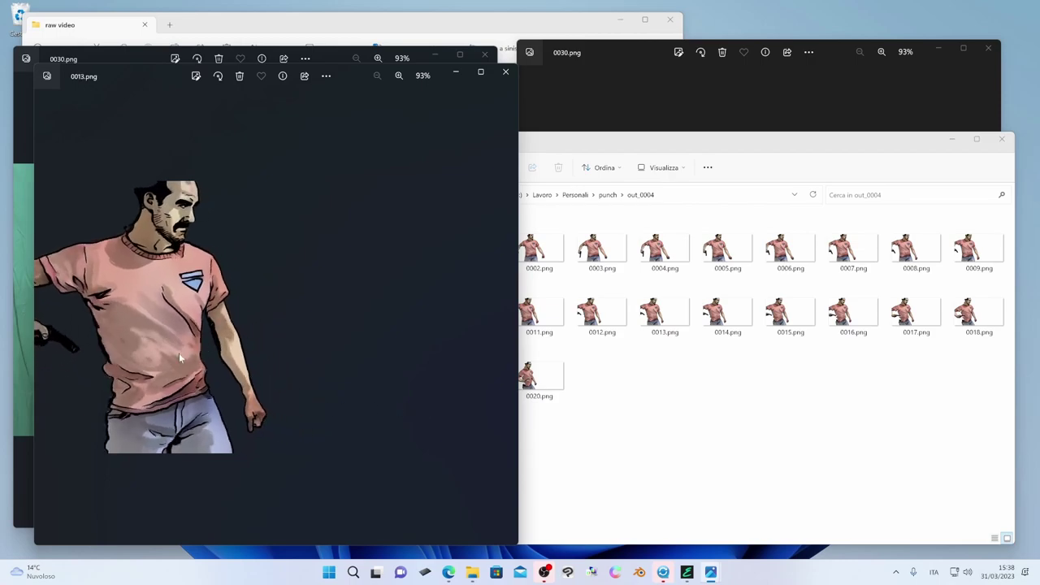
{"action": "key", "text": "Right"}
{"action": "key", "text": "Right"}
{"action": "key", "text": "Right"}
{"action": "key", "text": "Right"}
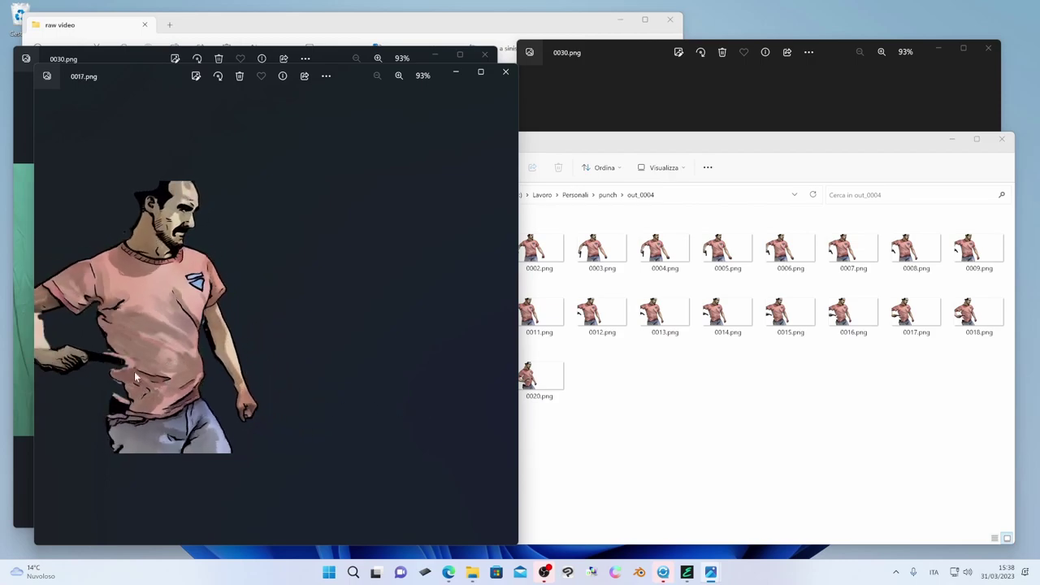
{"action": "key", "text": "Right"}
{"action": "key", "text": "Right"}
{"action": "key", "text": "Right"}
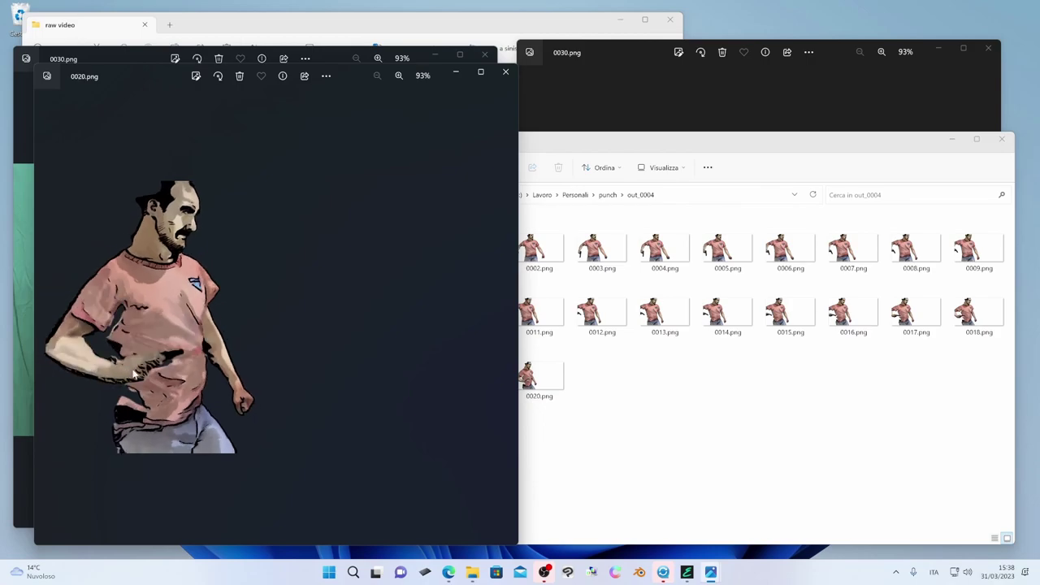
{"action": "key", "text": "Left"}
{"action": "key", "text": "Left"}
{"action": "key", "text": "Left"}
{"action": "key", "text": "Left"}
{"action": "key", "text": "Left"}
{"action": "key", "text": "Left"}
{"action": "key", "text": "Left"}
{"action": "key", "text": "Left"}
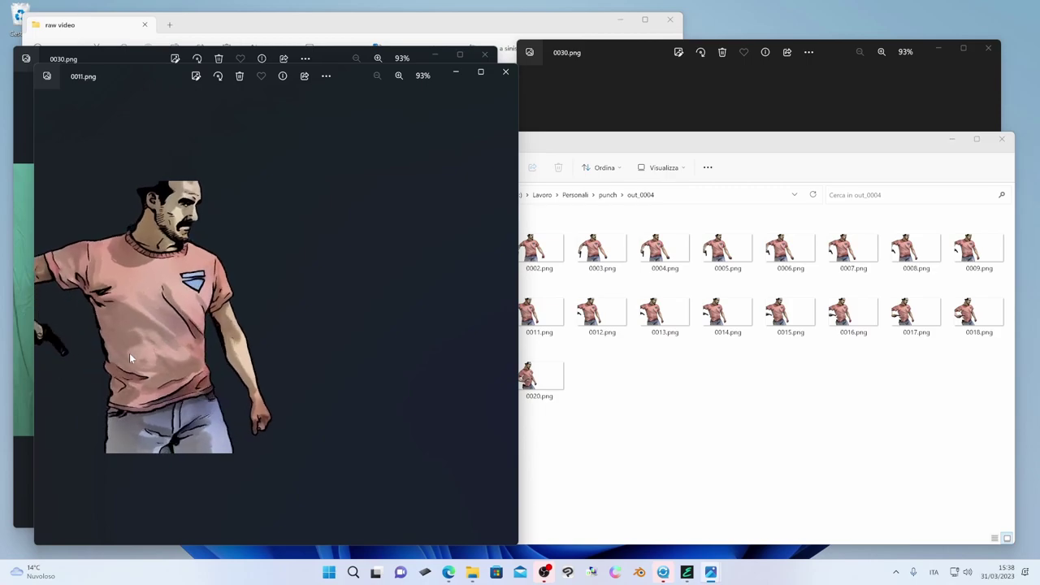
{"action": "key", "text": "Left"}
{"action": "key", "text": "Left"}
{"action": "key", "text": "Left"}
{"action": "key", "text": "Left"}
{"action": "key", "text": "Left"}
{"action": "key", "text": "Left"}
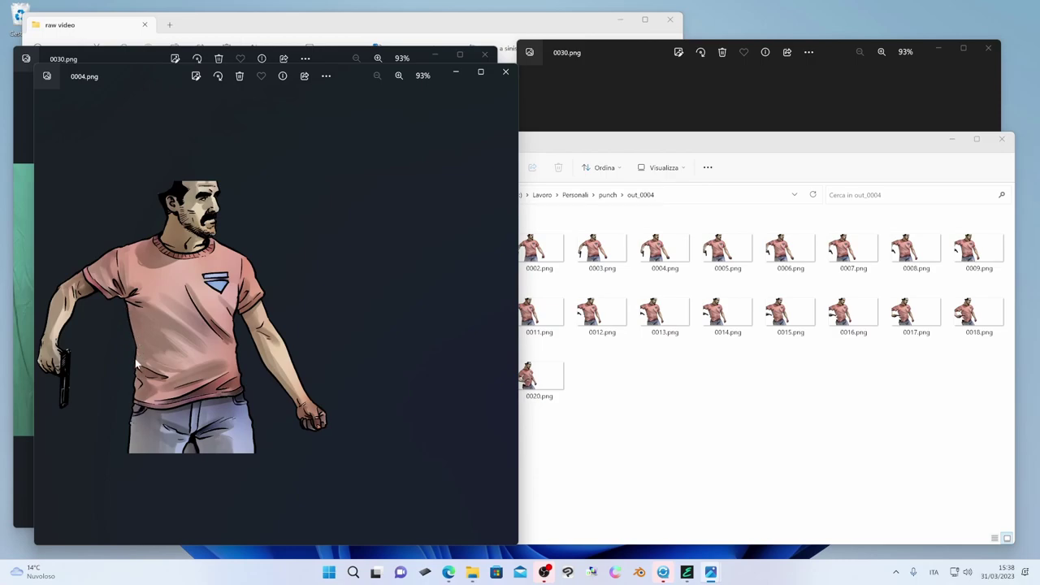
Step: Flip through the frames again ending on 0020.png, then return File Explorer to the punch folder
{"action": "key", "text": "Right"}
{"action": "key", "text": "Right"}
{"action": "key", "text": "Right"}
{"action": "key", "text": "Right"}
{"action": "key", "text": "Right"}
{"action": "key", "text": "Right"}
{"action": "key", "text": "Right"}
{"action": "key", "text": "Right"}
{"action": "key", "text": "Right"}
{"action": "key", "text": "Right"}
{"action": "key", "text": "Right"}
{"action": "key", "text": "Right"}
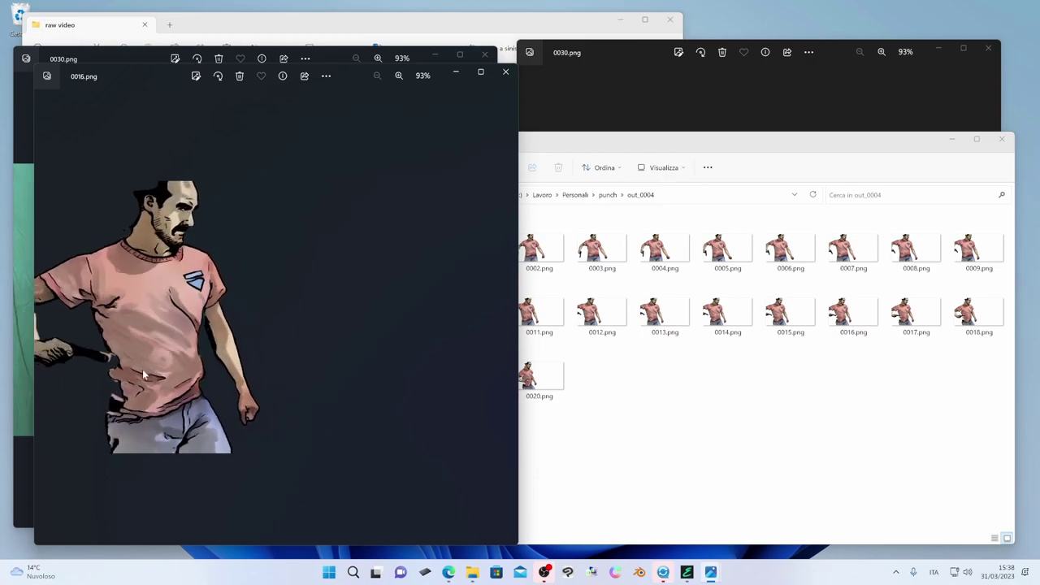
{"action": "key", "text": "Right"}
{"action": "key", "text": "Right"}
{"action": "key", "text": "Right"}
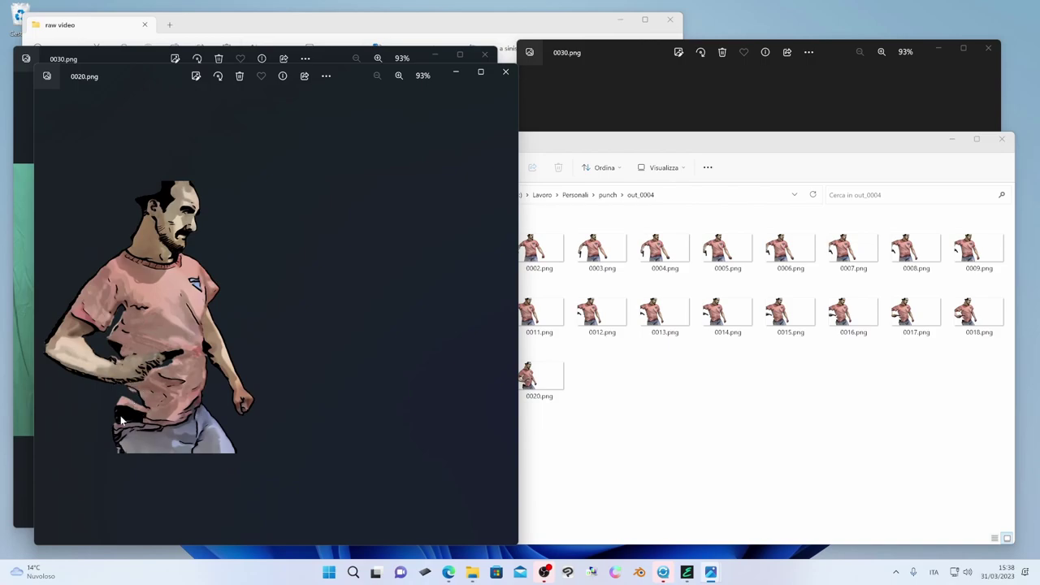
{"action": "key", "text": "Right"}
{"action": "key", "text": "Left"}
{"action": "left_click", "coordinate": [720, 431]}
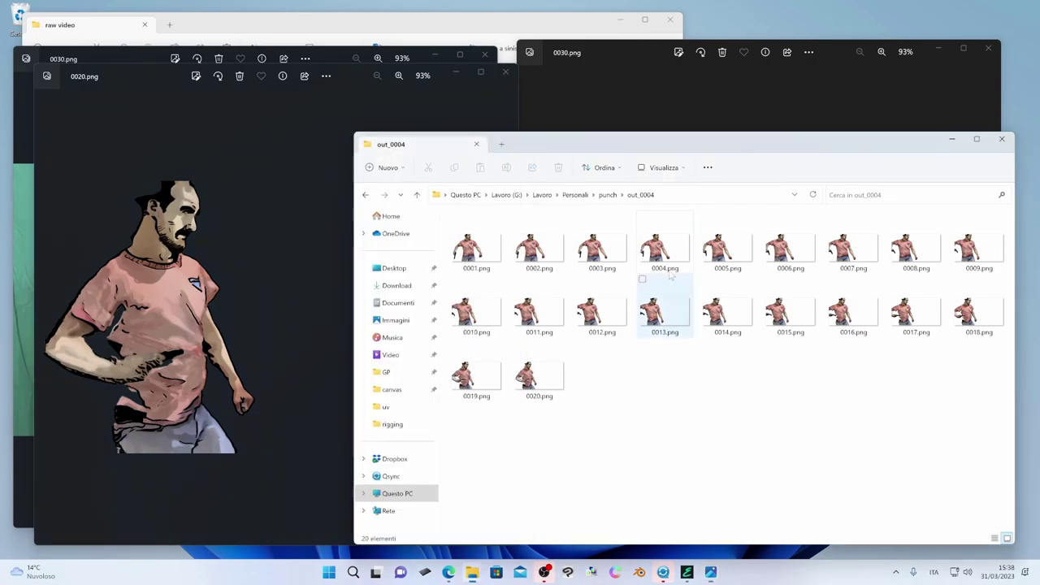
{"action": "left_click", "coordinate": [608, 202]}
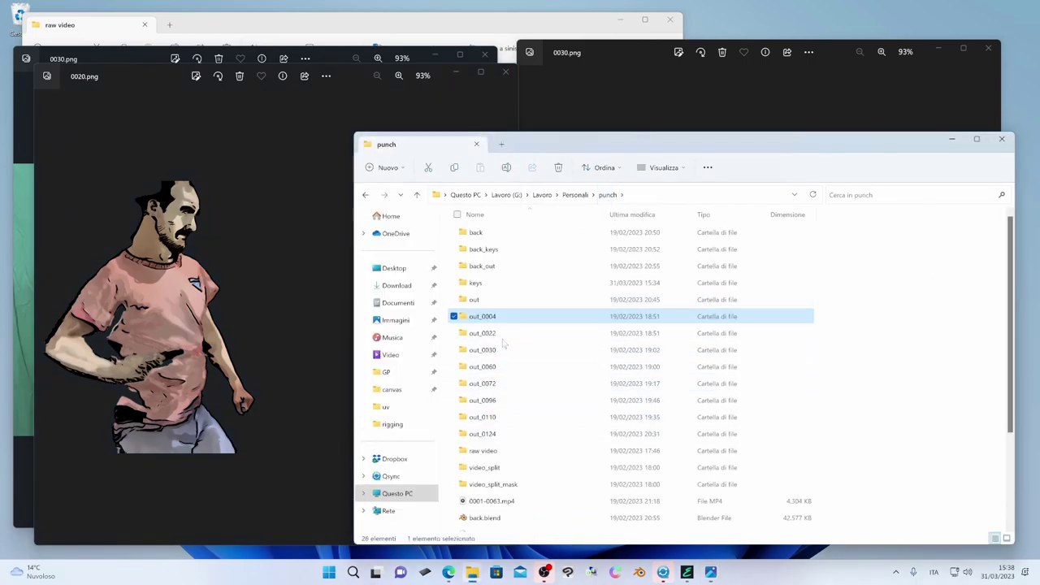
Step: Open out_0022 and view 00022.png in a second viewer placed right of the 0020.png viewer
{"action": "double_click", "coordinate": [503, 333]}
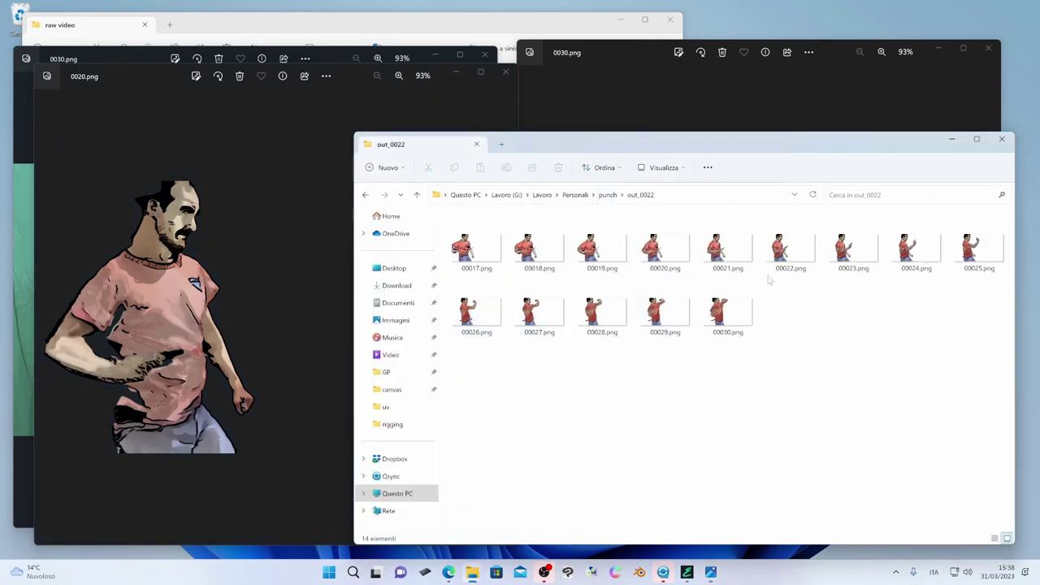
{"action": "double_click", "coordinate": [796, 248]}
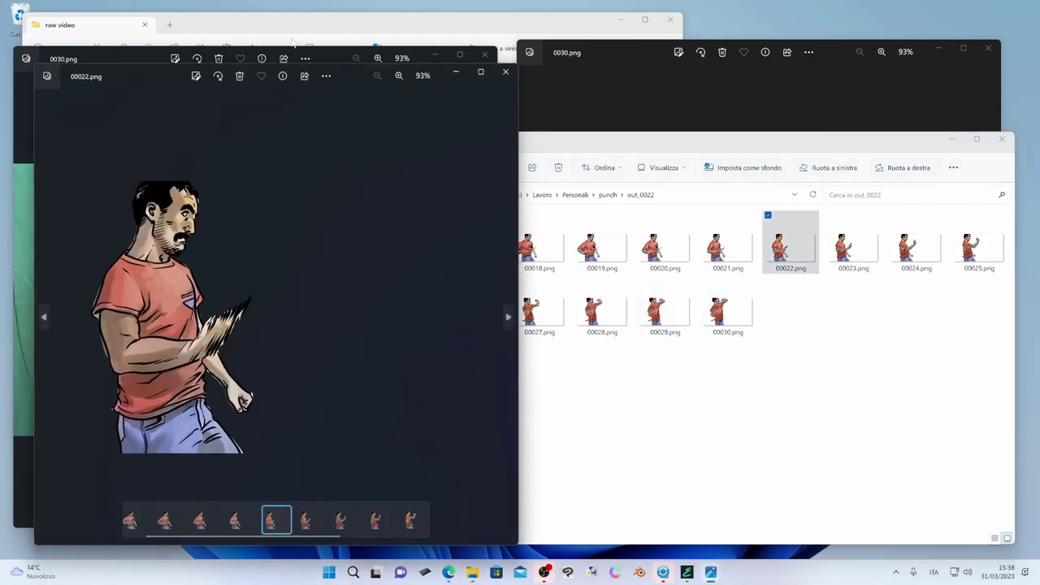
{"action": "mouse_move", "coordinate": [346, 69]}
{"action": "left_mouse_down"}
{"action": "mouse_move", "coordinate": [823, 55]}
{"action": "mouse_move", "coordinate": [824, 46]}
{"action": "left_mouse_up"}
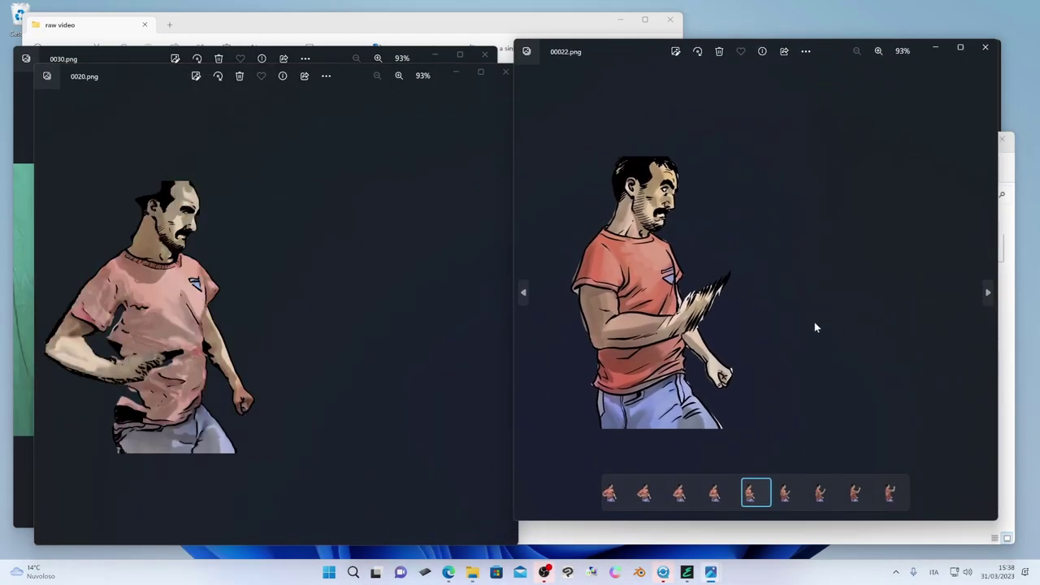
{"action": "key", "text": "Left"}
{"action": "key", "text": "Left"}
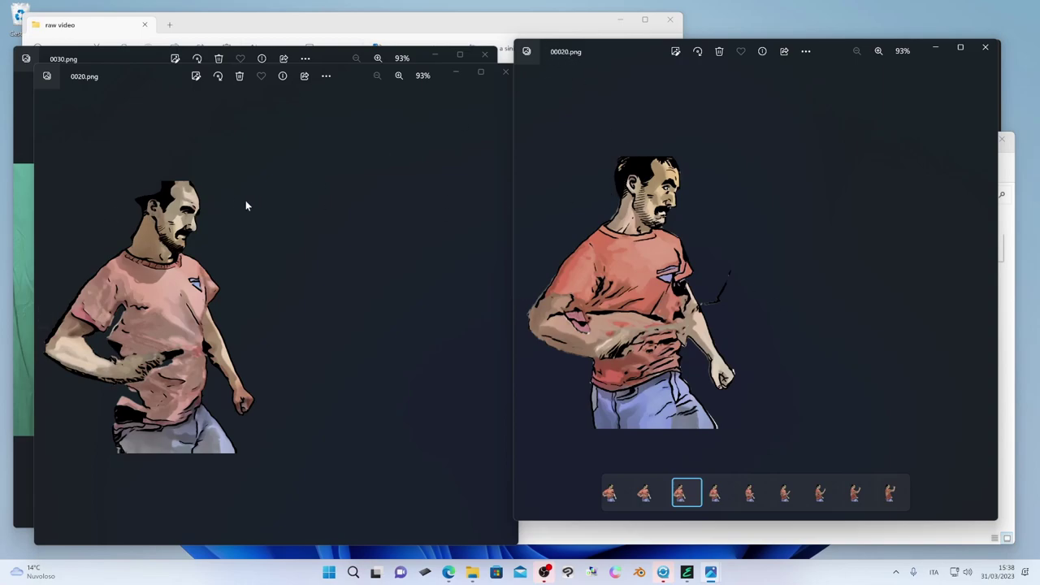
{"action": "left_click_drag", "start_coordinate": [111, 76], "coordinate": [110, 68]}
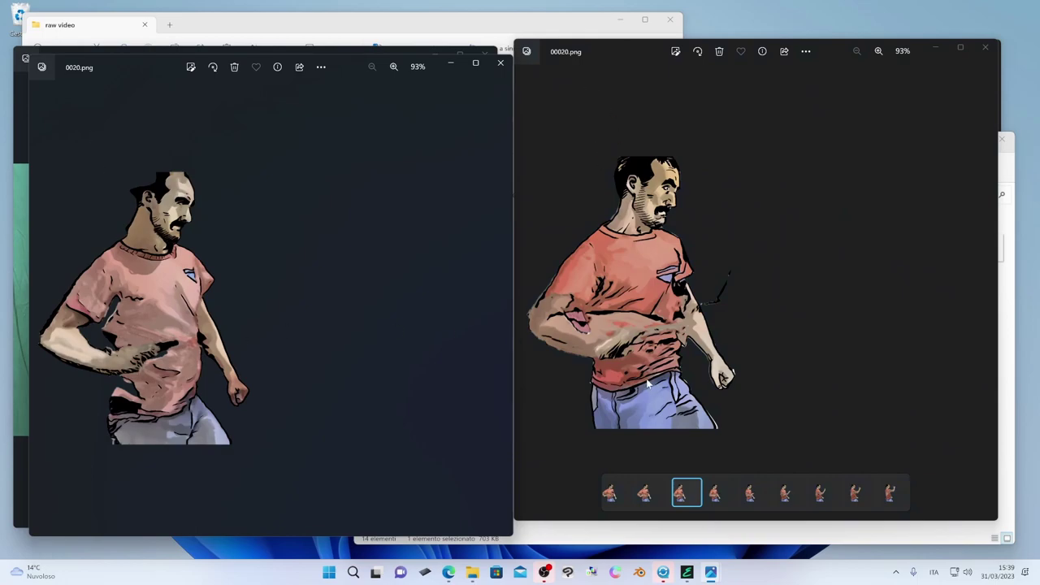
Step: Step through the out_0022 frames up to 00029.png, then close that viewer
{"action": "left_click", "coordinate": [724, 344]}
{"action": "key", "text": "Right"}
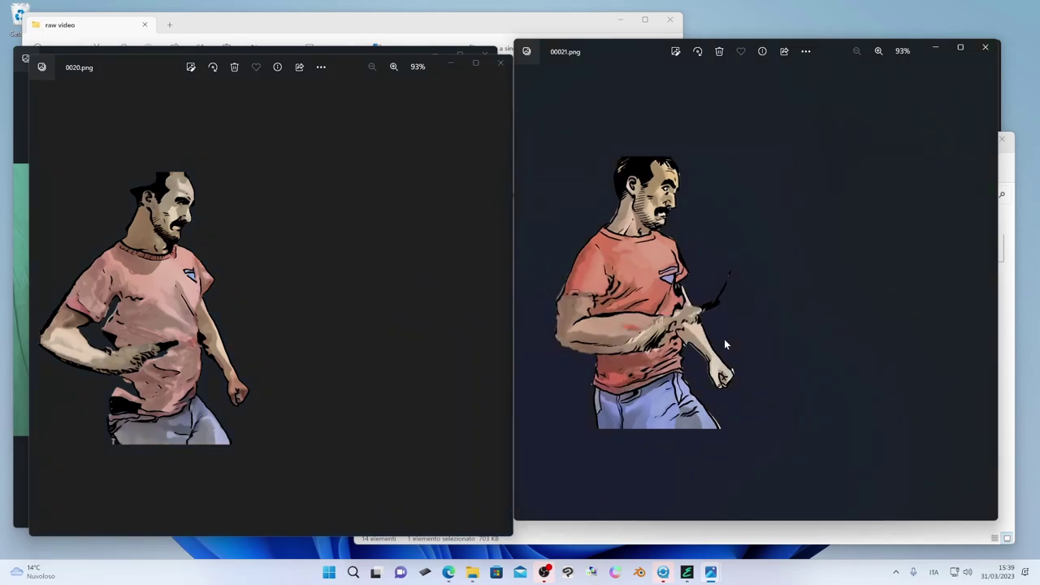
{"action": "key", "text": "Right"}
{"action": "key", "text": "Right"}
{"action": "key", "text": "Right"}
{"action": "key", "text": "Right"}
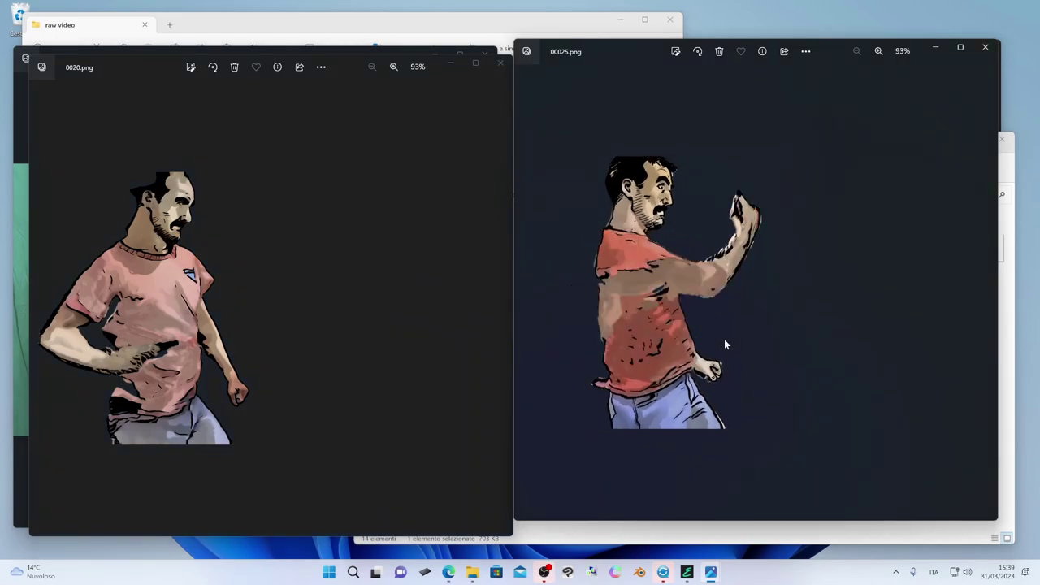
{"action": "key", "text": "Right"}
{"action": "key", "text": "Right"}
{"action": "key", "text": "Right"}
{"action": "key", "text": "Left"}
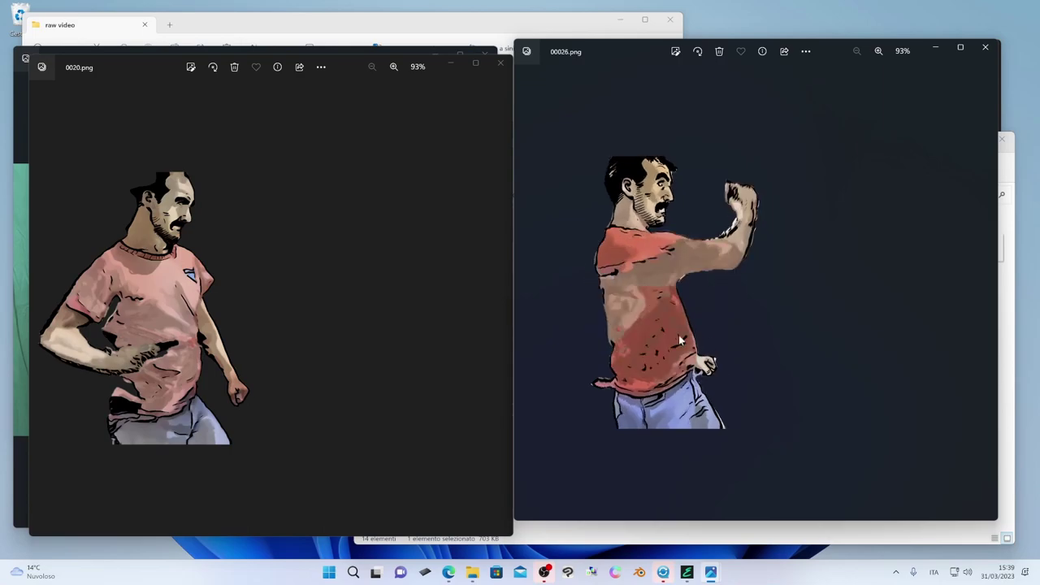
{"action": "key", "text": "Right"}
{"action": "key", "text": "Right"}
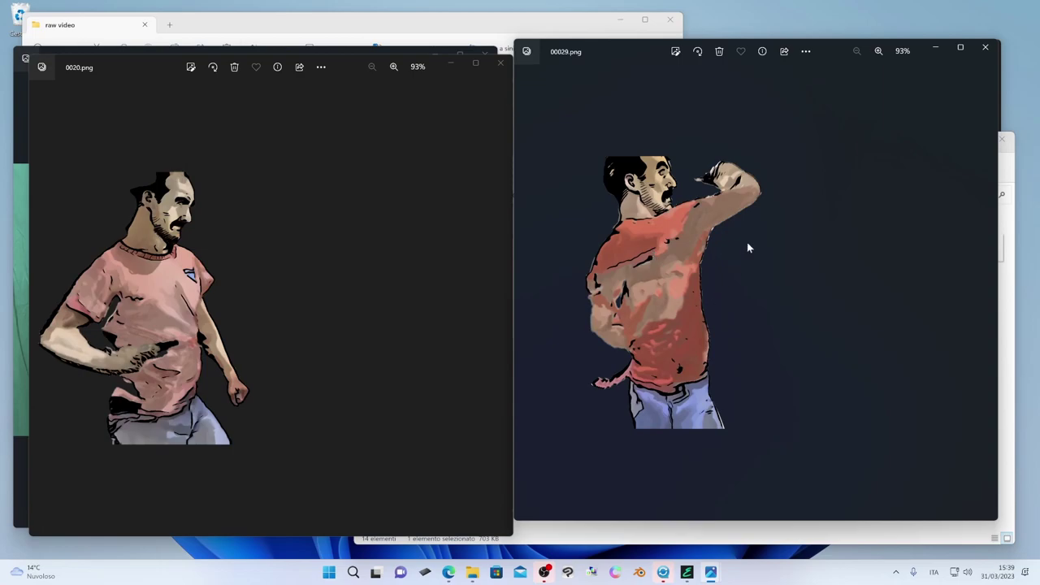
{"action": "left_click", "coordinate": [985, 47]}
{"action": "left_click", "coordinate": [807, 372]}
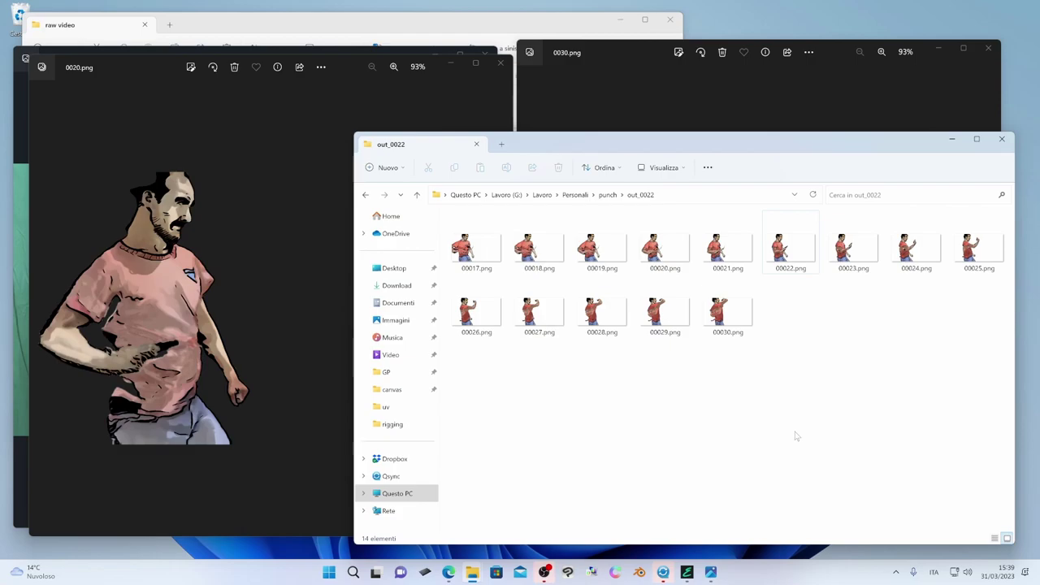
Step: Return to the keys folder, try Shift-click keyframe selections, and end with only keys.clip selected
{"action": "key", "text": "alt+Left"}
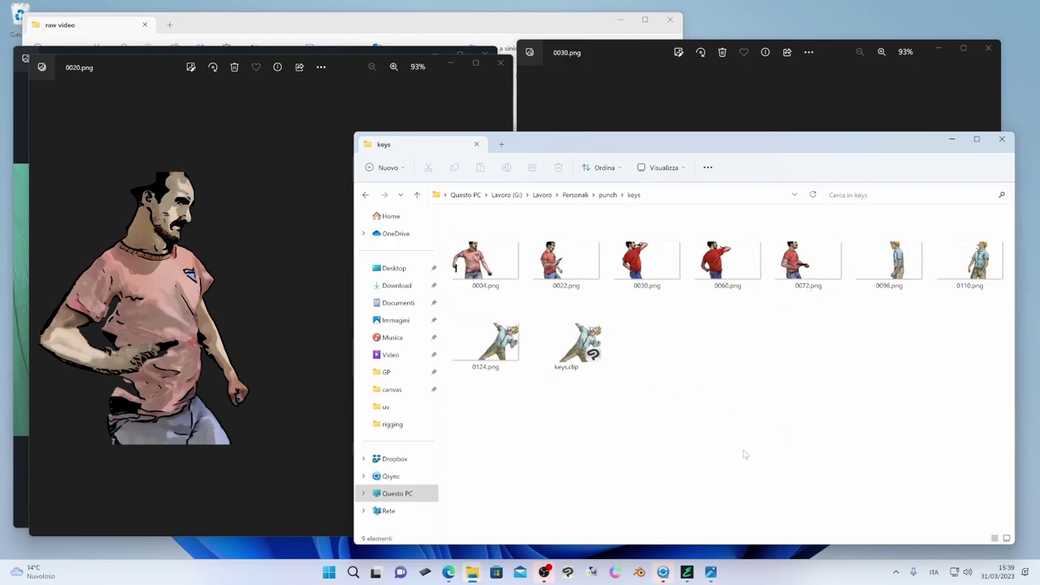
{"action": "left_click", "coordinate": [505, 274]}
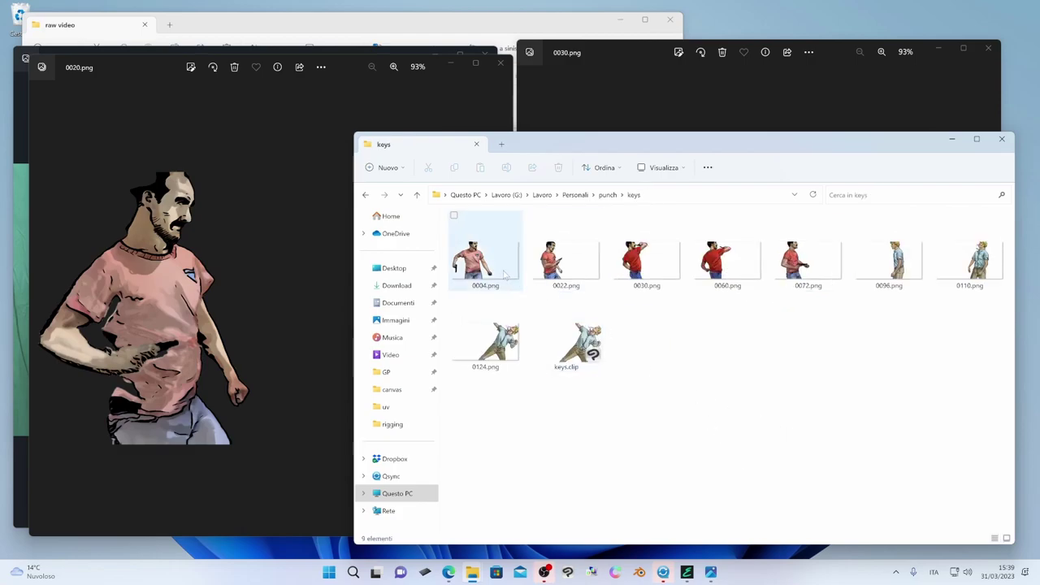
{"action": "left_click", "coordinate": [818, 262], "text": "shift"}
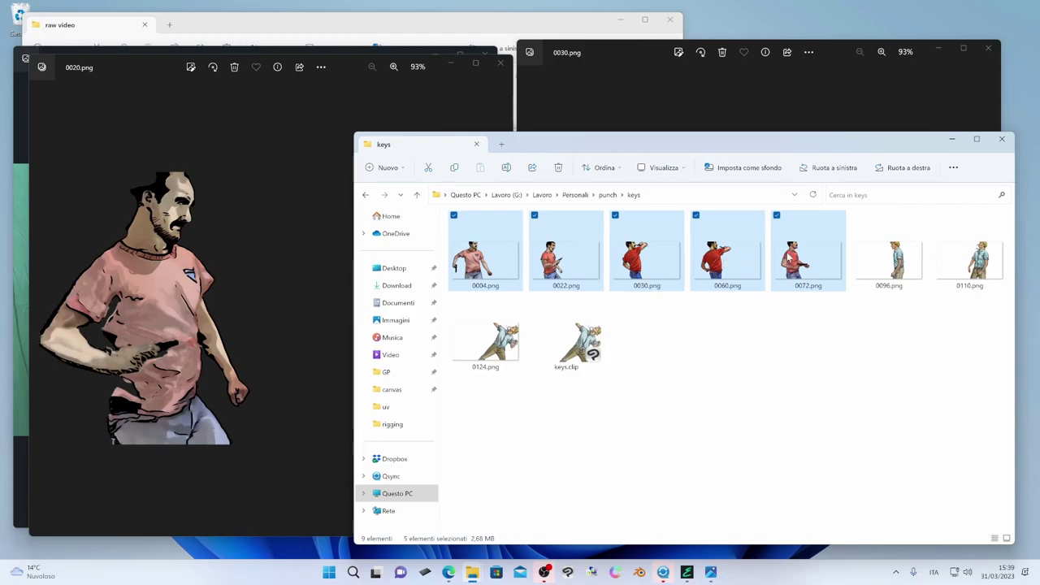
{"action": "left_click", "coordinate": [891, 269]}
{"action": "left_click", "coordinate": [581, 353], "text": "shift"}
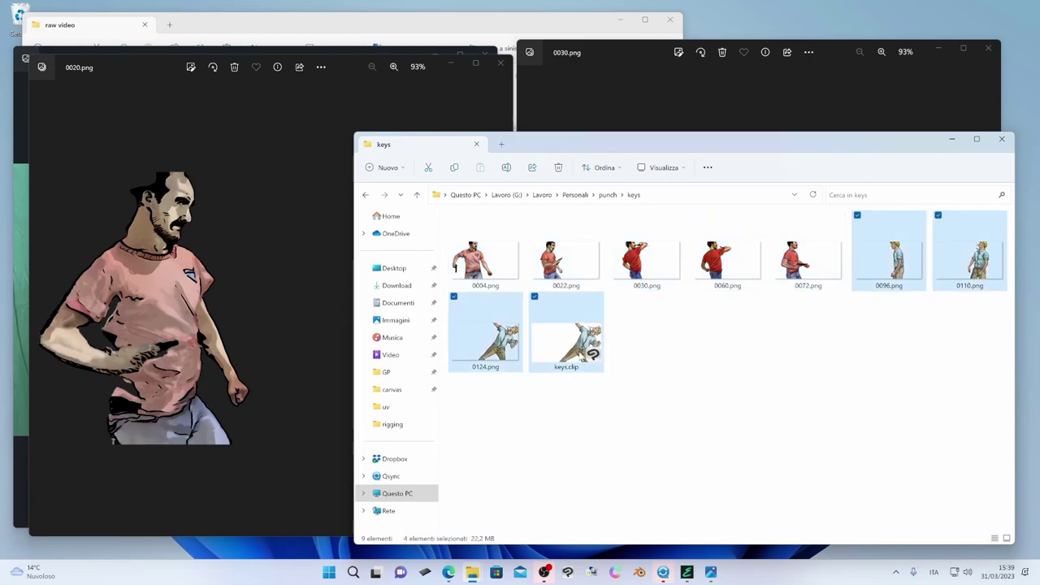
{"action": "left_click", "coordinate": [506, 364]}
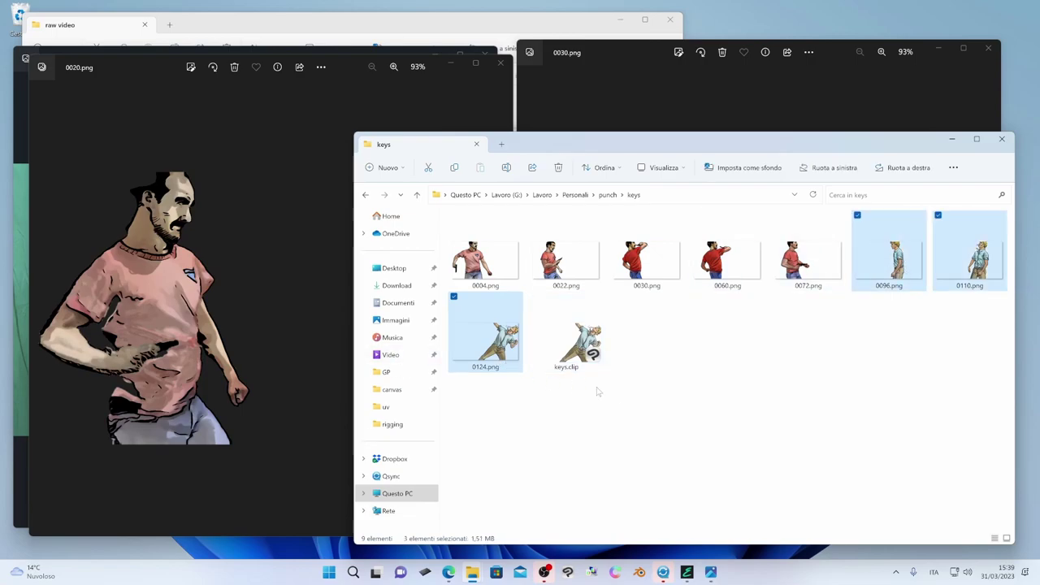
{"action": "left_click", "coordinate": [578, 362]}
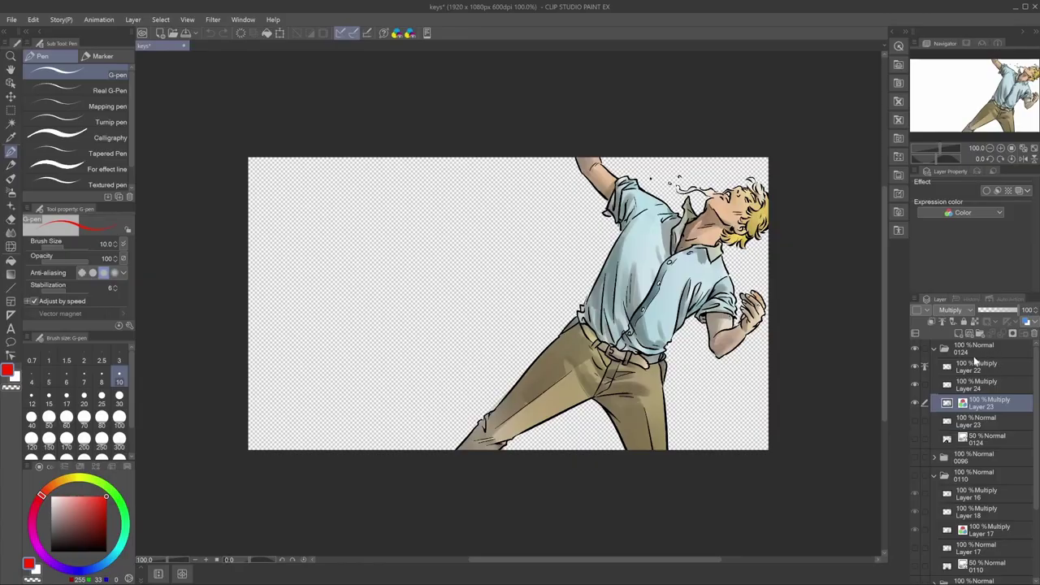
Step: Show keyframe 0124's photo layer at 52% opacity beneath its drawing layers
{"action": "left_click", "coordinate": [914, 438], "text": "alt"}
{"action": "left_click", "coordinate": [975, 439]}
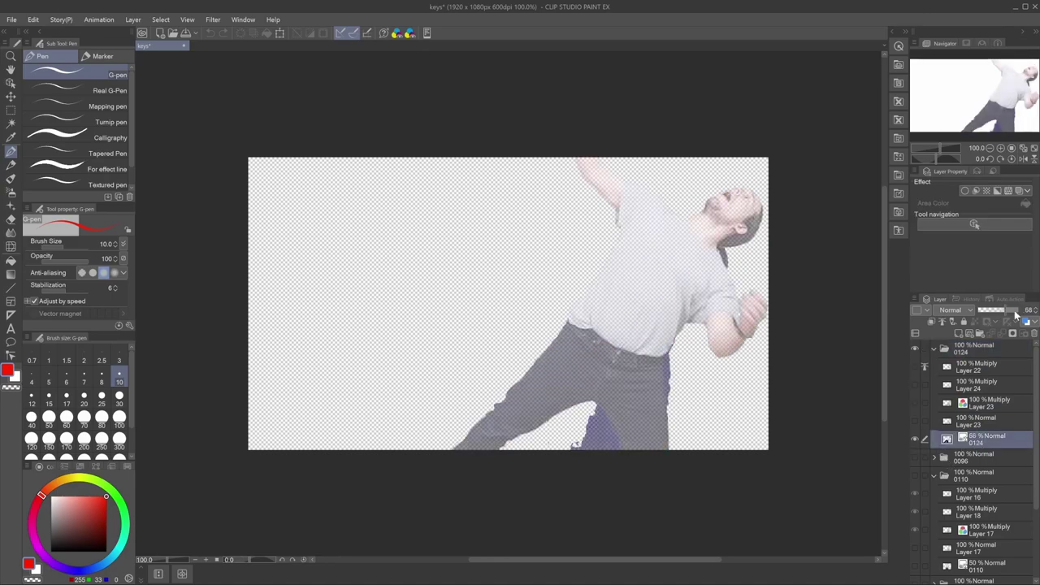
{"action": "left_click_drag", "start_coordinate": [1001, 311], "coordinate": [1022, 311]}
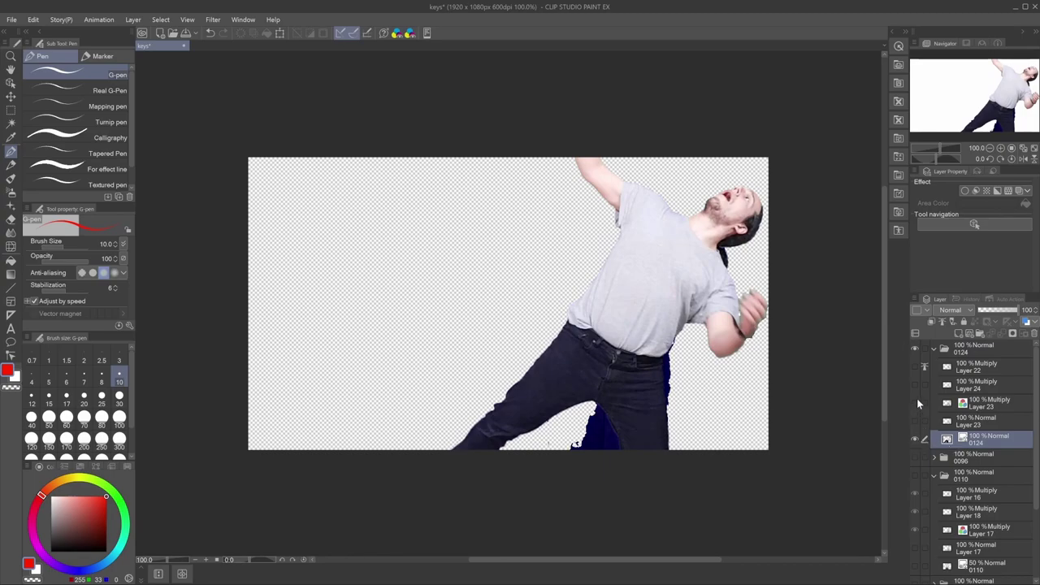
{"action": "left_click", "coordinate": [999, 311]}
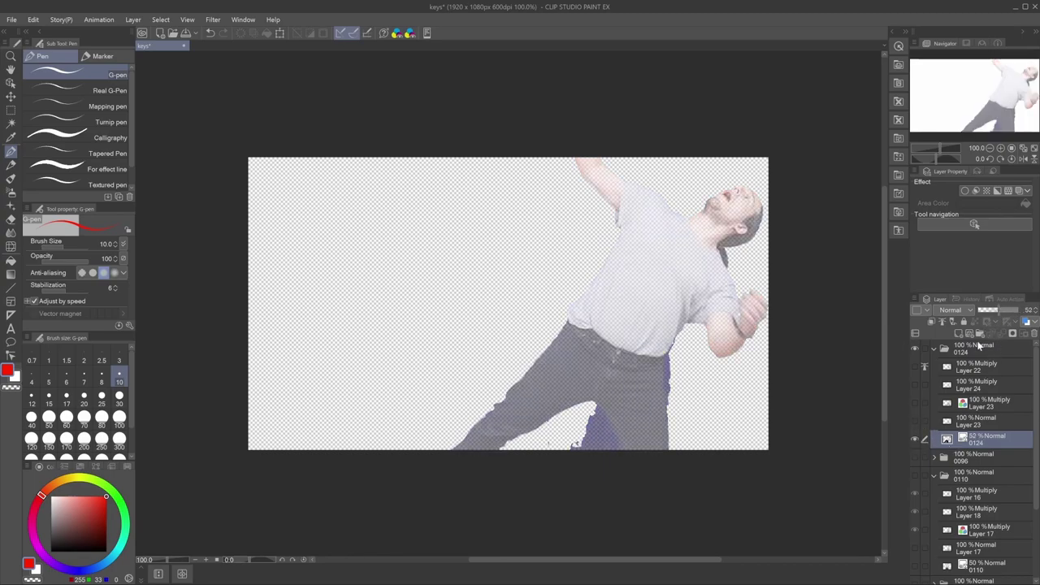
{"action": "left_click_drag", "start_coordinate": [914, 366], "coordinate": [914, 421]}
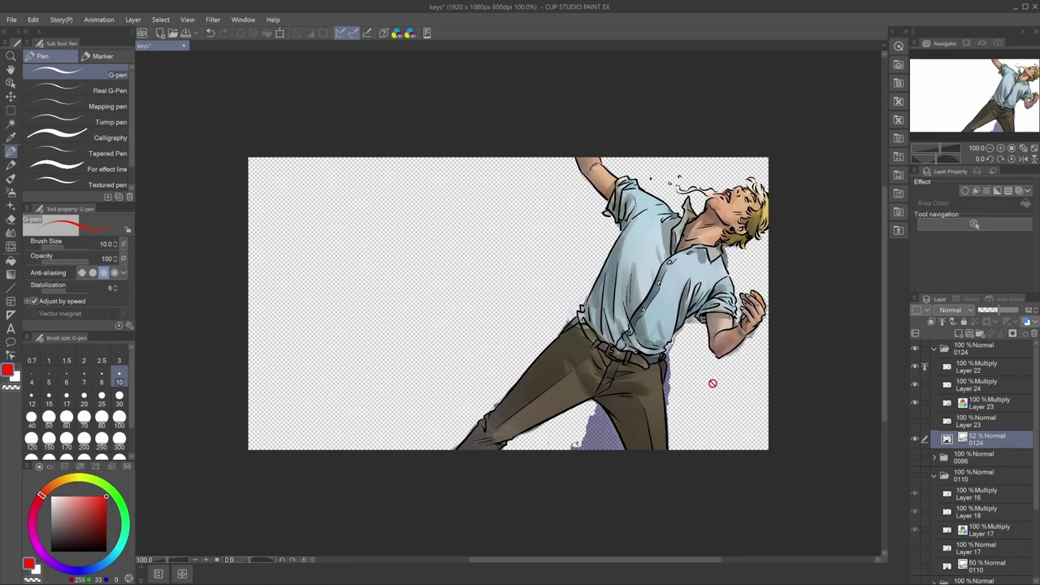
Step: Show keyframe folders 0096, 0110 and 0004, and expand folder 0004's layers
{"action": "left_click", "coordinate": [915, 458]}
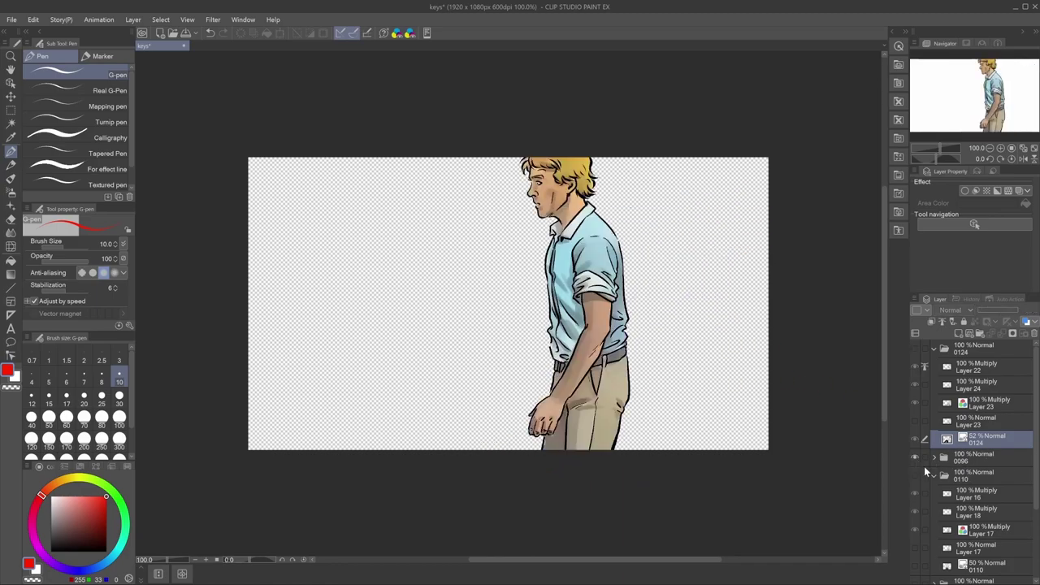
{"action": "left_click", "coordinate": [914, 479]}
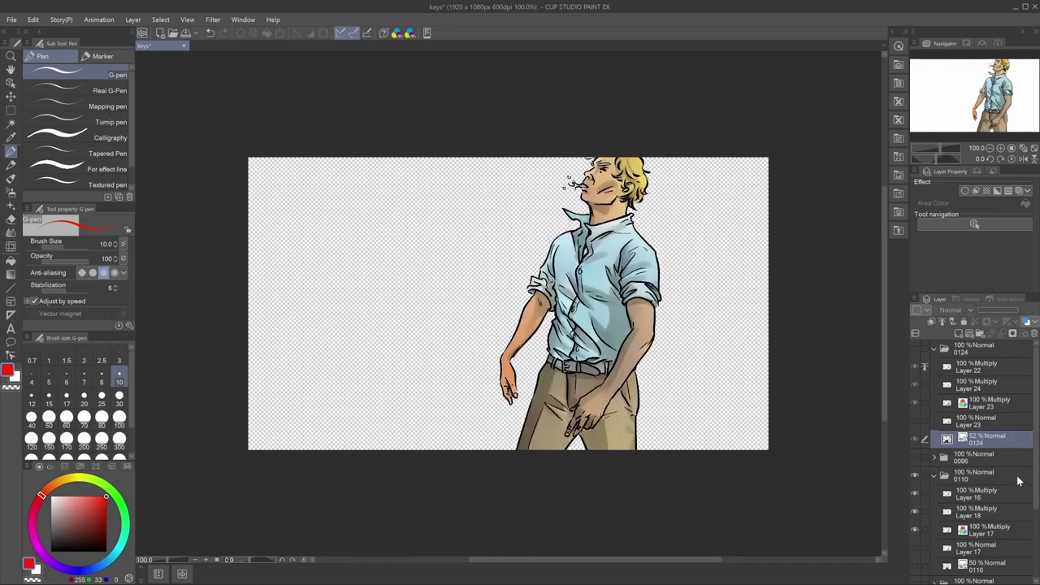
{"action": "scroll", "coordinate": [1032, 536], "scroll_direction": "down", "scroll_amount": 4}
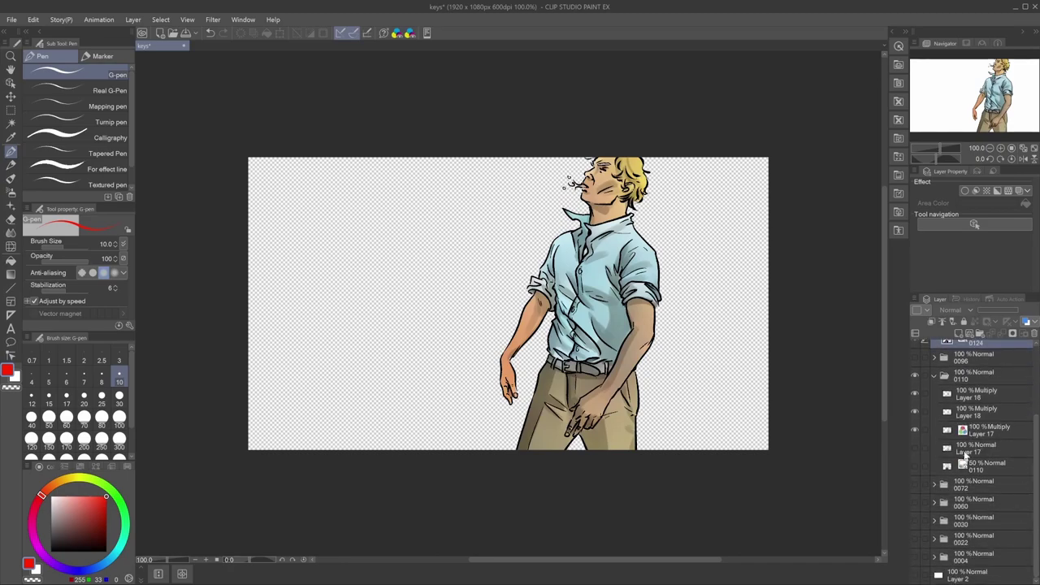
{"action": "left_click", "coordinate": [915, 559]}
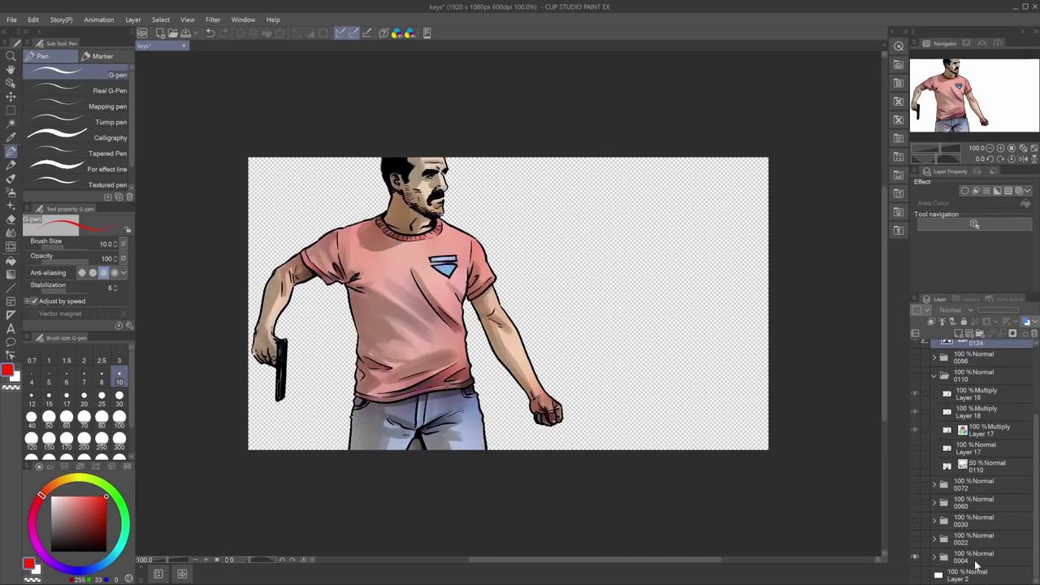
{"action": "left_click", "coordinate": [938, 558]}
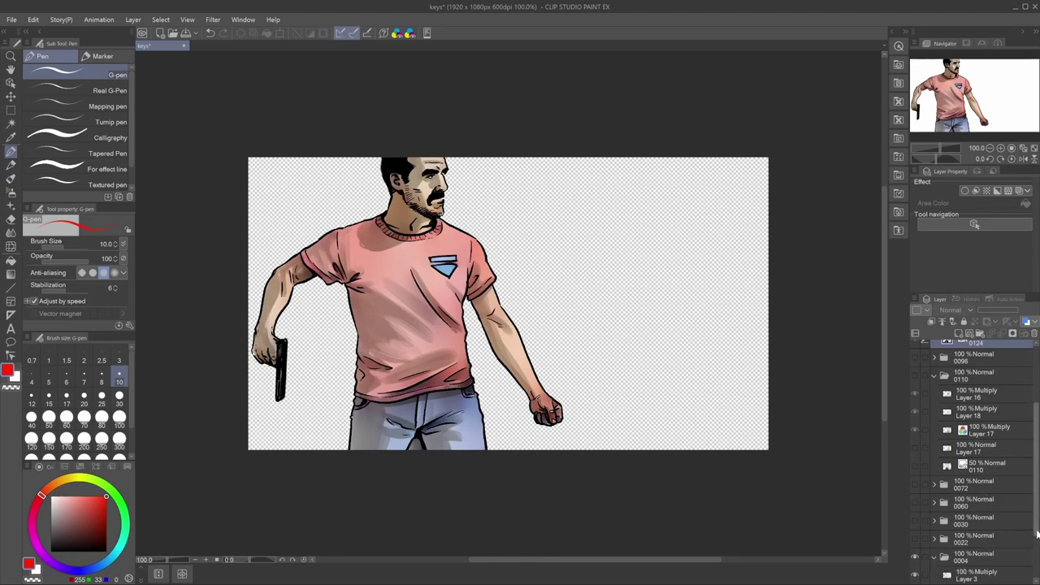
{"action": "scroll", "coordinate": [999, 538], "scroll_direction": "down", "scroll_amount": 3}
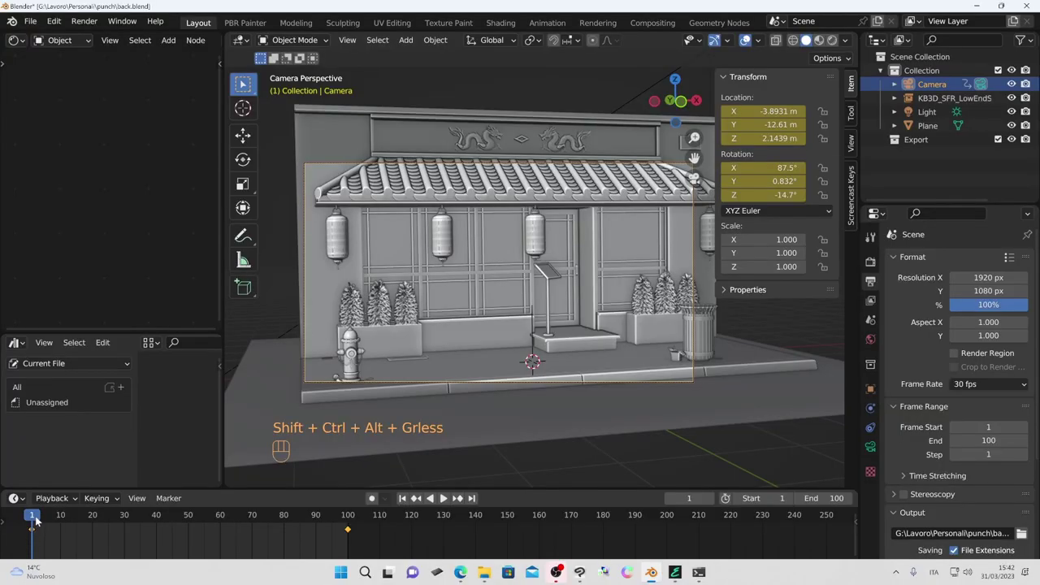
Step: Scrub the timeline from frame 1 to frame 95 to preview the camera's move across the storefront
{"action": "mouse_move", "coordinate": [32, 517]}
{"action": "left_mouse_down"}
{"action": "mouse_move", "coordinate": [306, 524]}
{"action": "mouse_move", "coordinate": [341, 536]}
{"action": "mouse_move", "coordinate": [331, 532]}
{"action": "left_mouse_up"}
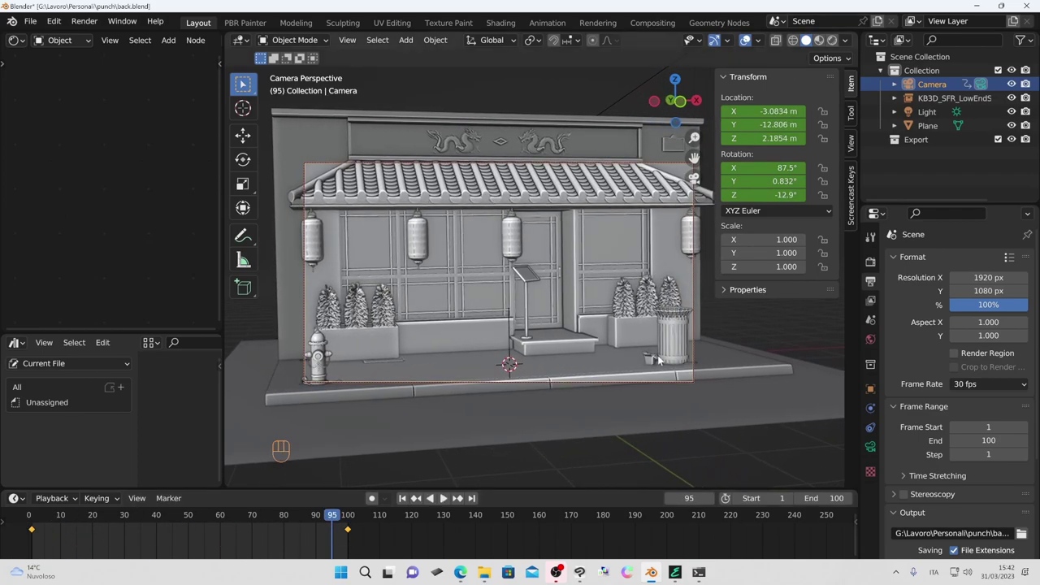
{"action": "key", "text": "ctrl+shift+alt+o"}
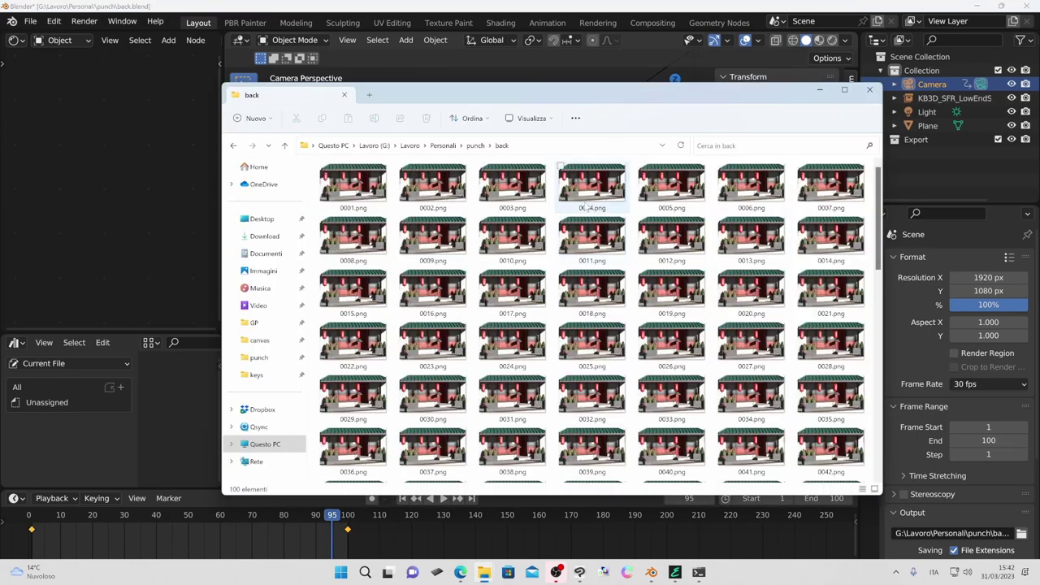
{"action": "scroll", "coordinate": [446, 215], "scroll_direction": "down", "scroll_amount": 10}
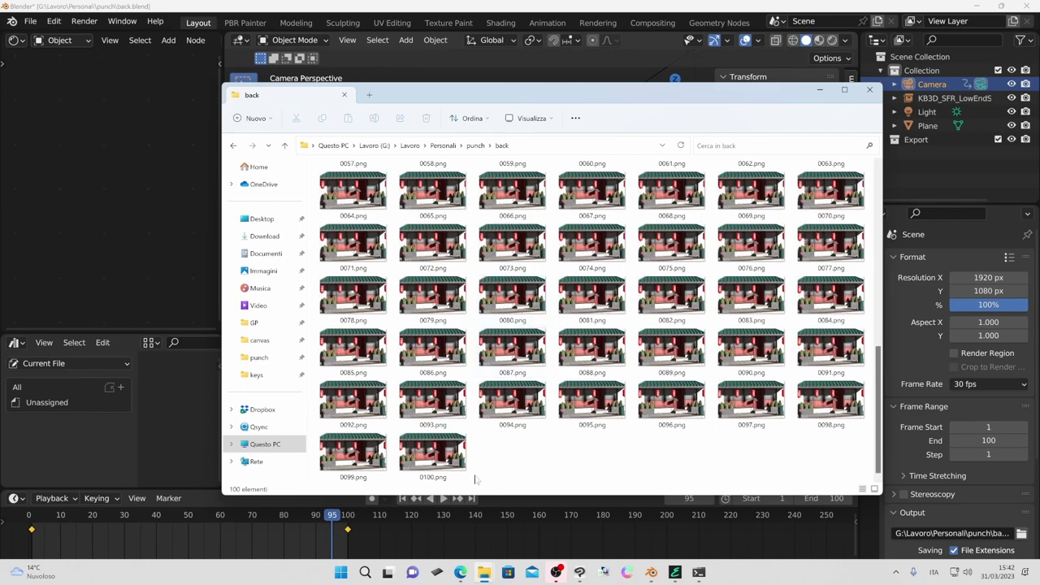
{"action": "double_click", "coordinate": [507, 255]}
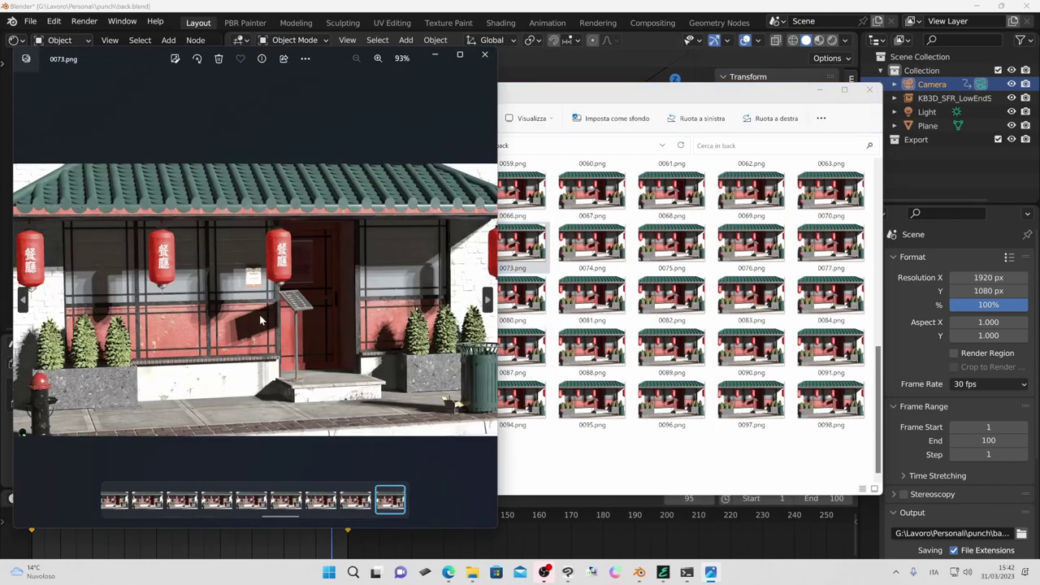
{"action": "scroll", "coordinate": [260, 315], "scroll_direction": "up", "scroll_amount": 1}
{"action": "scroll", "coordinate": [260, 320], "scroll_direction": "up", "scroll_amount": 1}
{"action": "scroll", "coordinate": [260, 319], "scroll_direction": "down", "scroll_amount": 2}
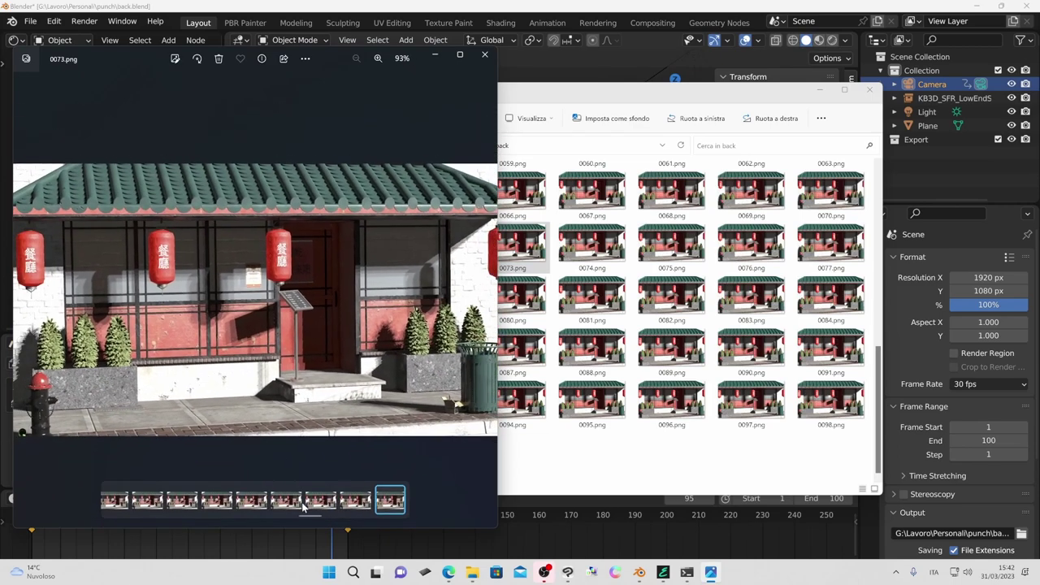
{"action": "left_click", "coordinate": [286, 499]}
{"action": "left_click", "coordinate": [251, 499]}
{"action": "left_click", "coordinate": [216, 500]}
{"action": "left_click", "coordinate": [182, 499]}
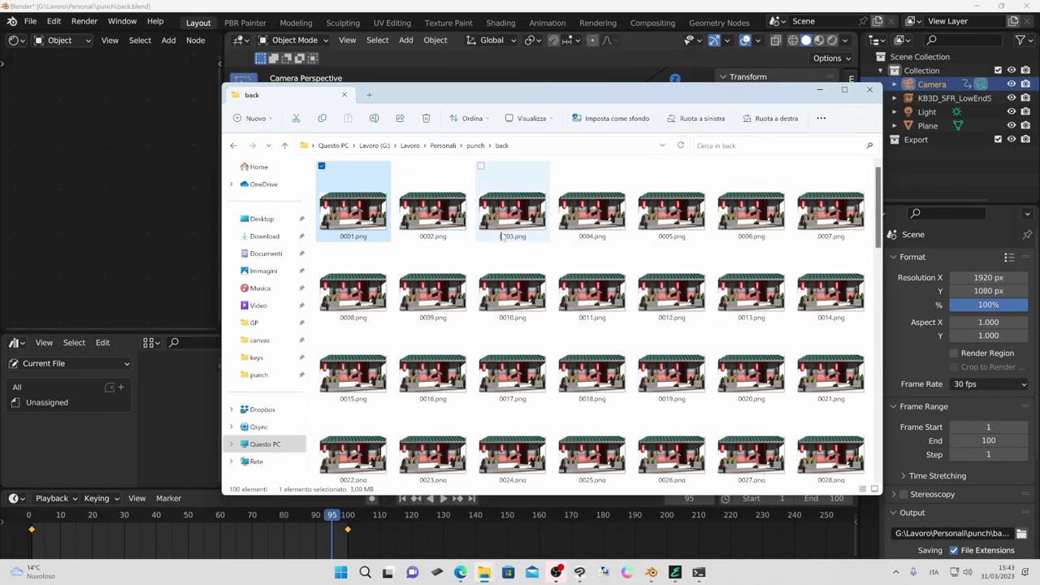
Step: Check the back_keys folder's keyframe image 0001.png
{"action": "left_click", "coordinate": [474, 145]}
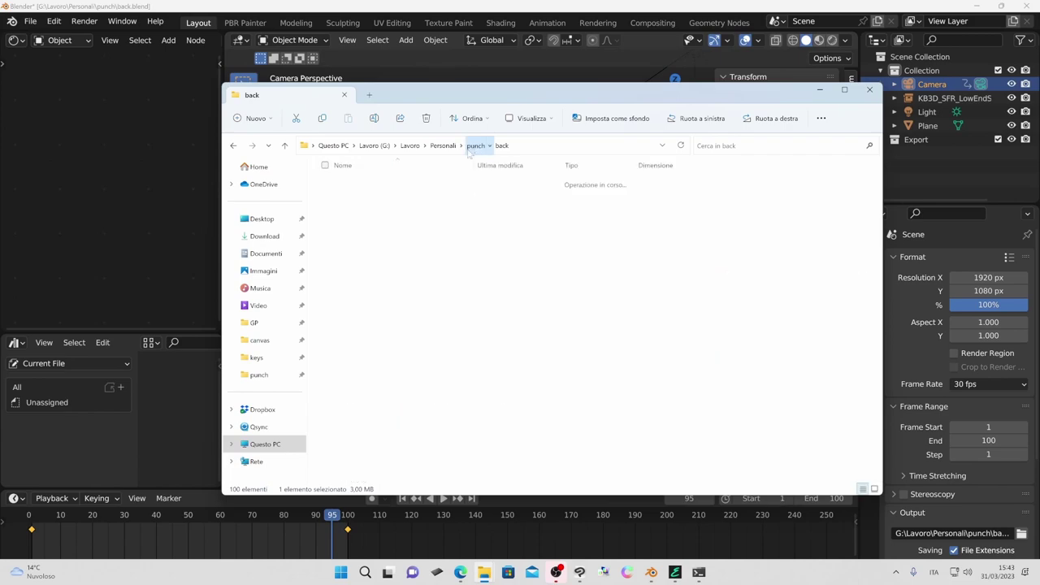
{"action": "double_click", "coordinate": [366, 200]}
{"action": "left_click", "coordinate": [365, 203]}
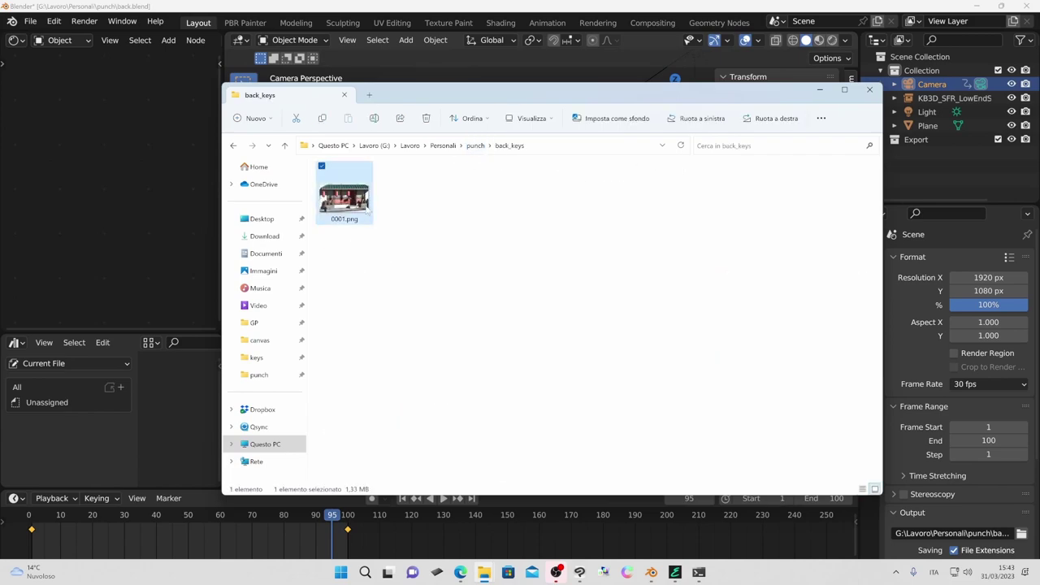
Step: View the stylized back_out frames from 00001.png, stepping through to the last frame 00100.png
{"action": "left_click", "coordinate": [475, 145]}
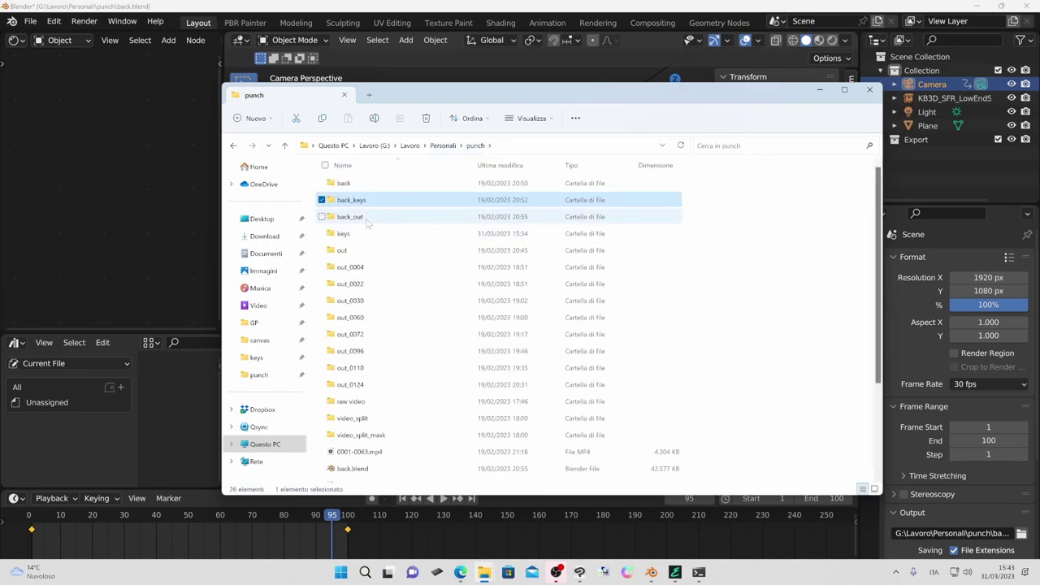
{"action": "double_click", "coordinate": [365, 217]}
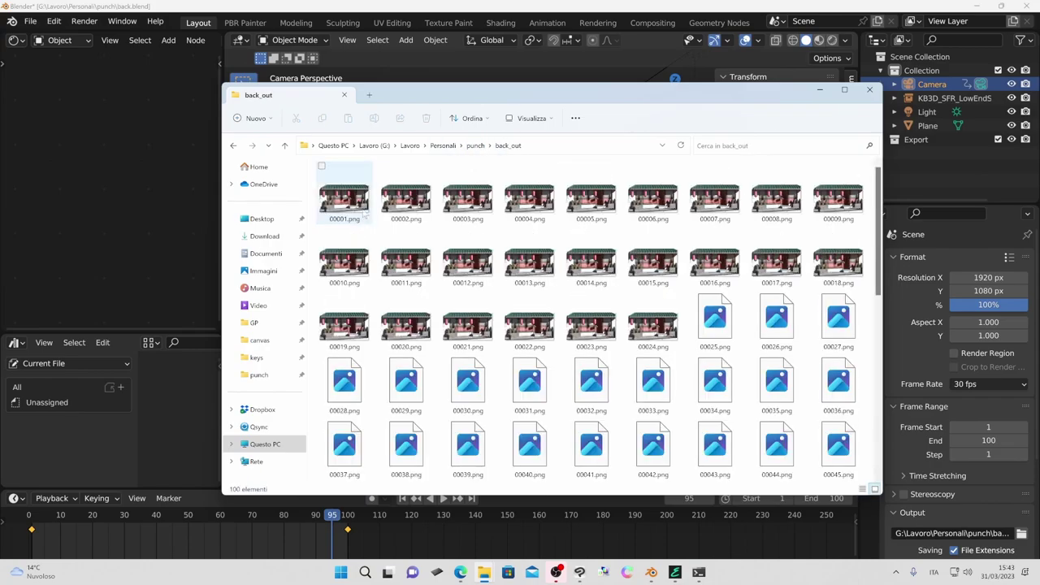
{"action": "double_click", "coordinate": [363, 203]}
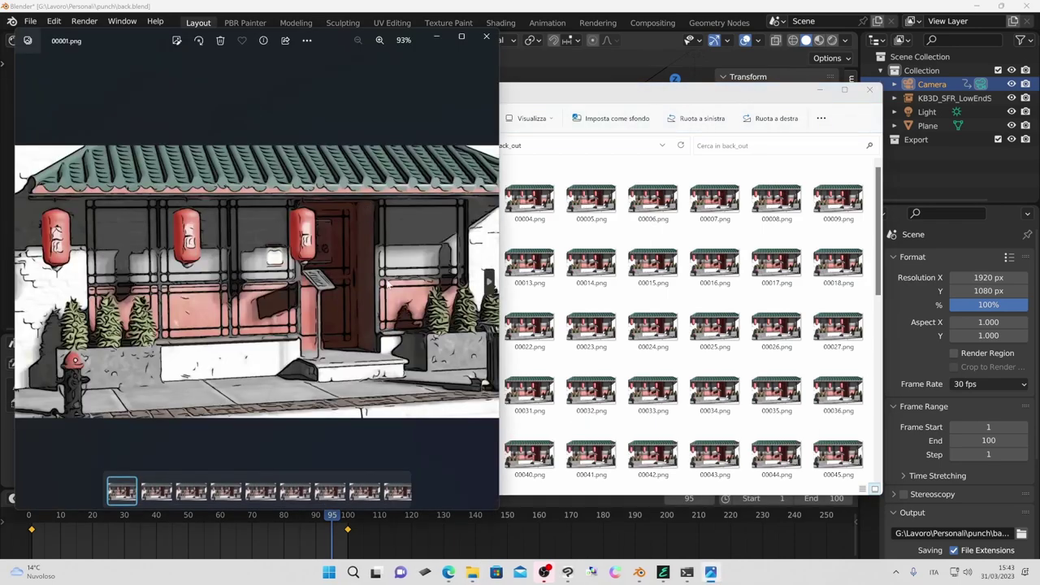
{"action": "key", "text": "Right"}
{"action": "key", "text": "Right"}
{"action": "key", "text": "Right"}
{"action": "key", "text": "Right"}
{"action": "key", "text": "Right"}
{"action": "key", "text": "Right"}
{"action": "key", "text": "Right"}
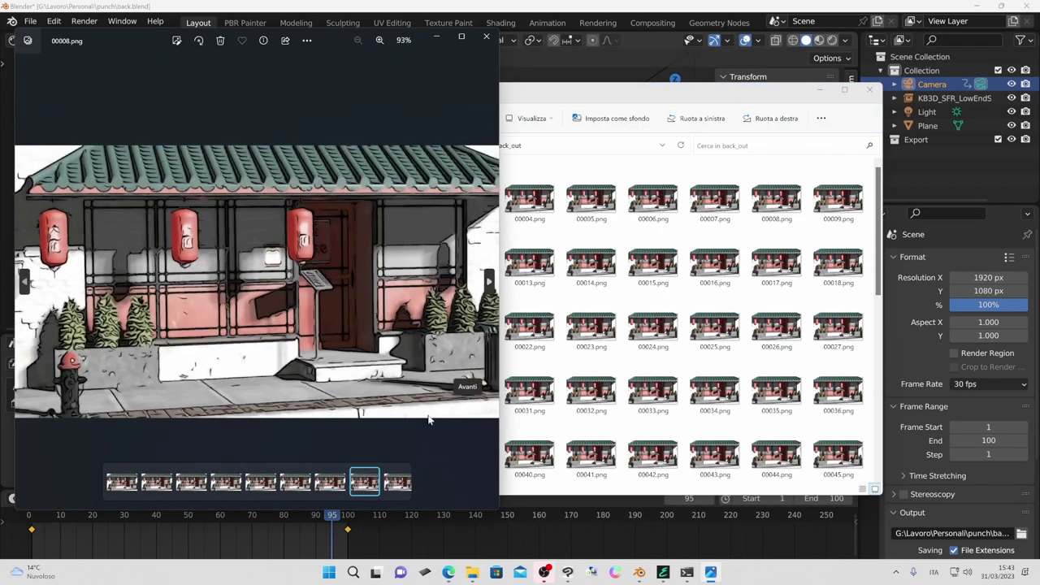
{"action": "key", "text": "Right"}
{"action": "key", "text": "Right"}
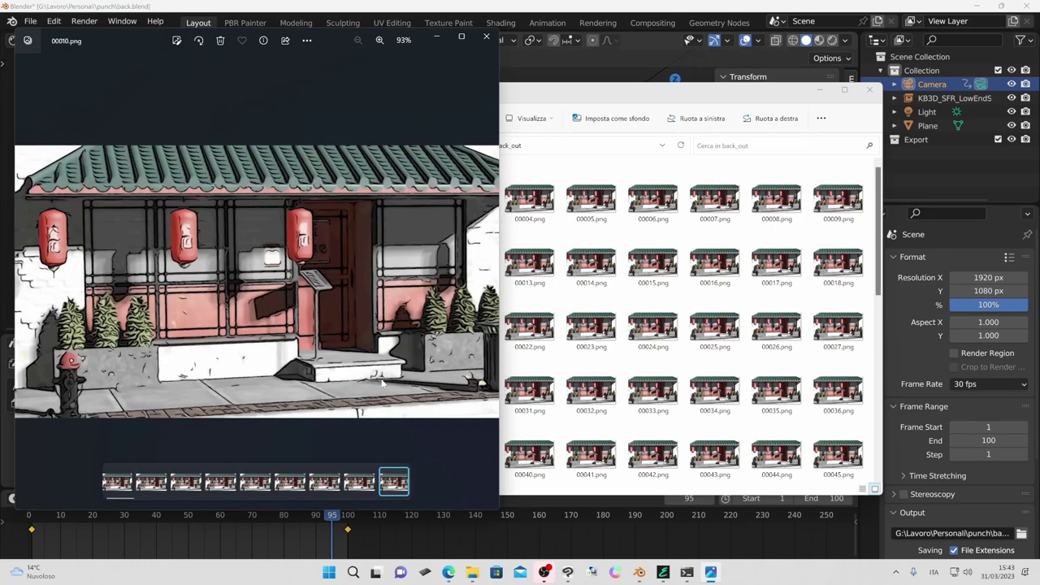
{"action": "key", "text": "Right"}
{"action": "key", "text": "Right"}
{"action": "key", "text": "Right"}
{"action": "key", "text": "Right"}
{"action": "key", "text": "Right"}
{"action": "key", "text": "Right"}
{"action": "key", "text": "Right"}
{"action": "key", "text": "Right"}
{"action": "key", "text": "Right"}
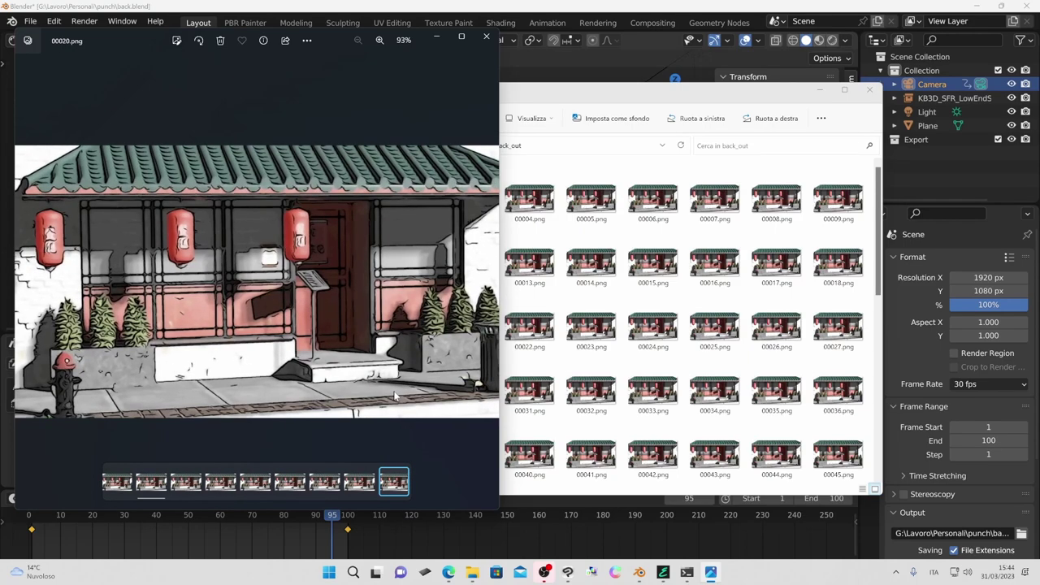
{"action": "key", "text": "Right"}
{"action": "key", "text": "Right"}
{"action": "key", "text": "Right"}
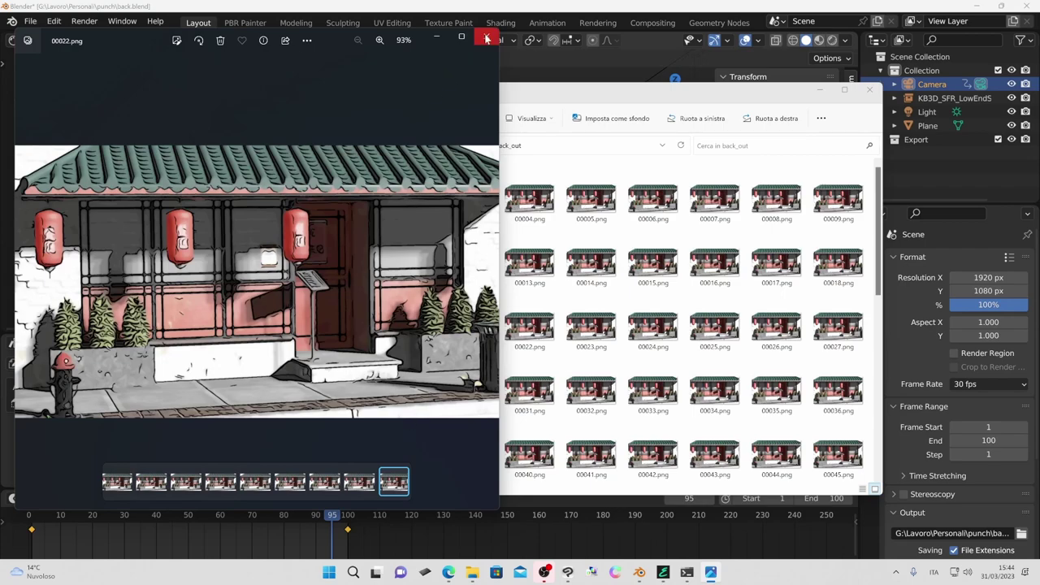
{"action": "key", "text": "End"}
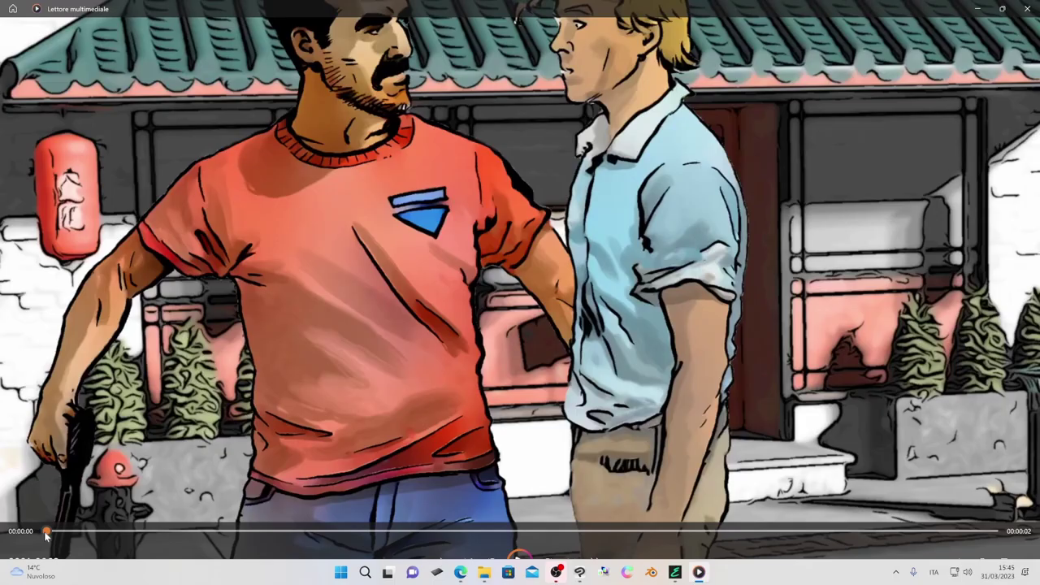
Step: Scrub the rendered video forward in small stages until the red-shirted man throws his punch
{"action": "left_click_drag", "start_coordinate": [46, 533], "coordinate": [171, 534]}
{"action": "left_click_drag", "start_coordinate": [193, 534], "coordinate": [268, 530]}
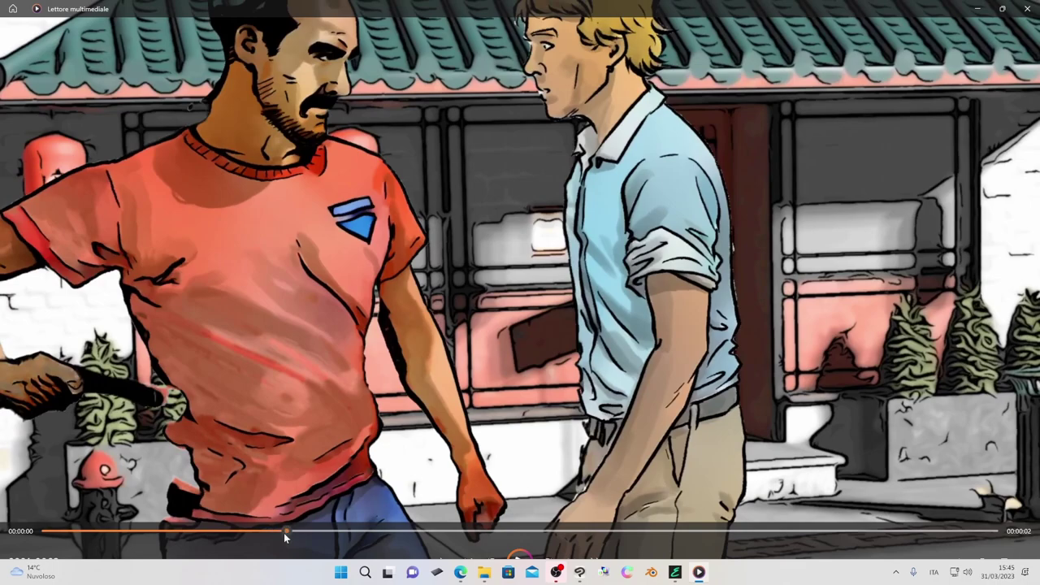
{"action": "left_click_drag", "start_coordinate": [282, 531], "coordinate": [317, 532]}
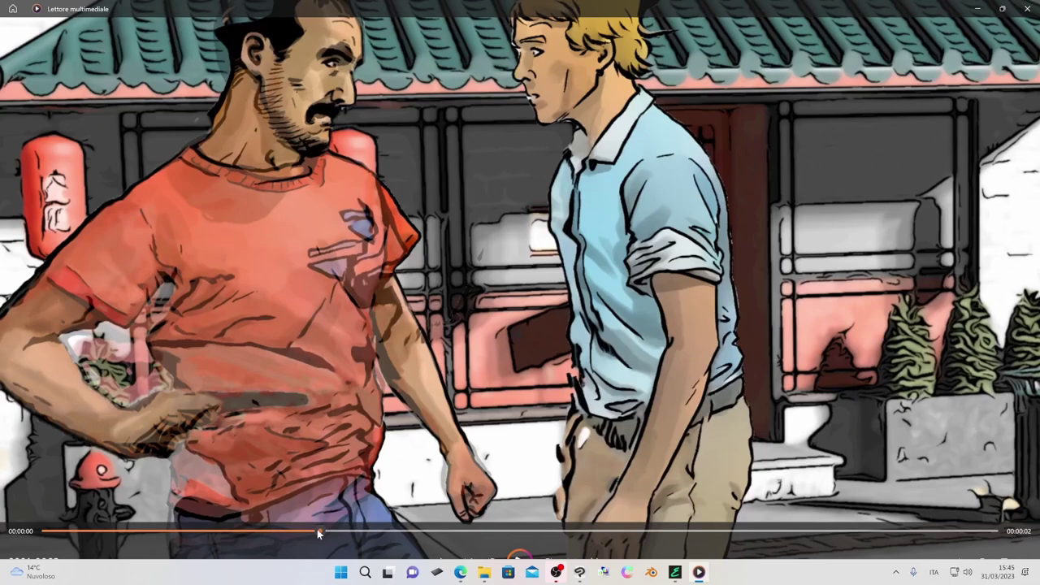
{"action": "mouse_move", "coordinate": [330, 532]}
{"action": "left_mouse_down"}
{"action": "mouse_move", "coordinate": [783, 521]}
{"action": "mouse_move", "coordinate": [409, 520]}
{"action": "mouse_move", "coordinate": [450, 513]}
{"action": "left_mouse_up"}
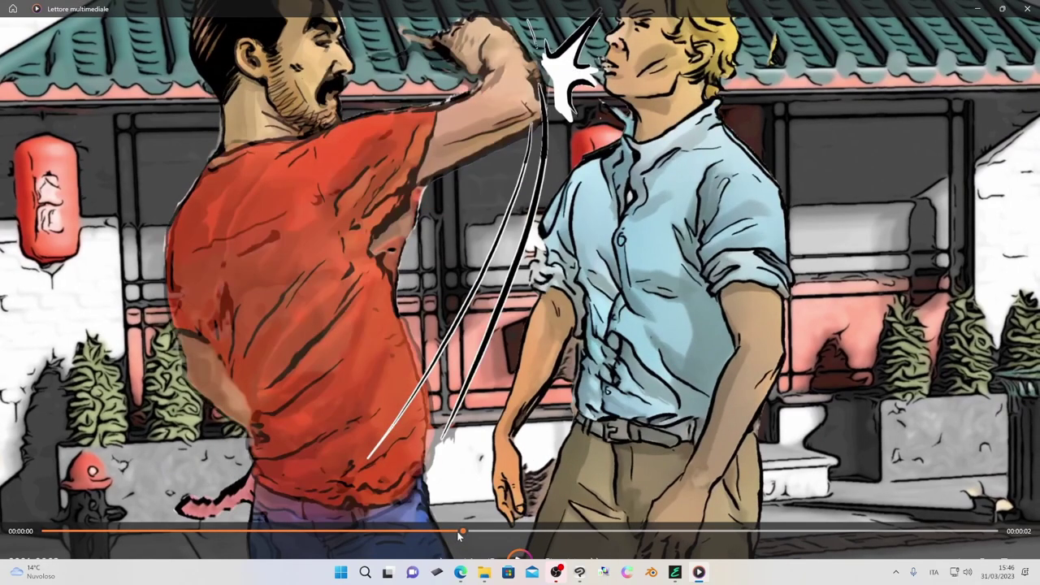
Step: Drag the seek bar far right to play through the end of the punch strike
{"action": "left_click_drag", "start_coordinate": [456, 530], "coordinate": [830, 510]}
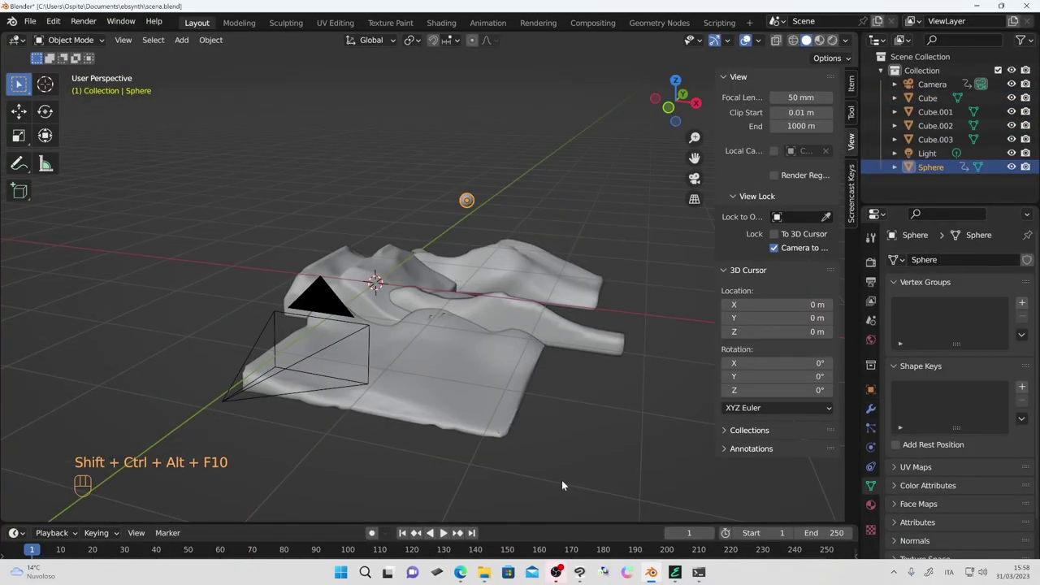
Step: Switch to camera view and play back the camera animation over the checkered dunes
{"action": "left_click_drag", "start_coordinate": [550, 451], "coordinate": [524, 434]}
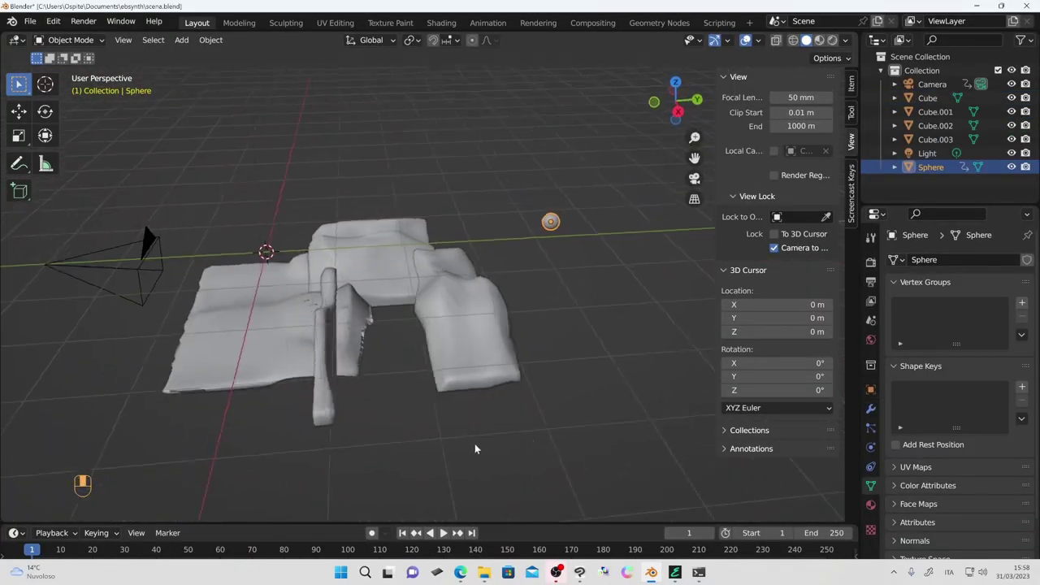
{"action": "key", "text": "KP_0"}
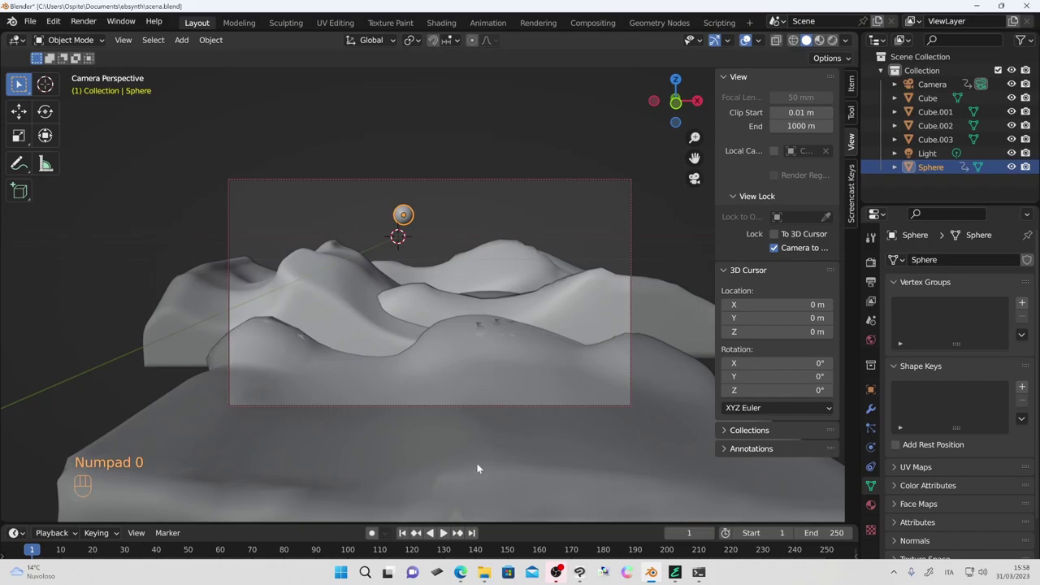
{"action": "key", "text": "shift+space"}
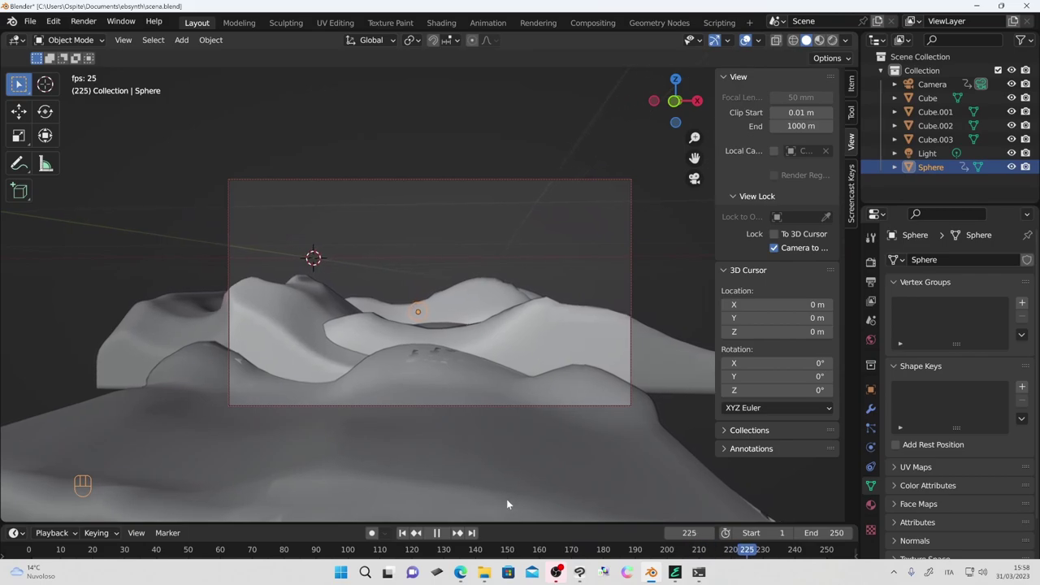
{"action": "key", "text": "shift+space"}
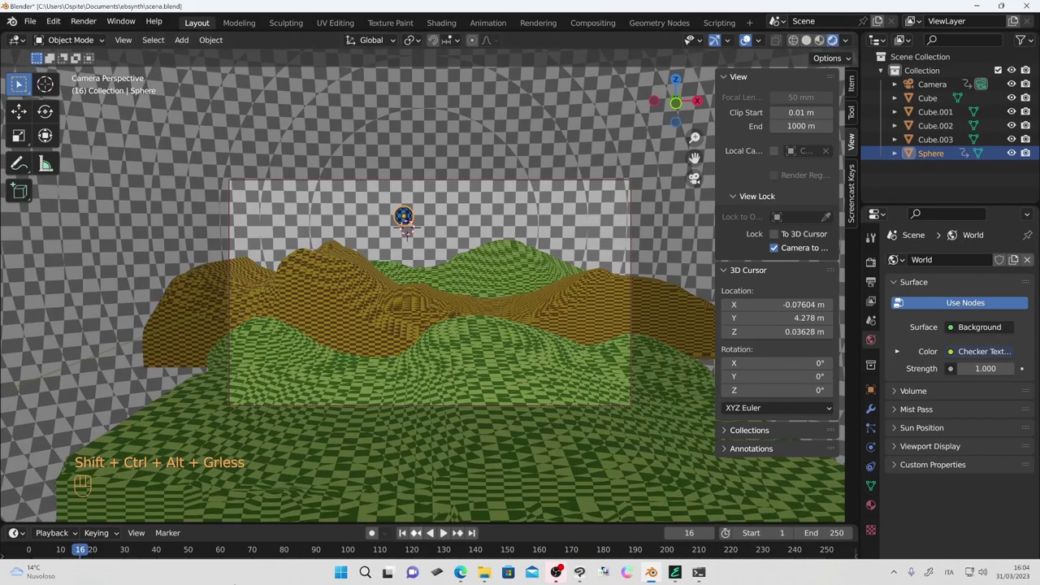
Step: Scrub the animation past frame 88 and check the render output settings
{"action": "mouse_move", "coordinate": [87, 551]}
{"action": "left_mouse_down"}
{"action": "mouse_move", "coordinate": [312, 539]}
{"action": "mouse_move", "coordinate": [553, 550]}
{"action": "mouse_move", "coordinate": [282, 551]}
{"action": "mouse_move", "coordinate": [492, 551]}
{"action": "left_mouse_up"}
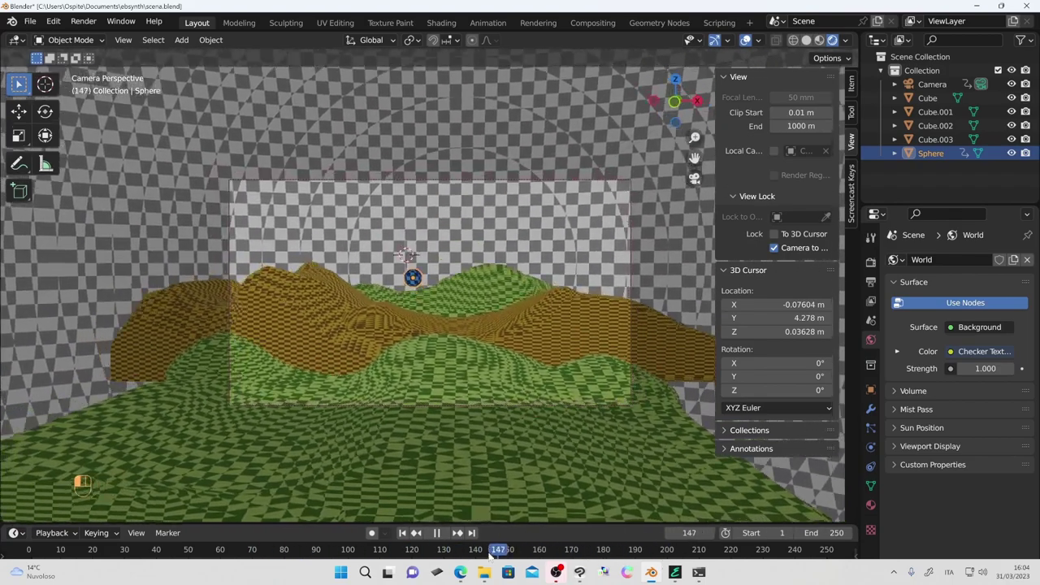
{"action": "mouse_move", "coordinate": [492, 550]}
{"action": "left_mouse_down"}
{"action": "mouse_move", "coordinate": [477, 550]}
{"action": "mouse_move", "coordinate": [554, 551]}
{"action": "left_mouse_up"}
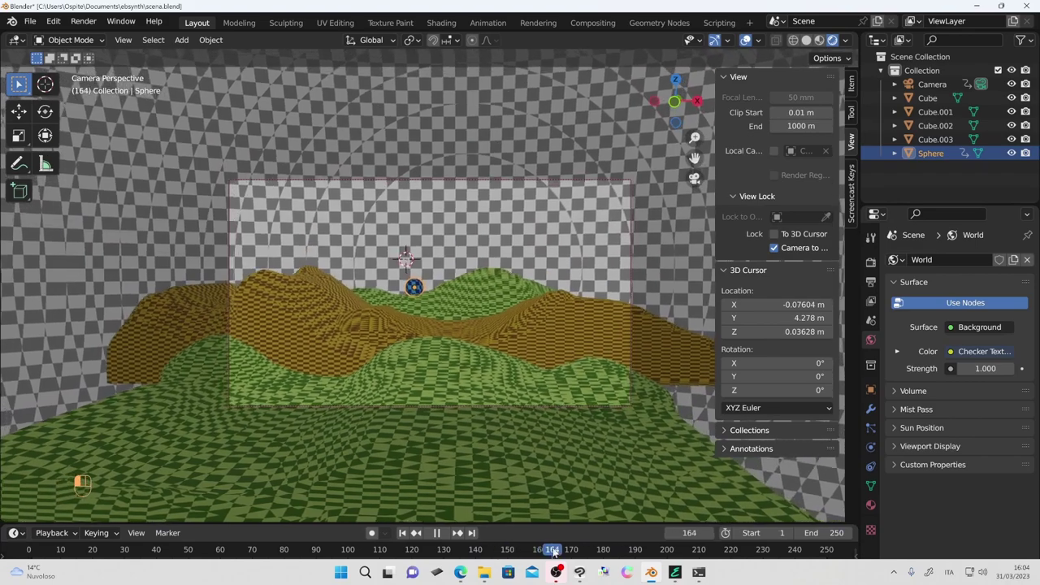
{"action": "left_click", "coordinate": [870, 281]}
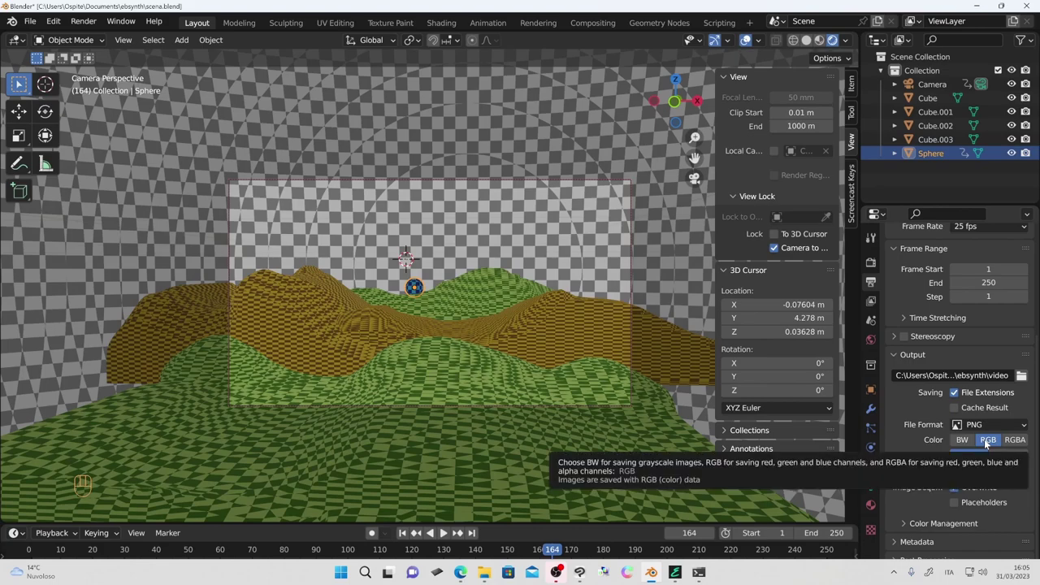
Step: Render the animation to PNG frames and compare video0002.png with other frames in Photos
{"action": "key", "text": "ctrl+F12"}
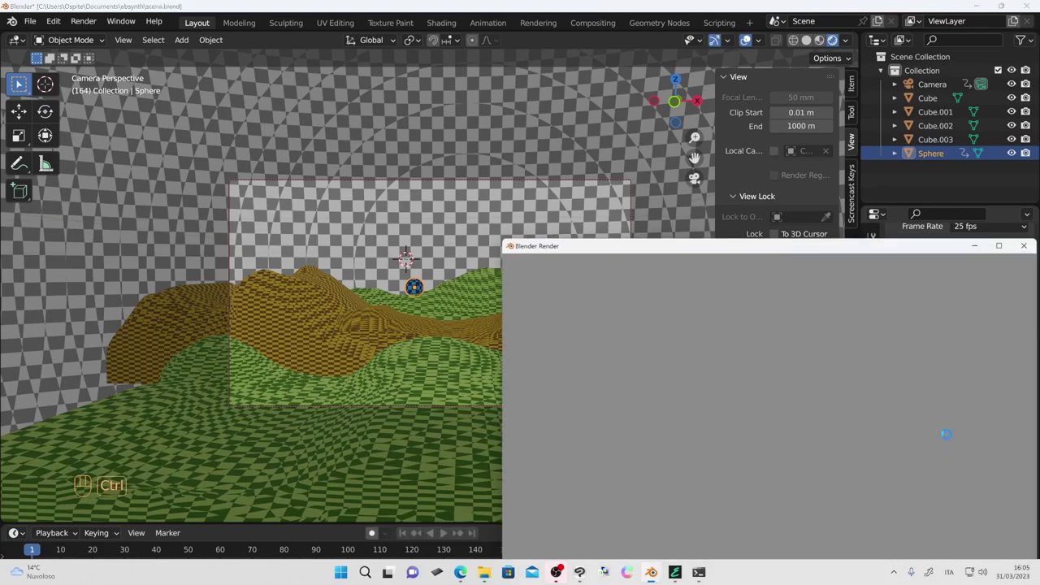
{"action": "key", "text": "alt+Tab"}
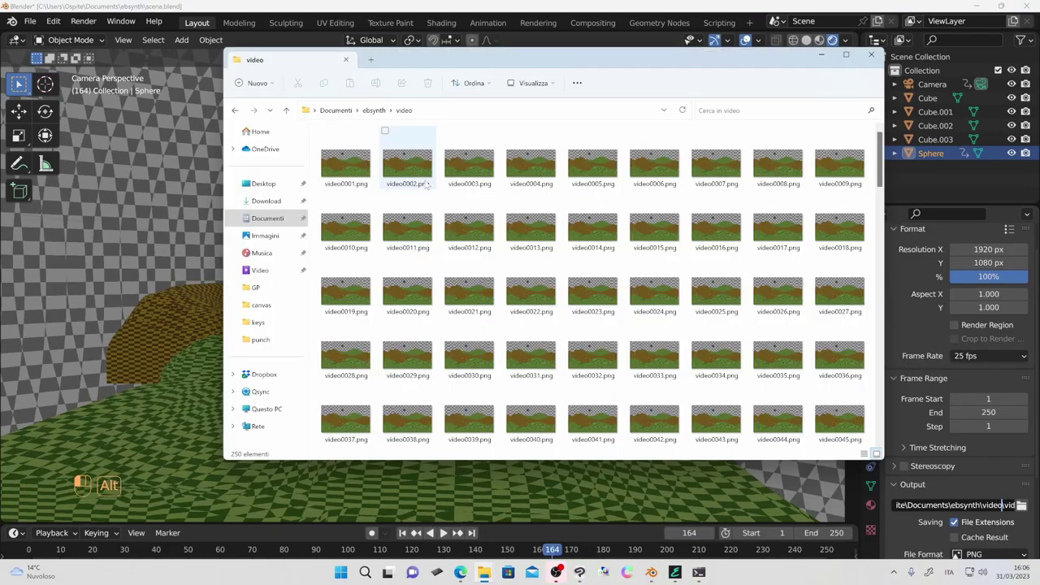
{"action": "double_click", "coordinate": [416, 179]}
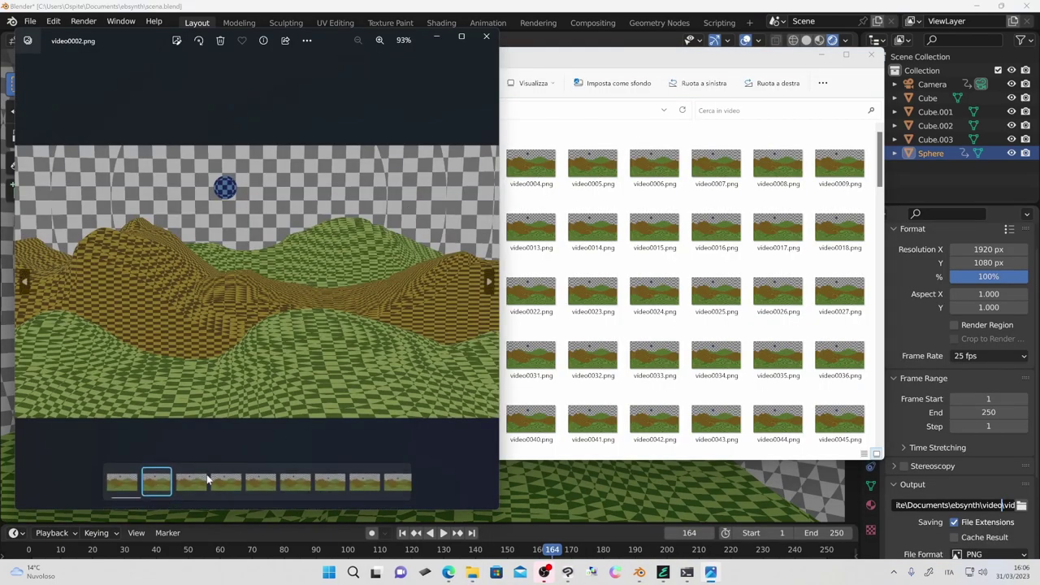
{"action": "left_click", "coordinate": [206, 480], "text": "ctrl"}
{"action": "left_click", "coordinate": [273, 484], "text": "ctrl"}
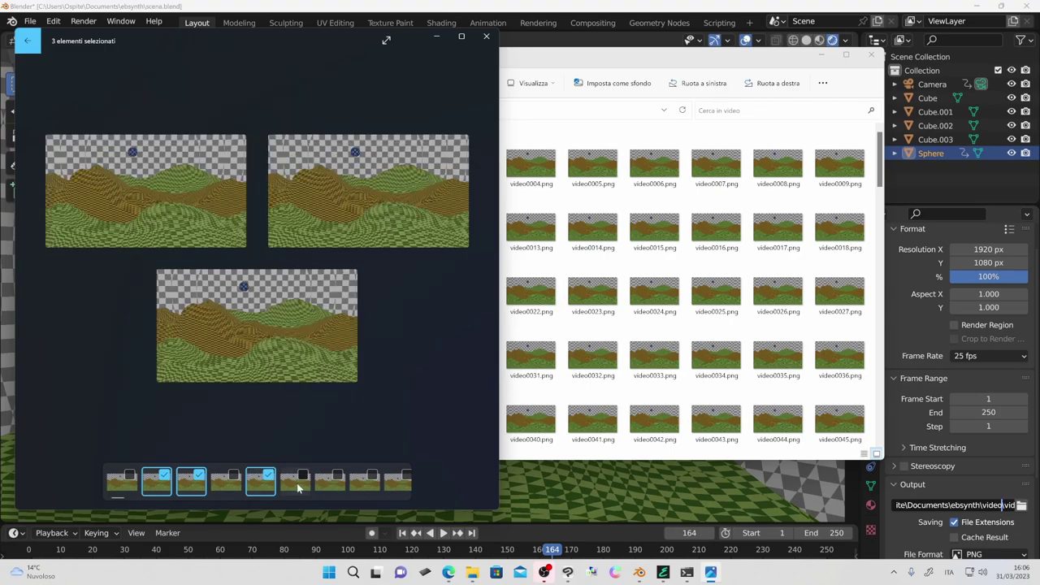
{"action": "left_click", "coordinate": [299, 480], "text": "ctrl"}
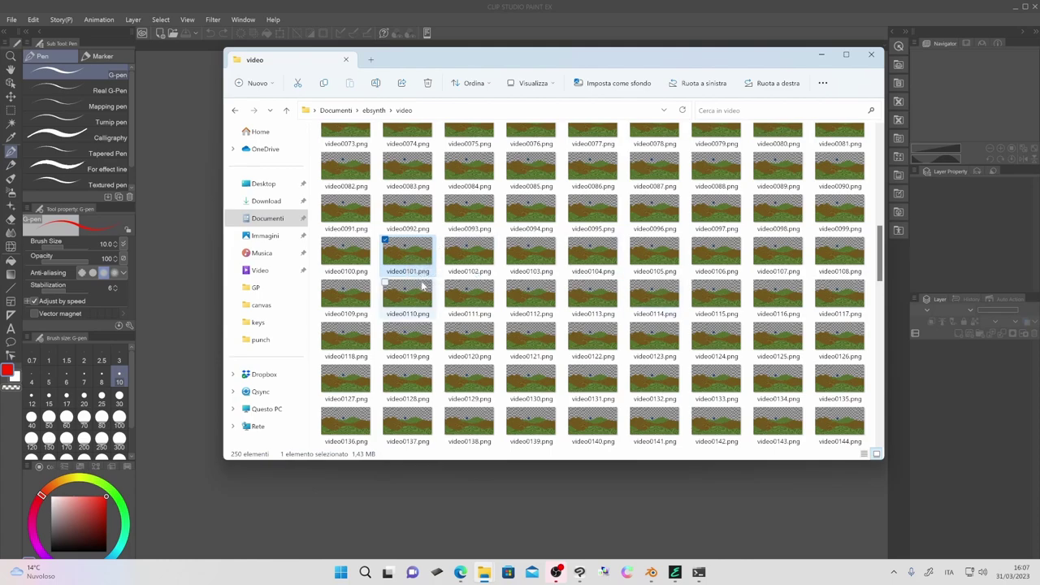
Step: Open frame video0100.png in Clip Studio Paint from Explorer and add a new paint layer
{"action": "left_click", "coordinate": [365, 261]}
{"action": "left_click_drag", "start_coordinate": [347, 258], "coordinate": [202, 257]}
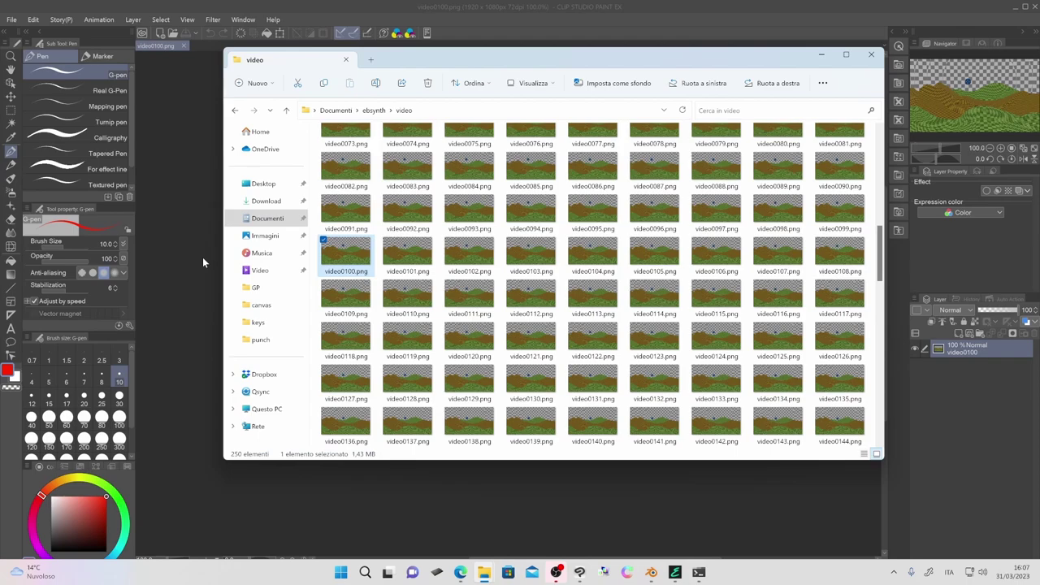
{"action": "left_click", "coordinate": [529, 20]}
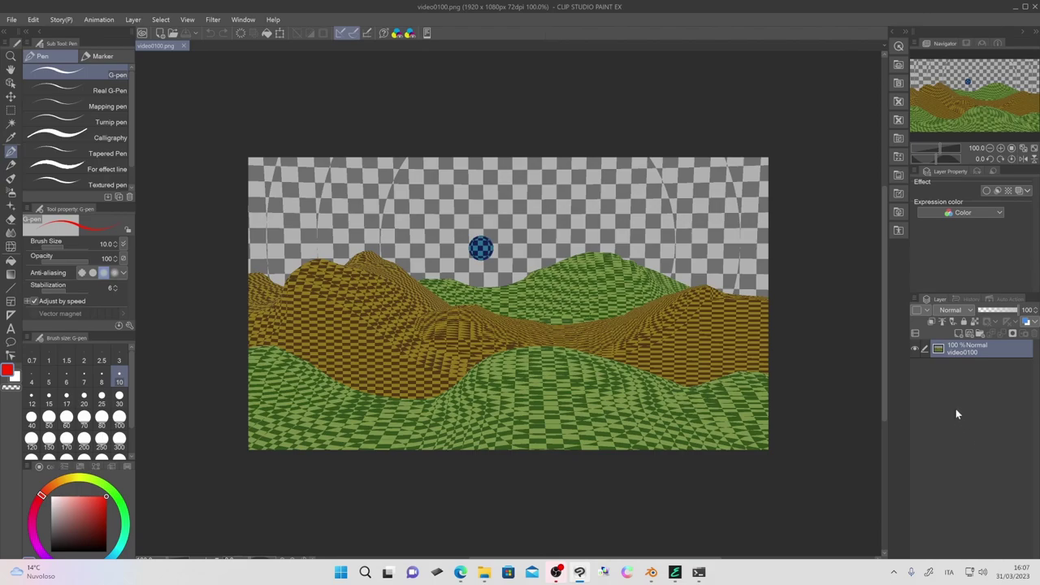
{"action": "left_click", "coordinate": [958, 333]}
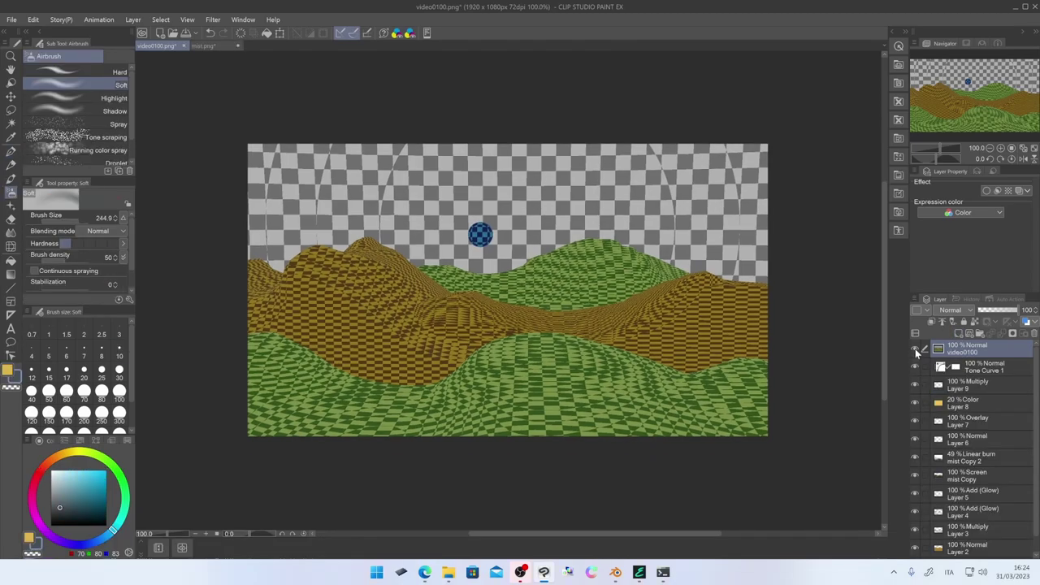
Step: Toggle the video0100 render layer to compare with the painting, leaving it hidden
{"action": "left_click", "coordinate": [914, 349]}
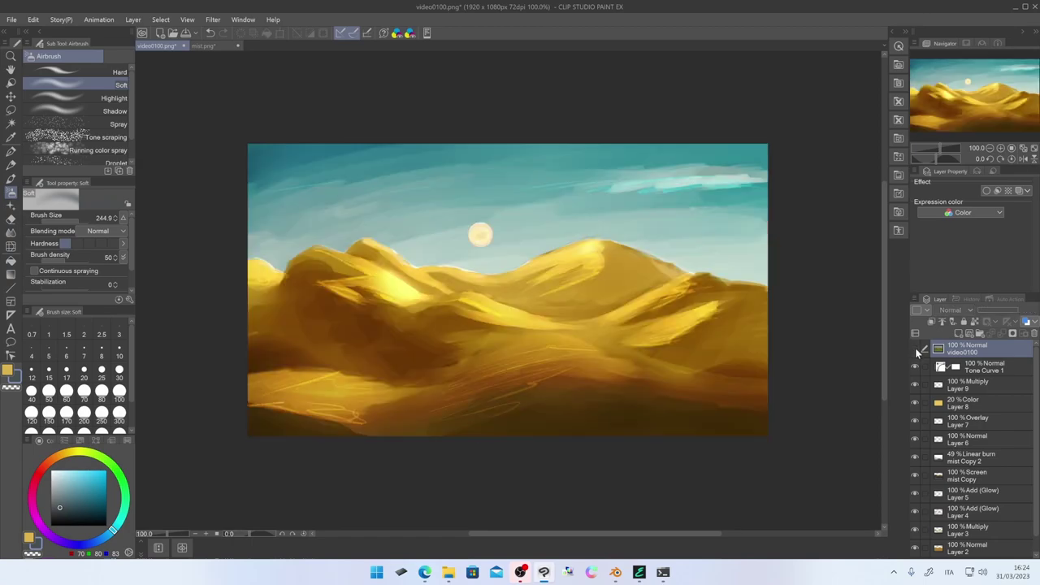
{"action": "left_click", "coordinate": [915, 349]}
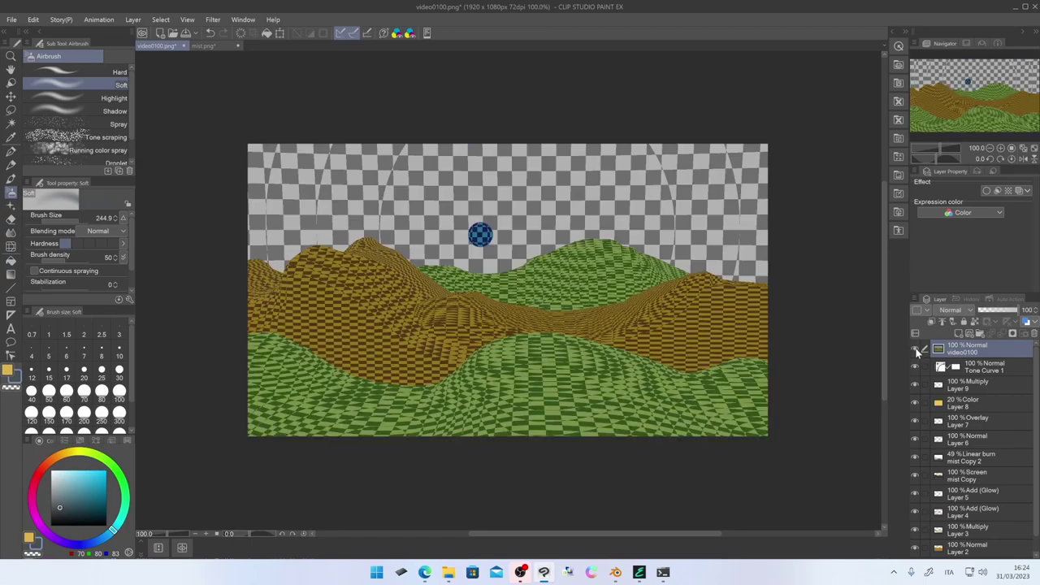
{"action": "left_click", "coordinate": [915, 348]}
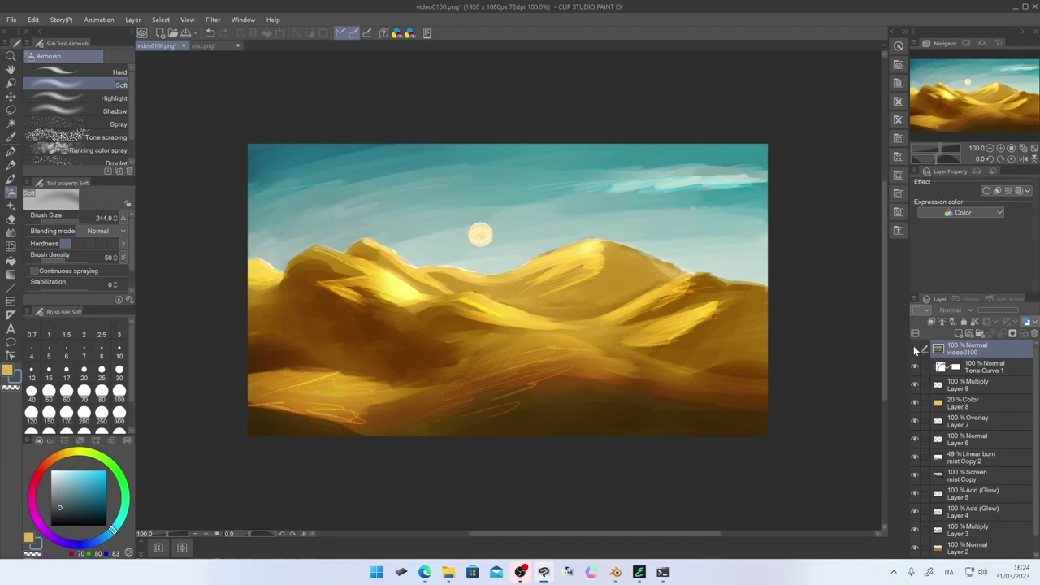
{"action": "left_click", "coordinate": [914, 348]}
{"action": "left_click", "coordinate": [914, 348]}
Step: Save the painting as video0100.png into the keys folder
{"action": "key", "text": "shift+alt+s"}
{"action": "left_click", "coordinate": [126, 106]}
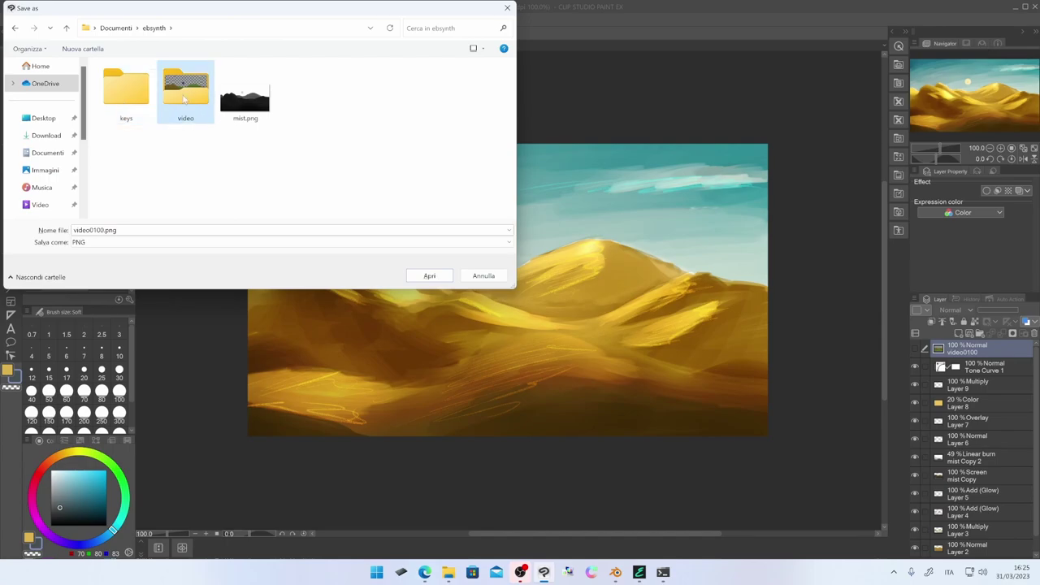
{"action": "double_click", "coordinate": [127, 103]}
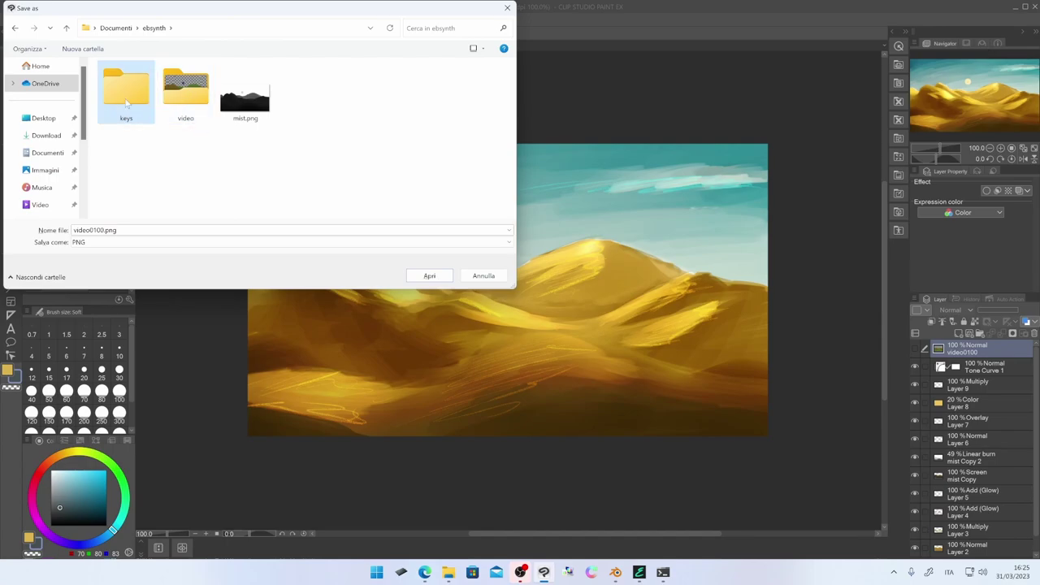
{"action": "left_click_drag", "start_coordinate": [195, 8], "coordinate": [525, 191]}
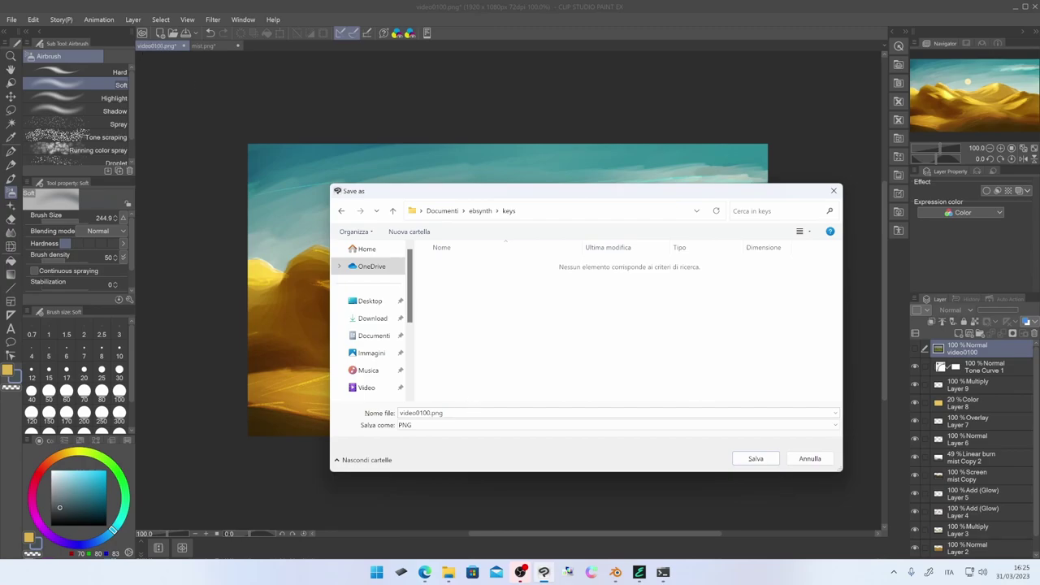
{"action": "left_click", "coordinate": [421, 412]}
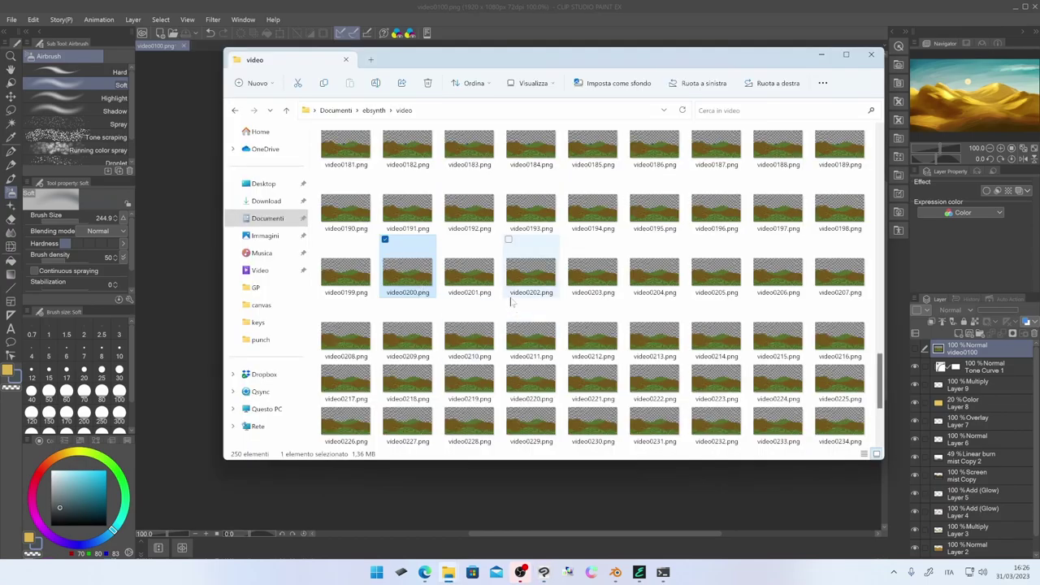
Step: Bring frame video0202.png from Explorer into Clip Studio Paint
{"action": "left_click", "coordinate": [541, 280]}
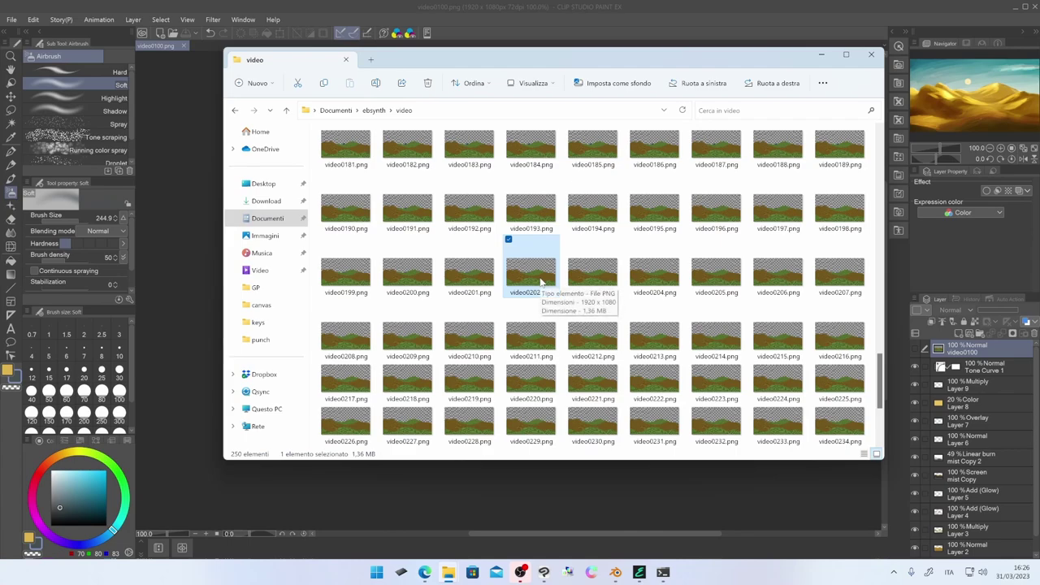
{"action": "left_click_drag", "start_coordinate": [542, 281], "coordinate": [208, 49]}
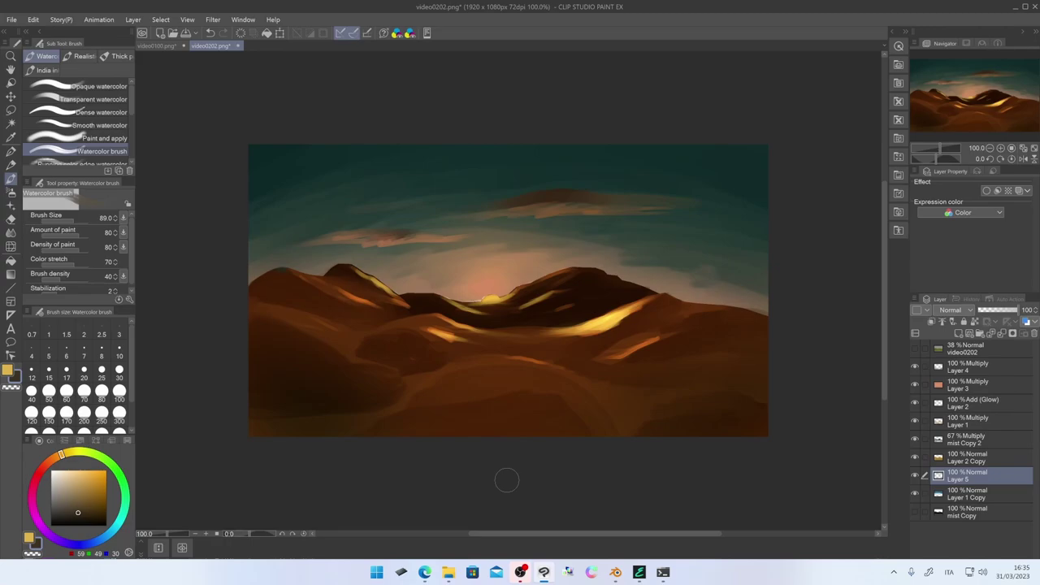
Step: Browse the ebsynth video folder of rendered frames
{"action": "key", "text": "alt+Tab"}
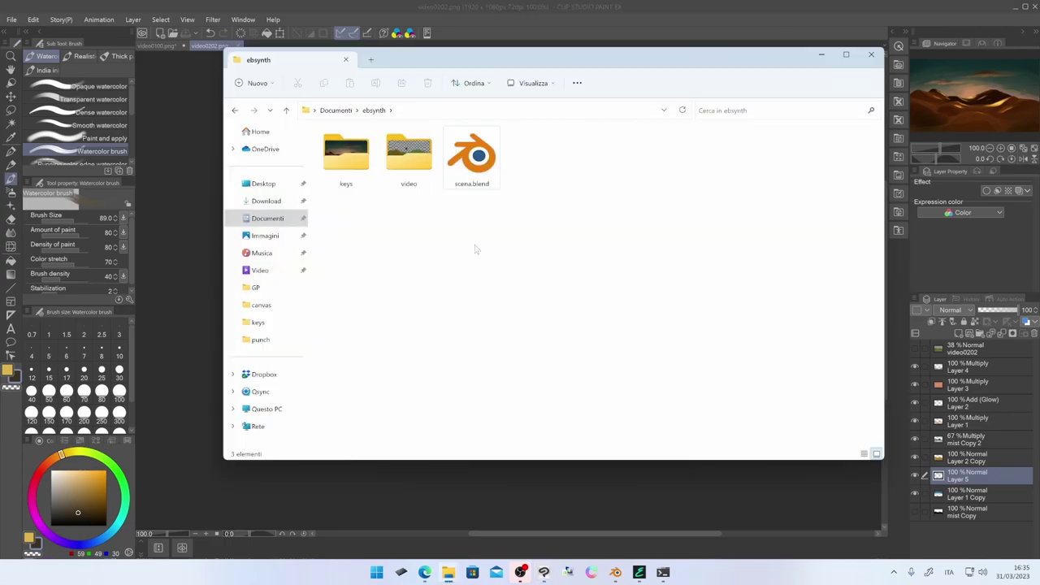
{"action": "double_click", "coordinate": [407, 158]}
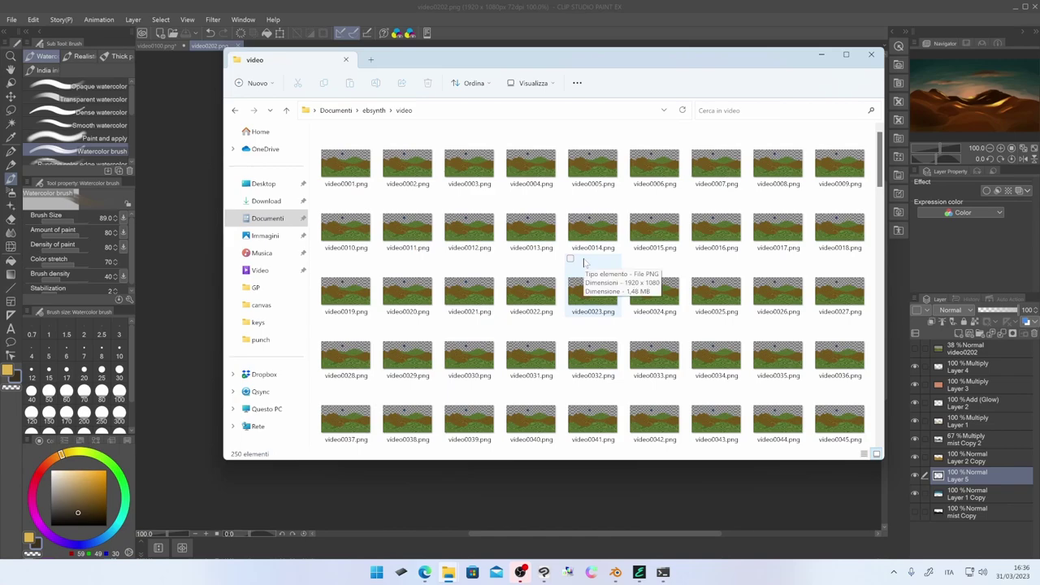
{"action": "left_click", "coordinate": [375, 114]}
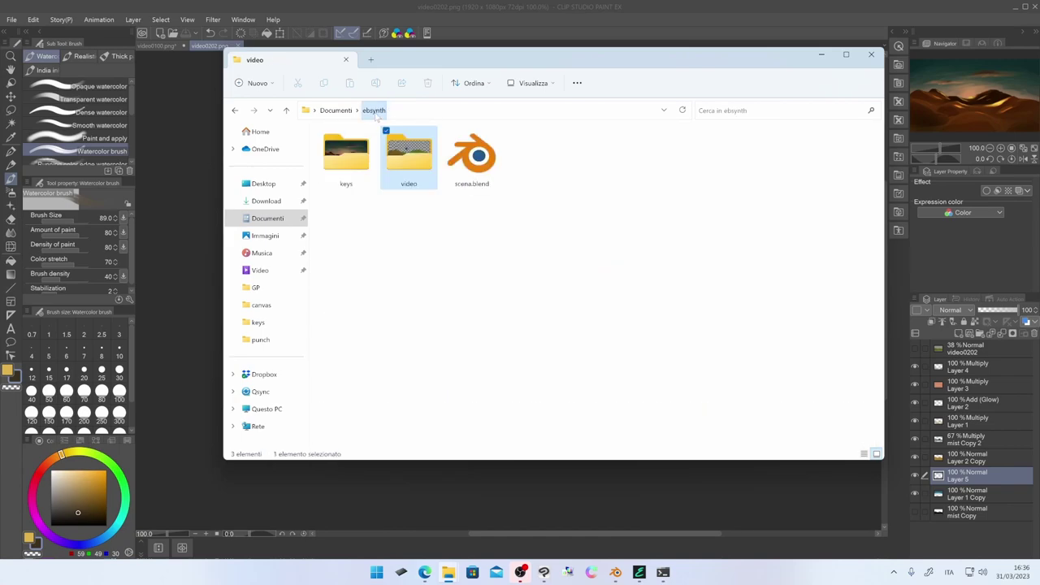
Step: Check that the keys folder holds painted keyframes video0100.png and video0202.png
{"action": "double_click", "coordinate": [349, 166]}
{"action": "left_click", "coordinate": [402, 167]}
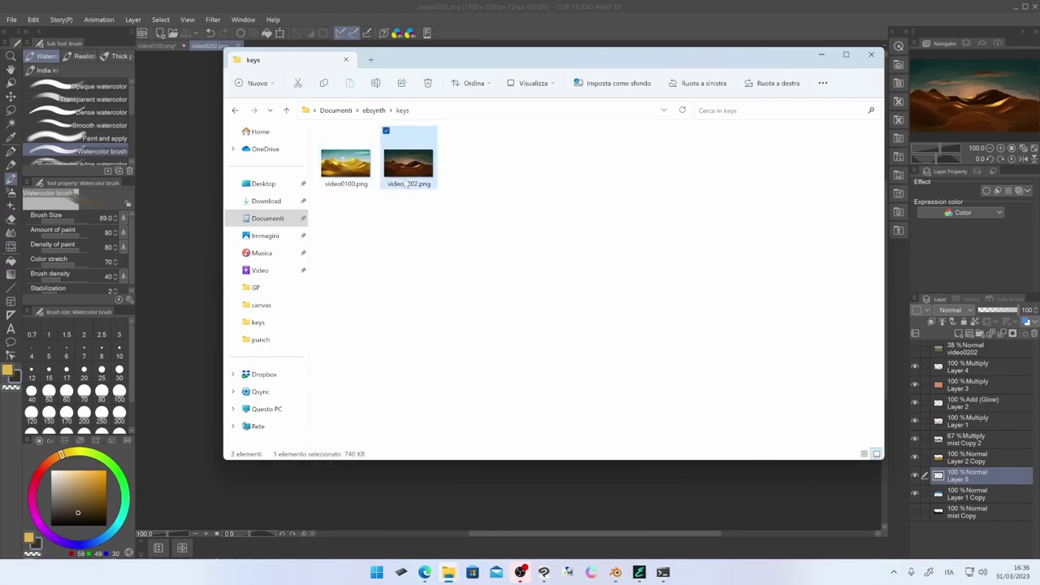
{"action": "left_click", "coordinate": [349, 167]}
{"action": "left_click", "coordinate": [400, 173]}
{"action": "left_click", "coordinate": [375, 110]}
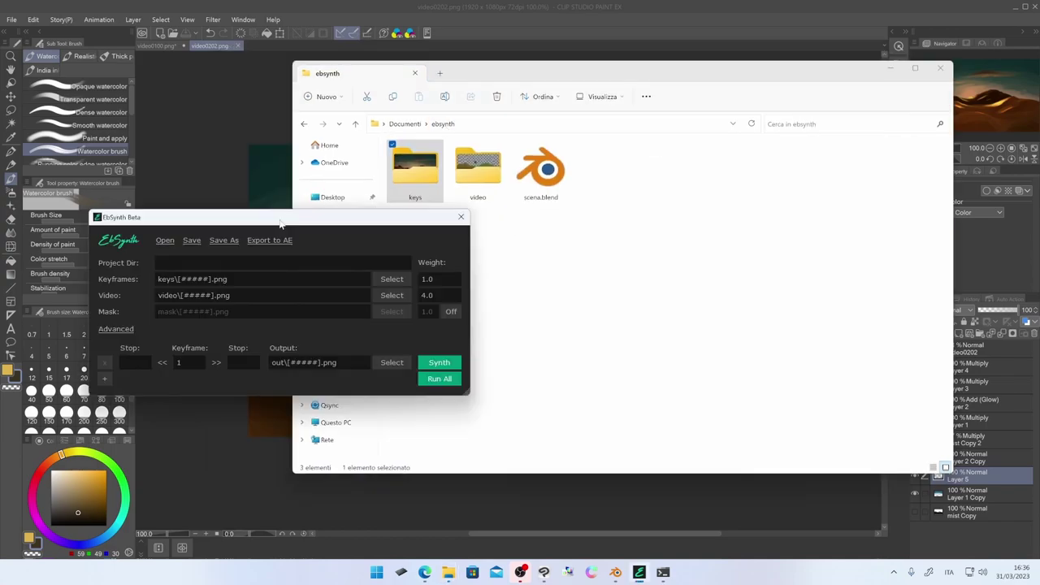
Step: Load keys\video[####].png as EbSynth keyframes and remove the extra backslash from the path
{"action": "left_click_drag", "start_coordinate": [279, 221], "coordinate": [242, 235]}
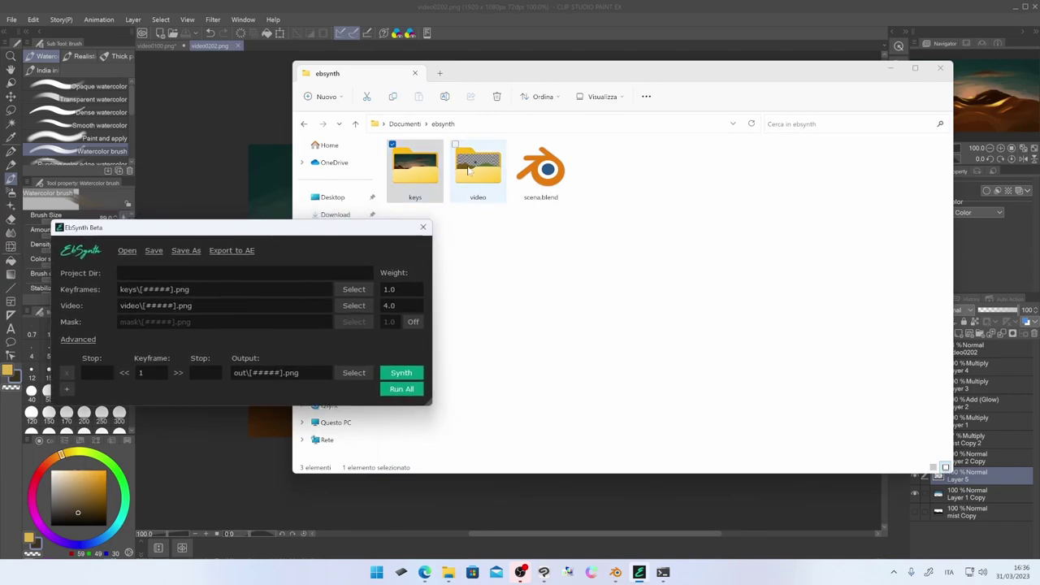
{"action": "double_click", "coordinate": [414, 171]}
{"action": "left_click_drag", "start_coordinate": [415, 175], "coordinate": [177, 300]}
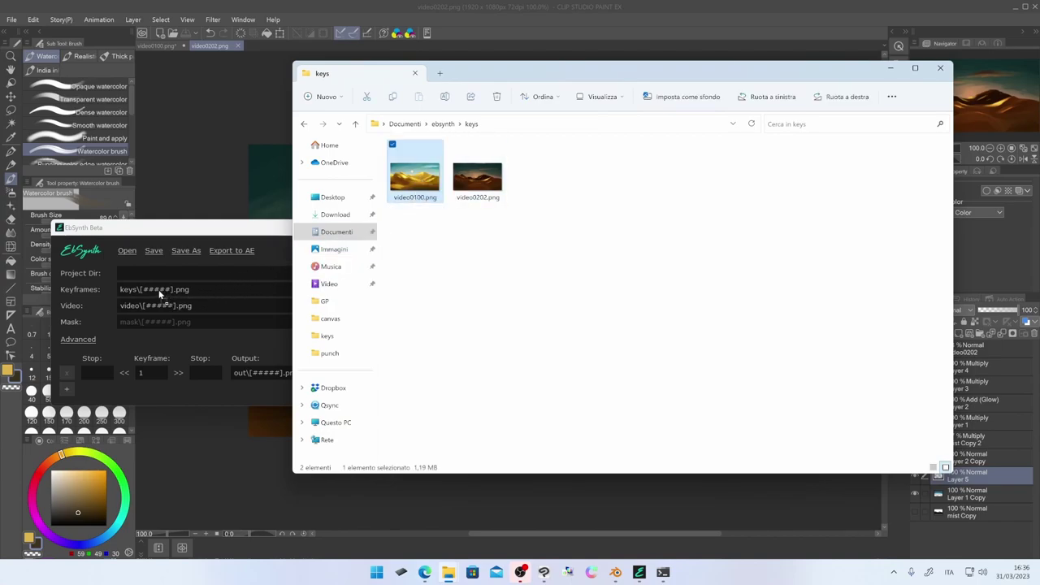
{"action": "left_click_drag", "start_coordinate": [158, 289], "coordinate": [158, 290]}
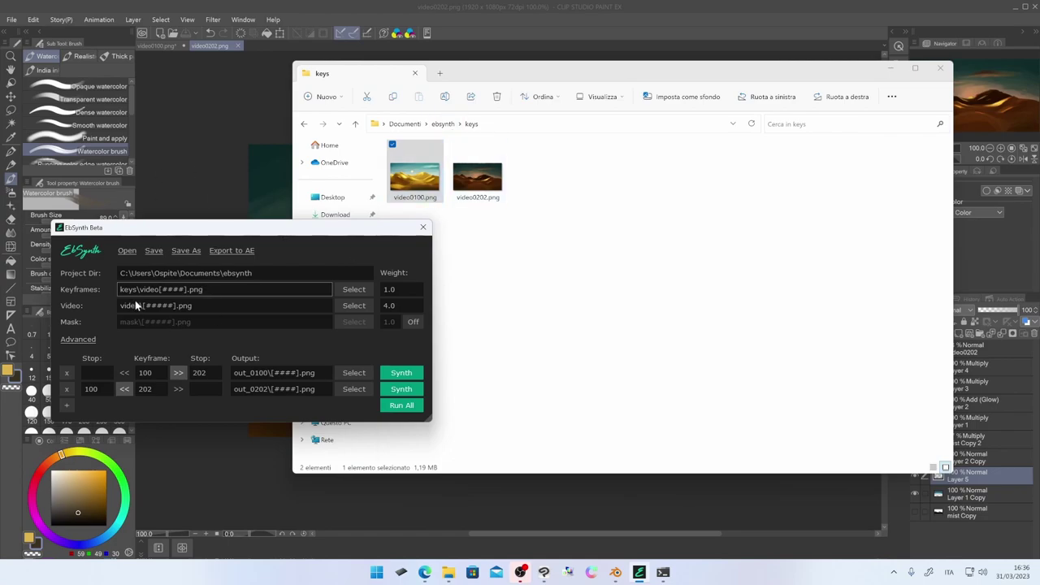
{"action": "left_click", "coordinate": [164, 289]}
{"action": "key", "text": "BackSpace"}
Step: Set the video\video[####].png frame sequence as EbSynth's video input
{"action": "left_click", "coordinate": [446, 124]}
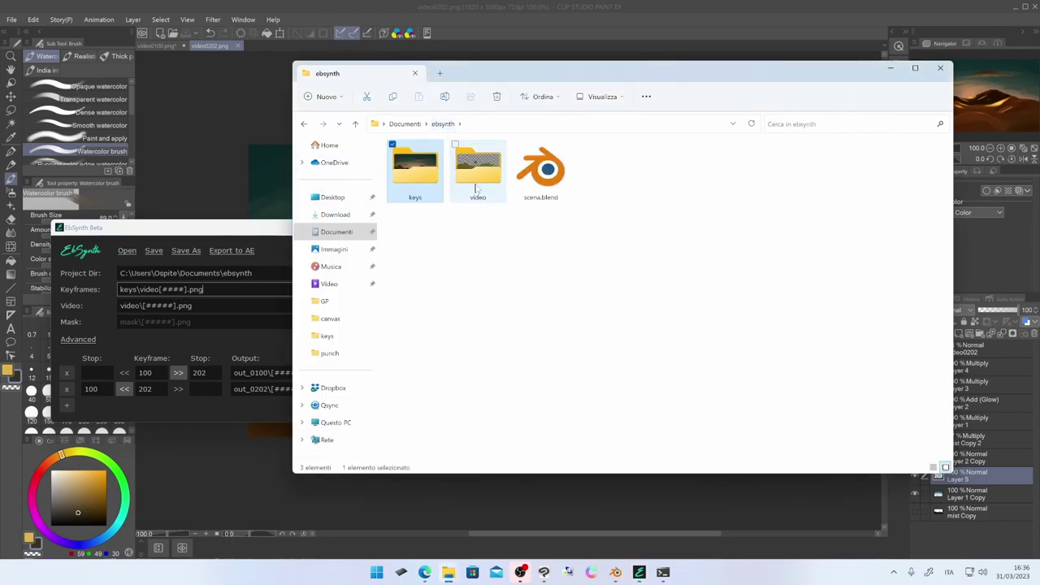
{"action": "double_click", "coordinate": [452, 199]}
{"action": "left_click_drag", "start_coordinate": [414, 178], "coordinate": [196, 305]}
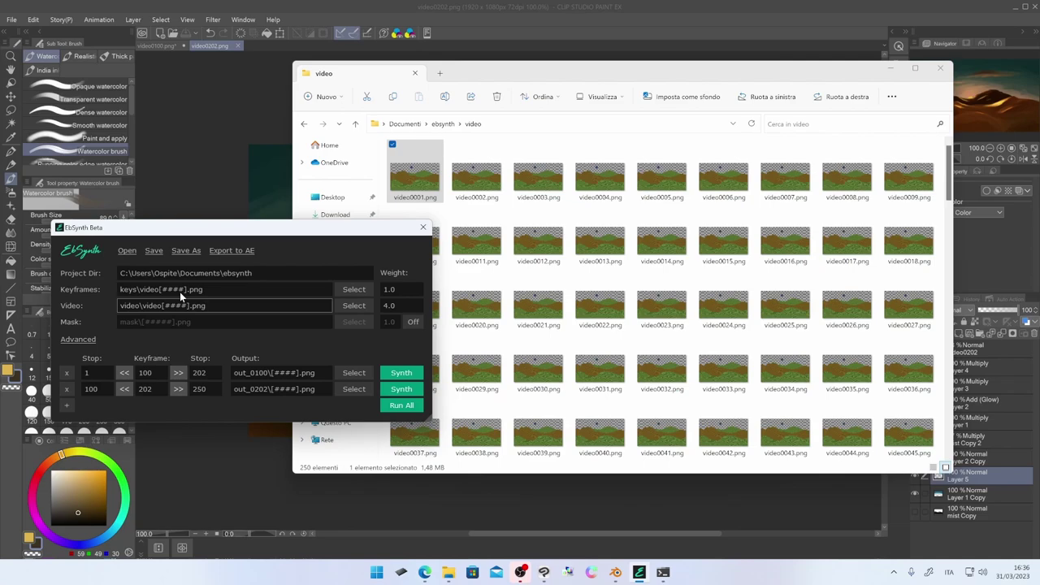
{"action": "left_click", "coordinate": [450, 126]}
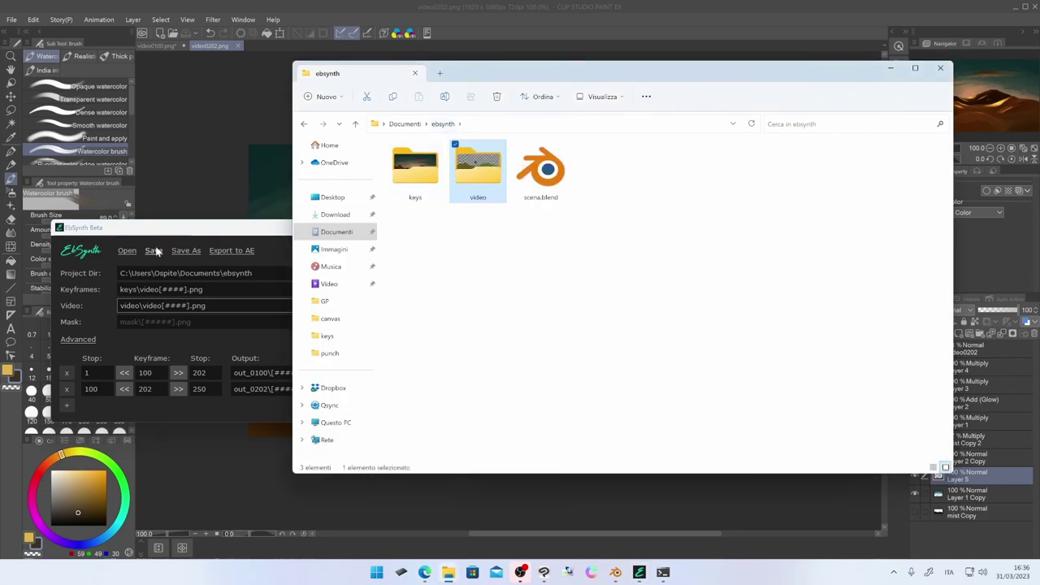
{"action": "mouse_move", "coordinate": [194, 235]}
{"action": "left_mouse_down"}
{"action": "mouse_move", "coordinate": [182, 241]}
{"action": "mouse_move", "coordinate": [201, 262]}
{"action": "left_mouse_up"}
{"action": "double_click", "coordinate": [409, 174]}
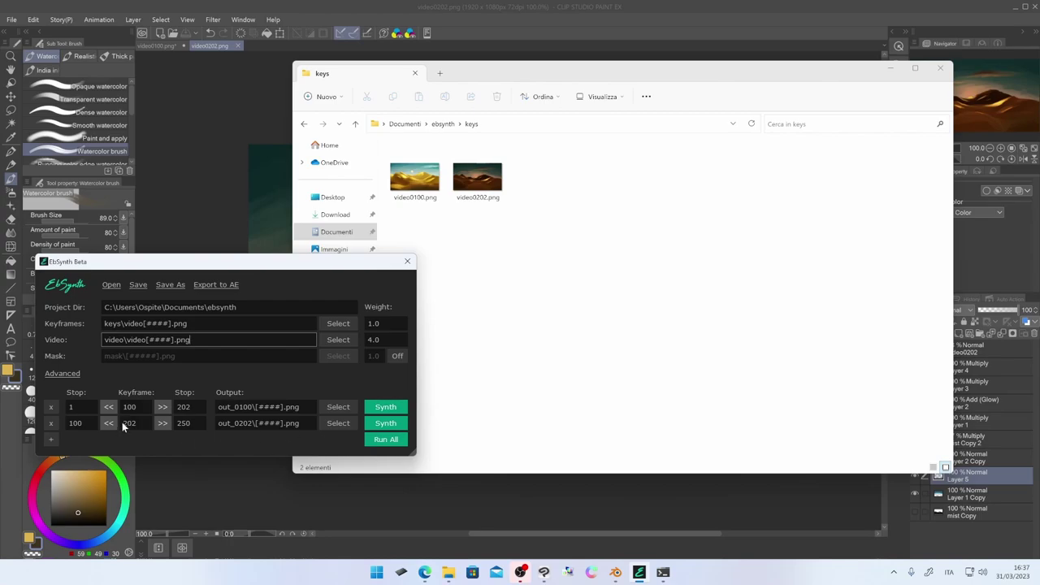
{"action": "double_click", "coordinate": [194, 406]}
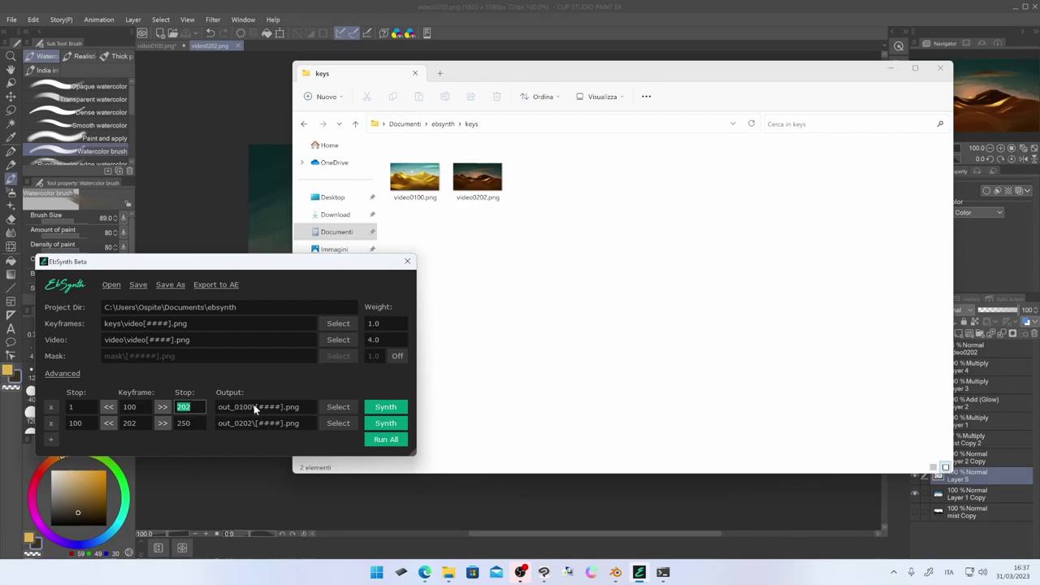
{"action": "left_click", "coordinate": [442, 123]}
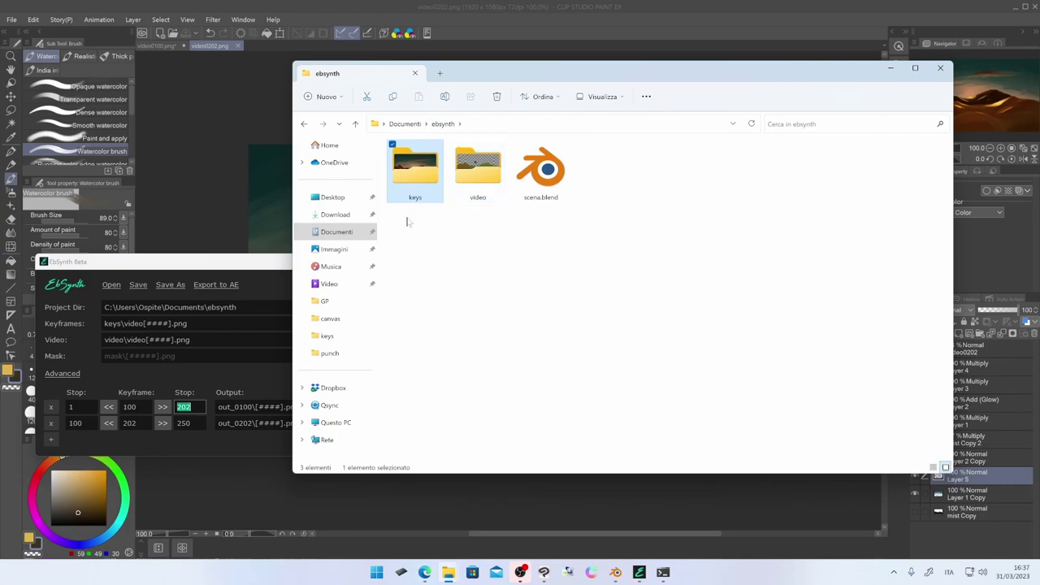
{"action": "left_click", "coordinate": [232, 262]}
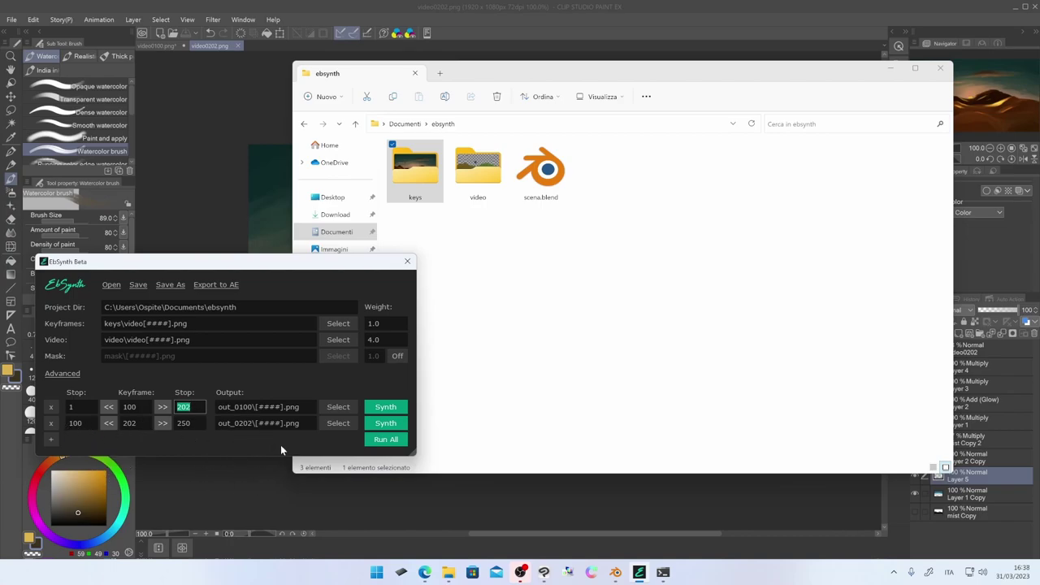
Step: Run All to synthesize both keyframe passes, watching out_0100 and out_0202 fill with frames
{"action": "left_click", "coordinate": [388, 440]}
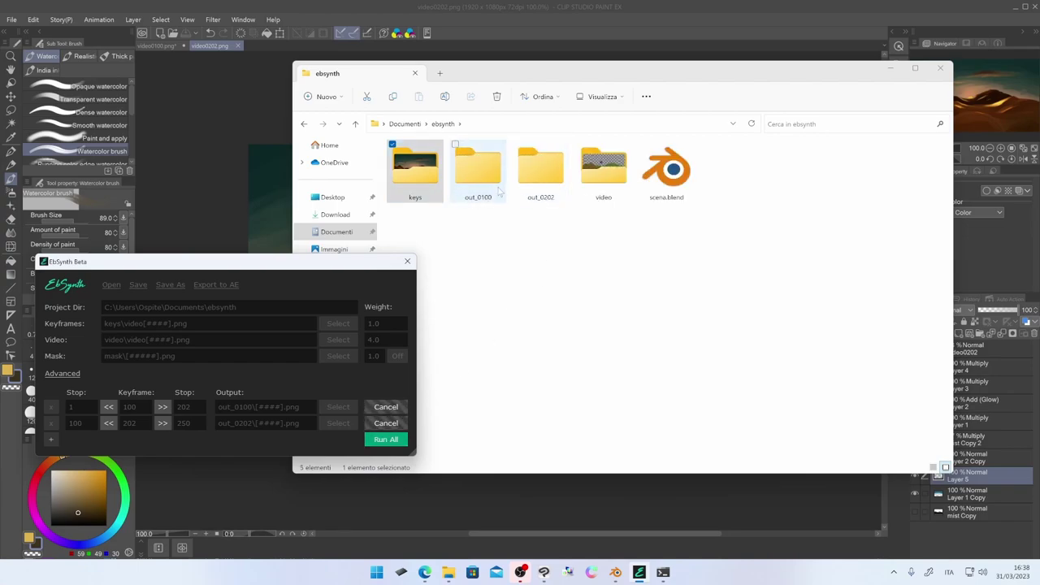
{"action": "left_click", "coordinate": [498, 192]}
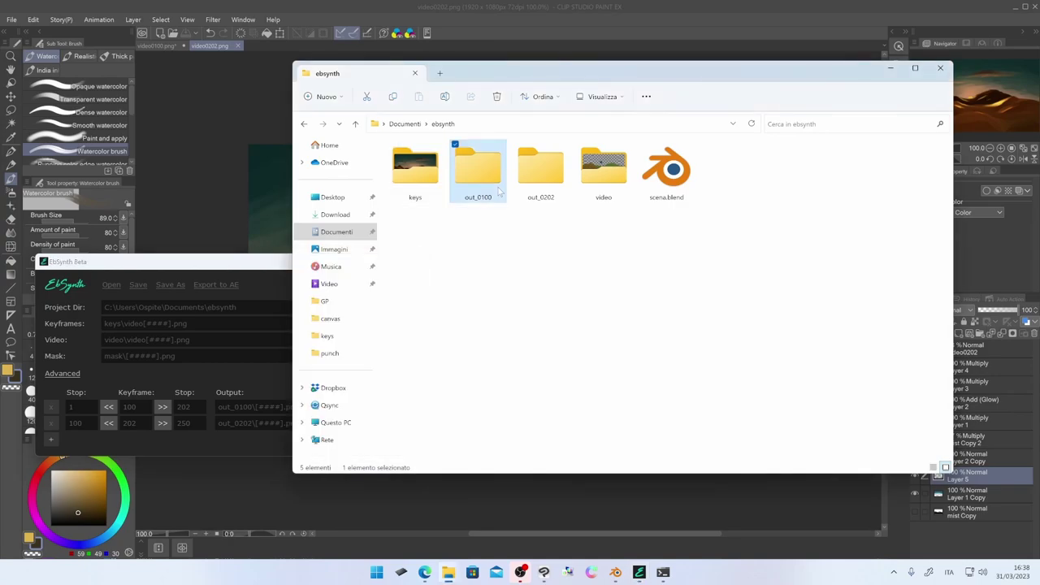
{"action": "left_click", "coordinate": [264, 265]}
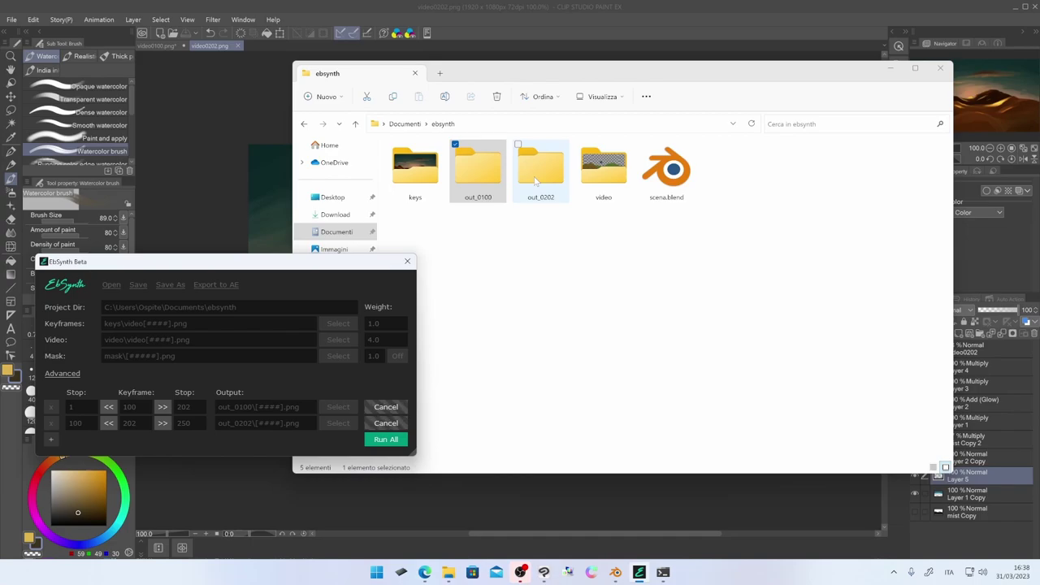
{"action": "left_click", "coordinate": [540, 172]}
{"action": "left_click", "coordinate": [245, 269]}
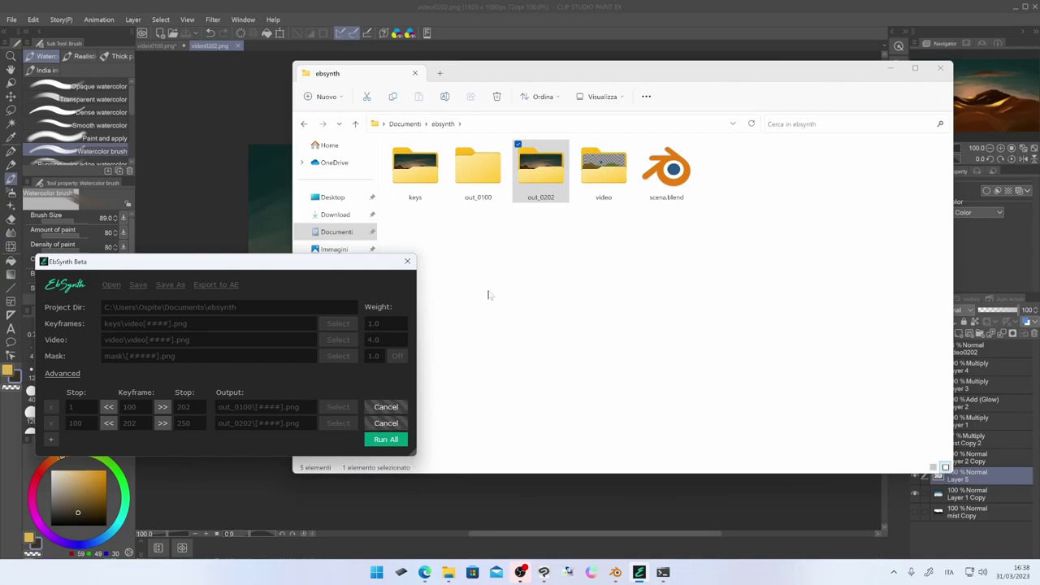
{"action": "double_click", "coordinate": [549, 181]}
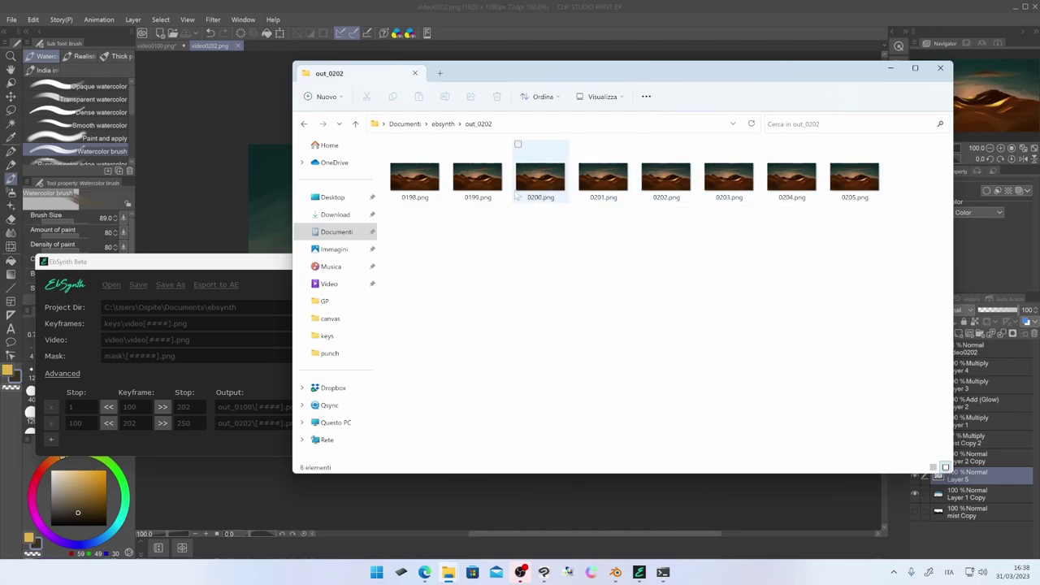
{"action": "left_click", "coordinate": [443, 124]}
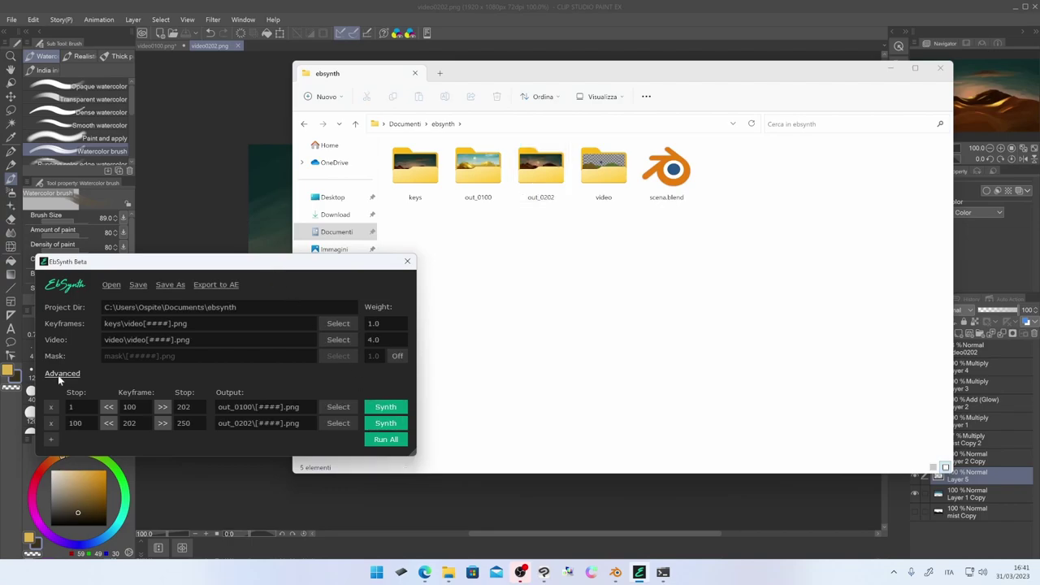
Step: Browse out_0100 (202 frames) and out_0202 (151 frames) in Explorer, then switch to Blender
{"action": "left_click_drag", "start_coordinate": [260, 262], "coordinate": [331, 259]}
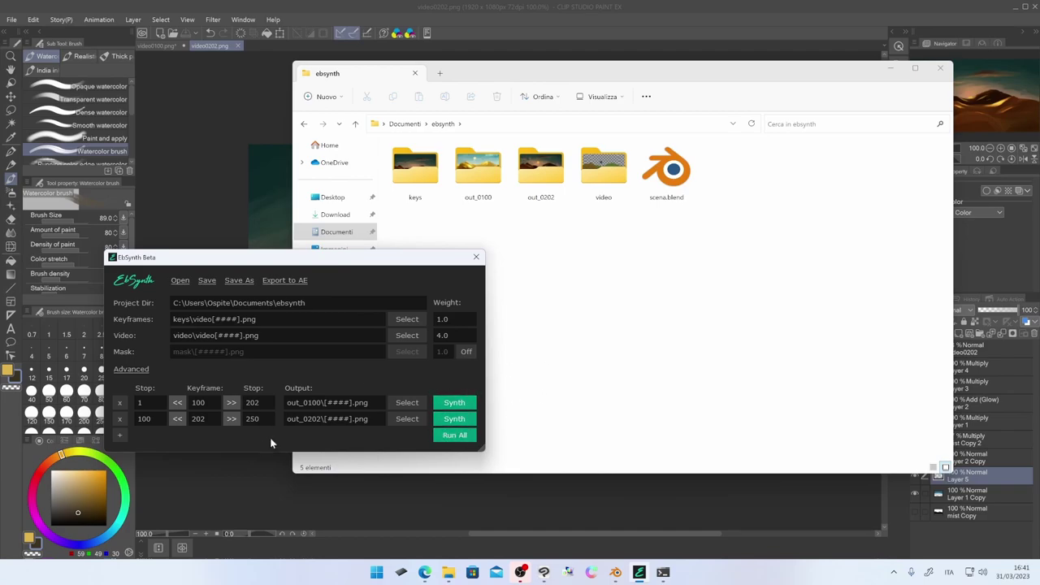
{"action": "left_click", "coordinate": [583, 336]}
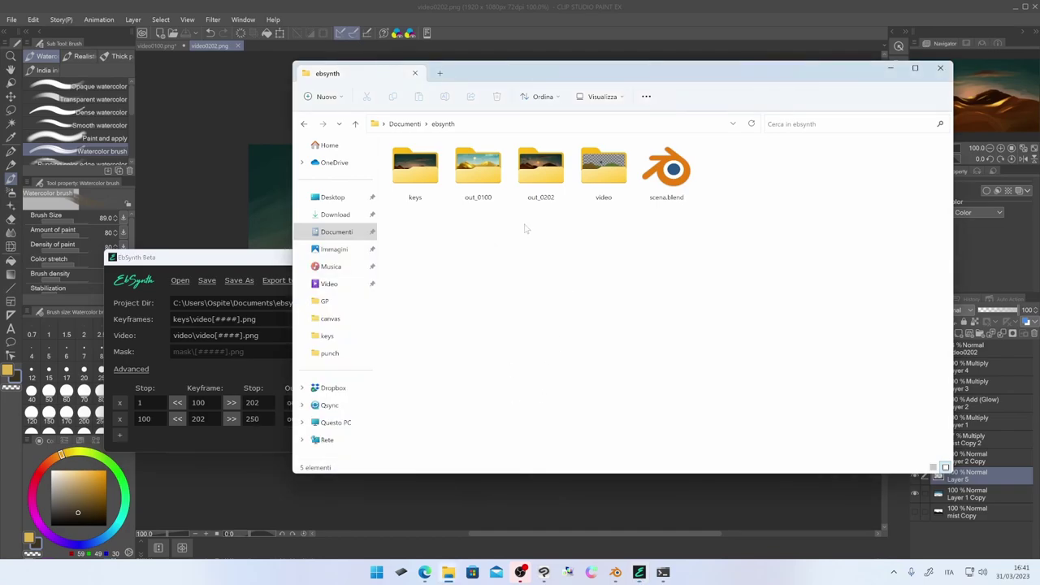
{"action": "double_click", "coordinate": [497, 172]}
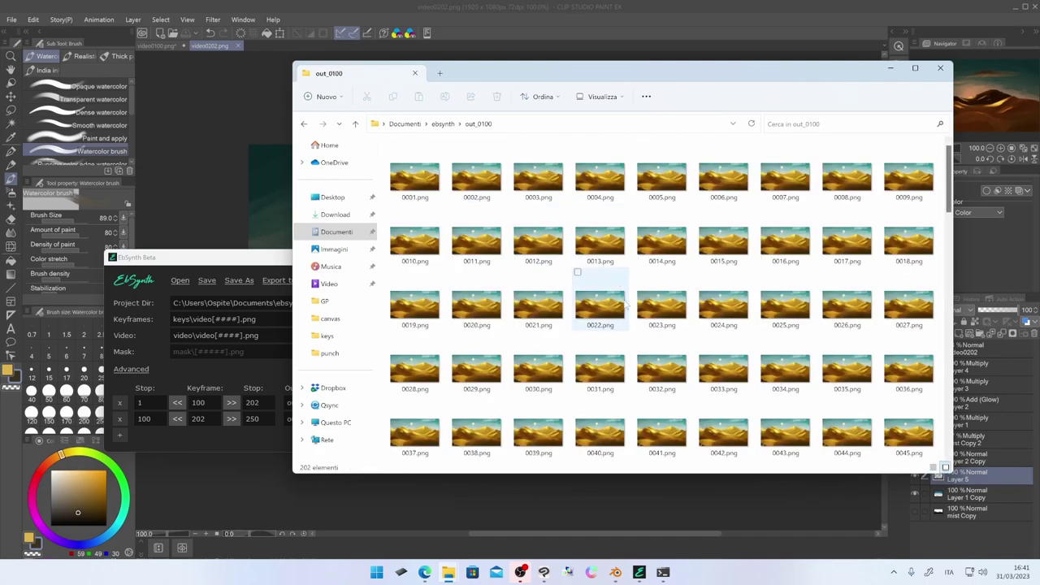
{"action": "scroll", "coordinate": [681, 360], "scroll_direction": "down", "scroll_amount": 5}
{"action": "scroll", "coordinate": [681, 361], "scroll_direction": "down", "scroll_amount": 5}
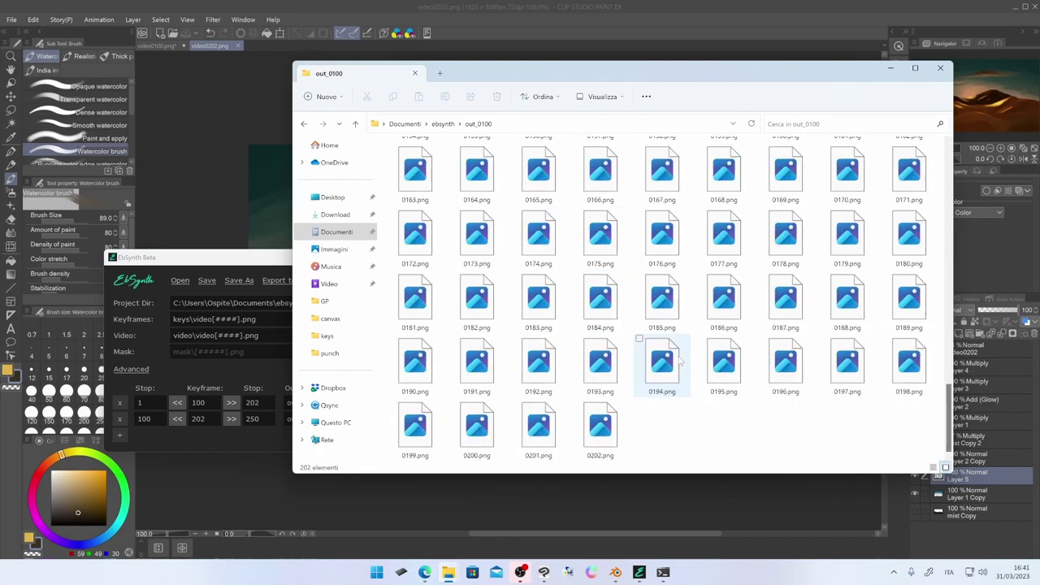
{"action": "left_click", "coordinate": [443, 123]}
{"action": "double_click", "coordinate": [539, 173]}
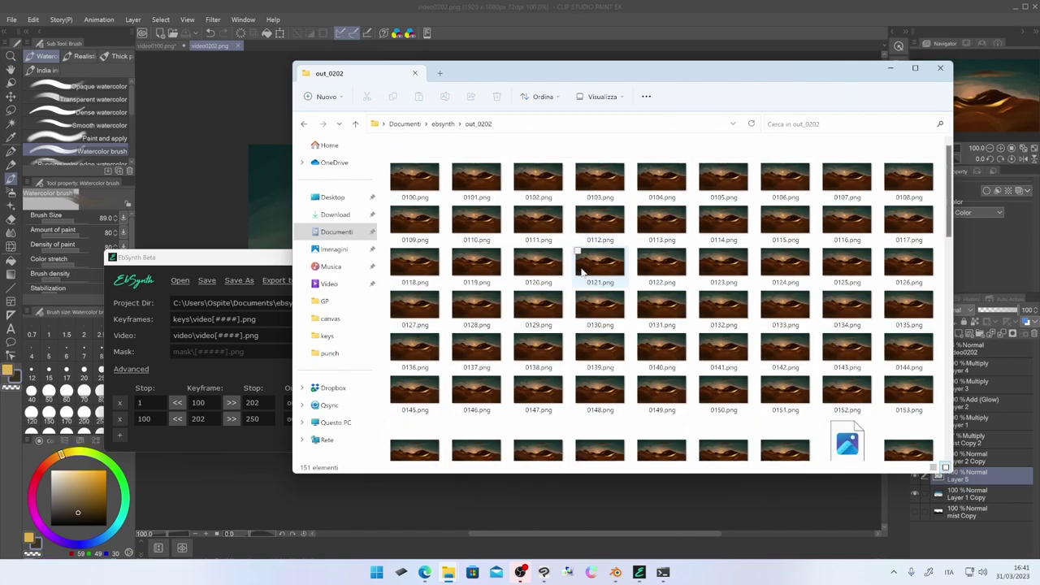
{"action": "left_click", "coordinate": [442, 123]}
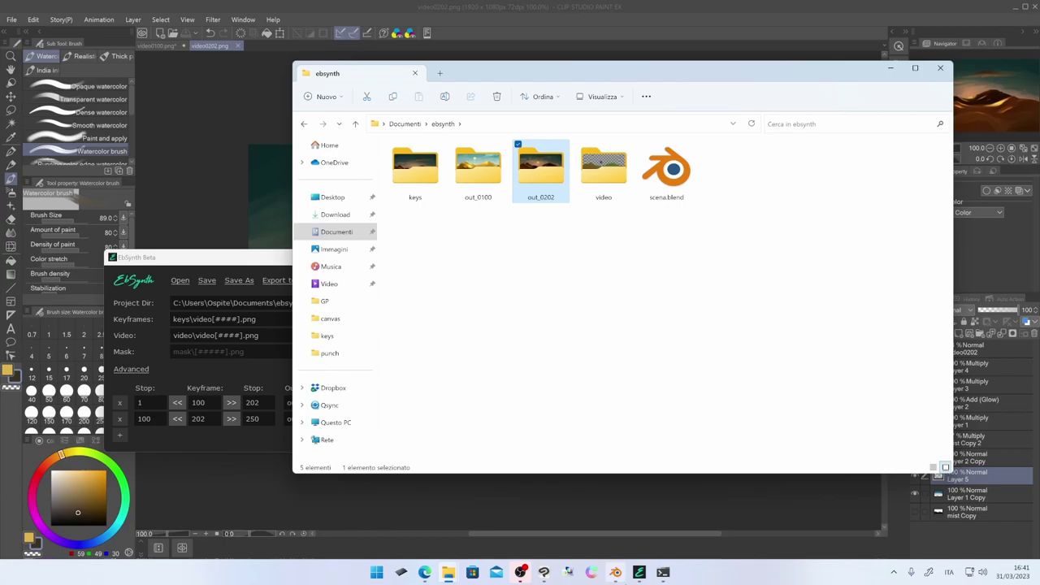
{"action": "left_click", "coordinate": [615, 572]}
Step: Start a new Video Editing project and change its frame rate from 24 to 25 fps
{"action": "left_click", "coordinate": [27, 22]}
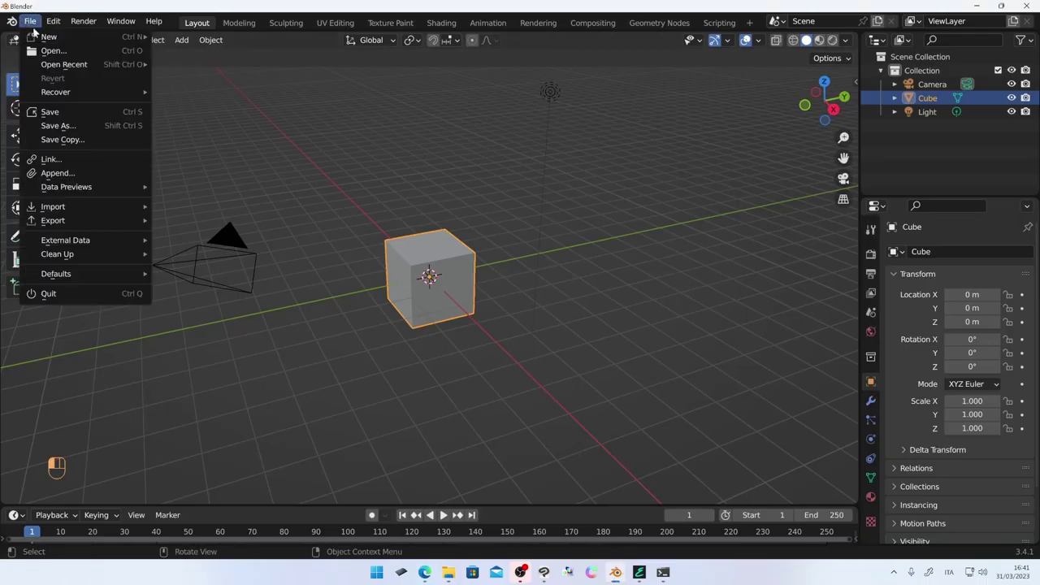
{"action": "mouse_move", "coordinate": [64, 45]}
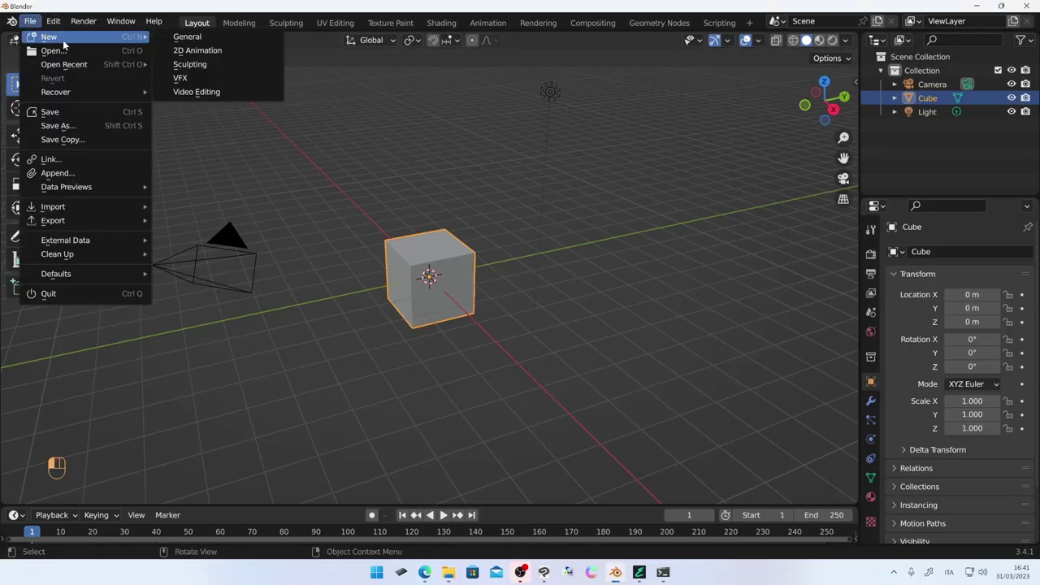
{"action": "left_click", "coordinate": [202, 91]}
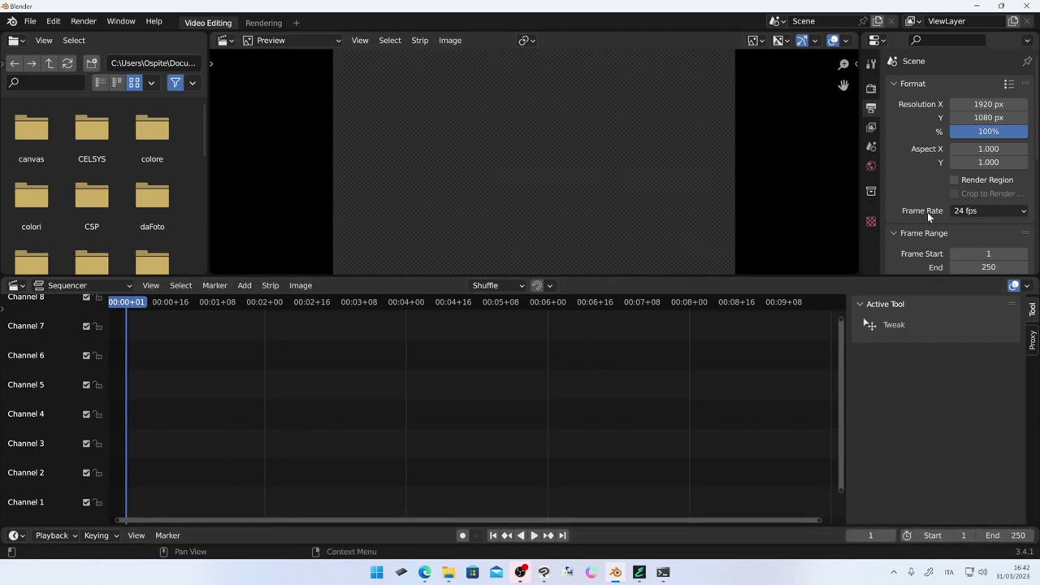
{"action": "left_click", "coordinate": [980, 211]}
{"action": "left_click", "coordinate": [974, 253]}
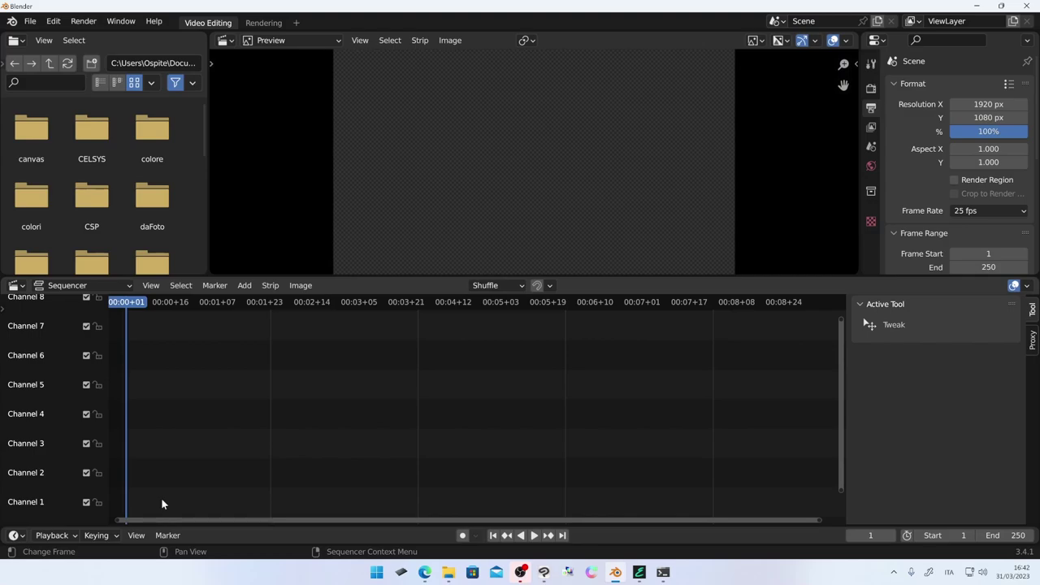
{"action": "key", "text": "shift+a"}
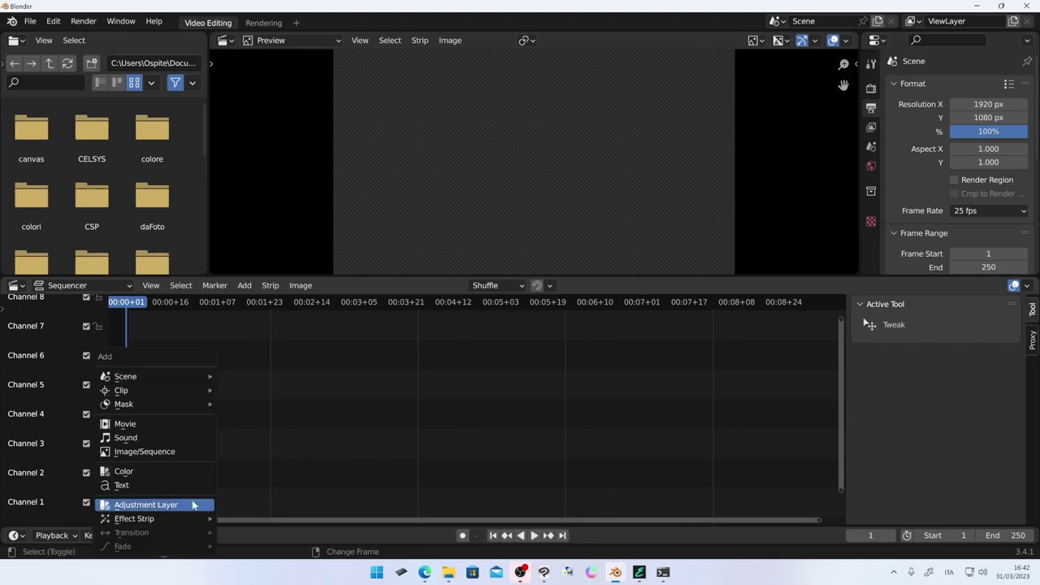
Step: Add all out_0100 frames as an image strip on Channel 1
{"action": "left_click", "coordinate": [186, 452]}
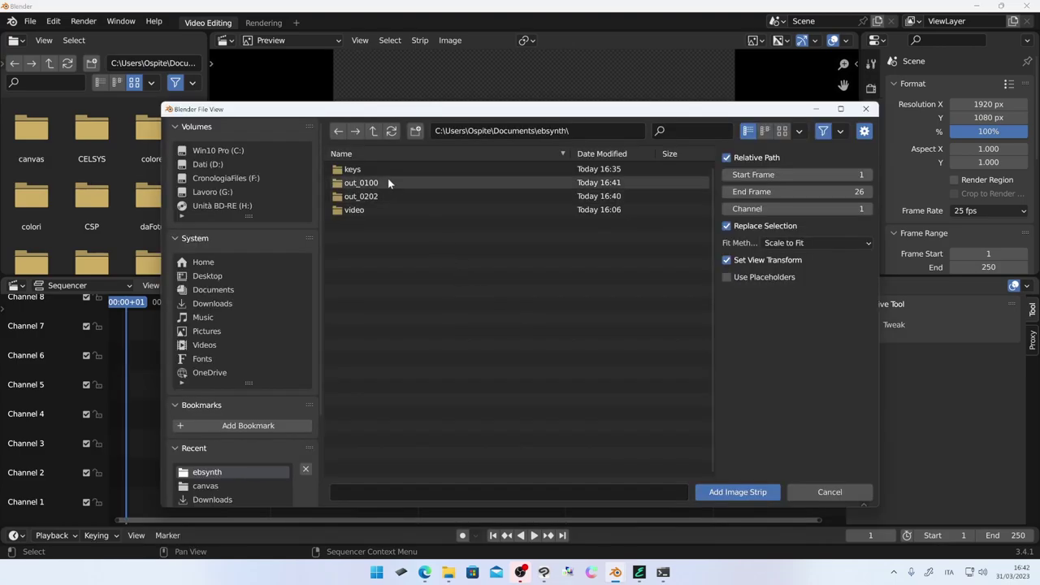
{"action": "double_click", "coordinate": [386, 182]}
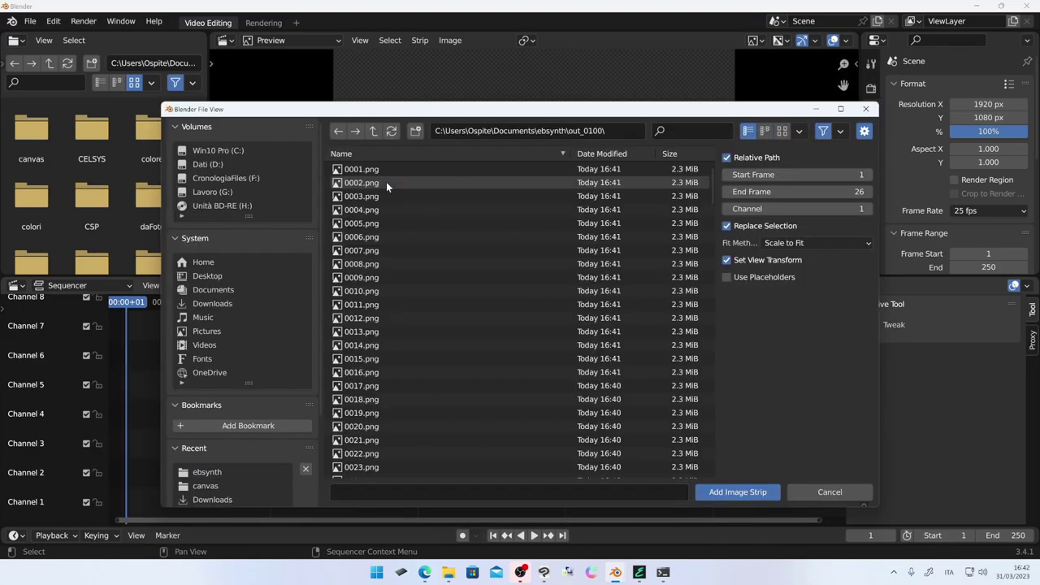
{"action": "left_click", "coordinate": [414, 222]}
{"action": "key", "text": "a"}
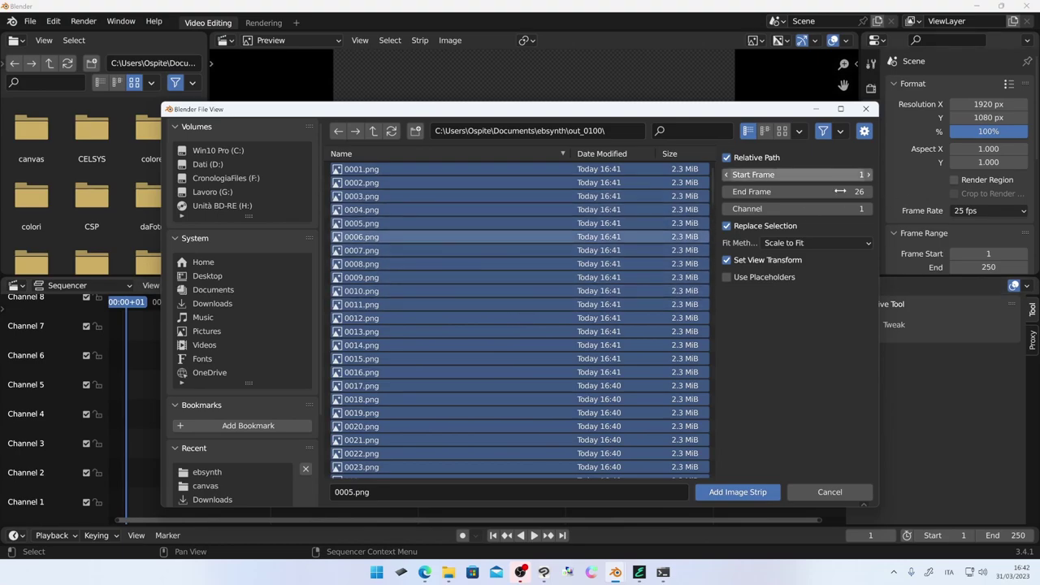
{"action": "left_click", "coordinate": [754, 493]}
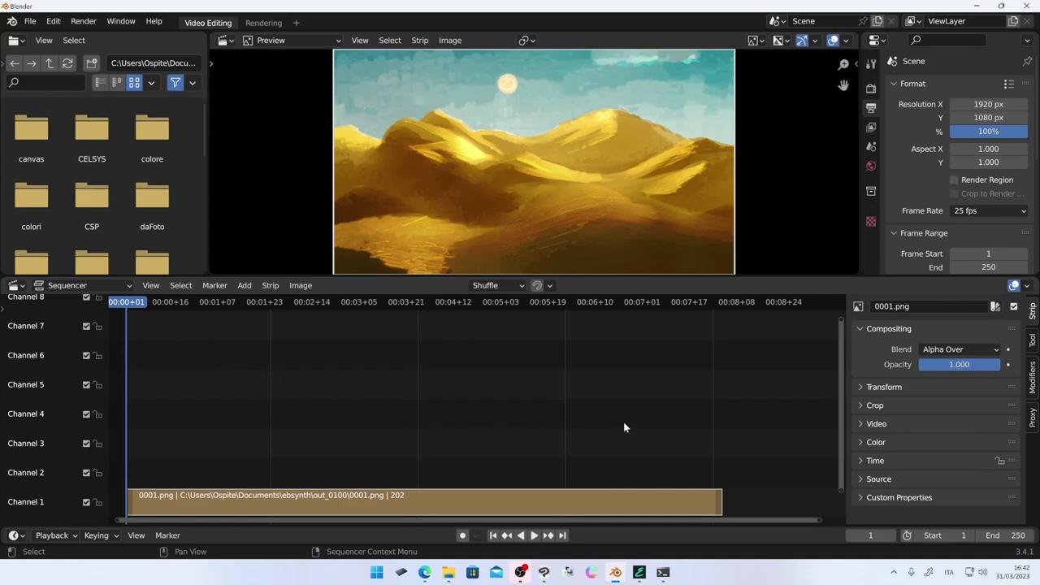
Step: Show the timeline in frame numbers, preview playback, and park the playhead at frame 100
{"action": "scroll", "coordinate": [623, 424], "scroll_direction": "down", "scroll_amount": 2}
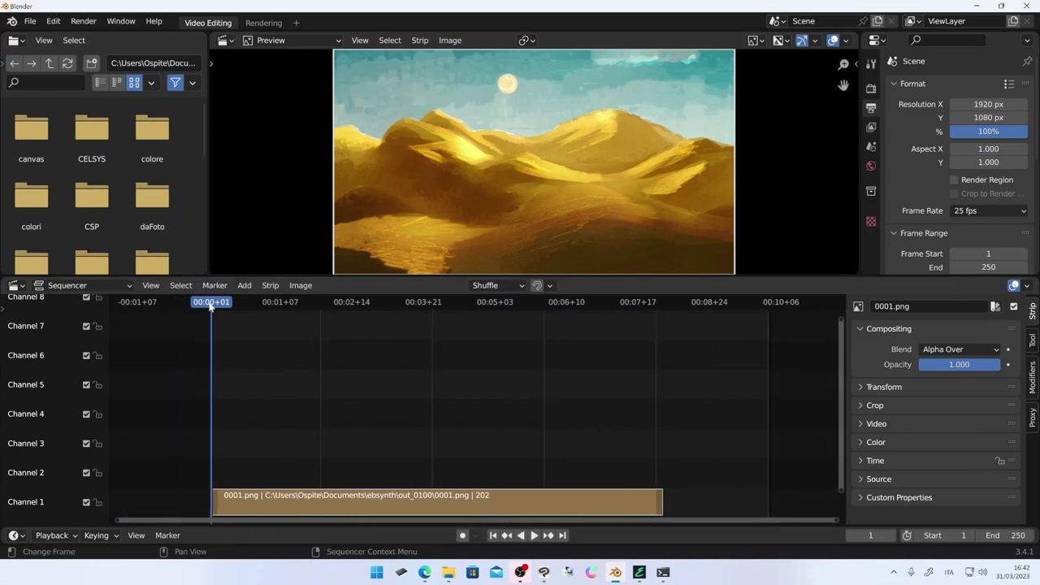
{"action": "mouse_move", "coordinate": [210, 305]}
{"action": "left_mouse_down"}
{"action": "mouse_move", "coordinate": [498, 335]}
{"action": "mouse_move", "coordinate": [259, 330]}
{"action": "mouse_move", "coordinate": [406, 344]}
{"action": "mouse_move", "coordinate": [290, 321]}
{"action": "mouse_move", "coordinate": [426, 340]}
{"action": "left_mouse_up"}
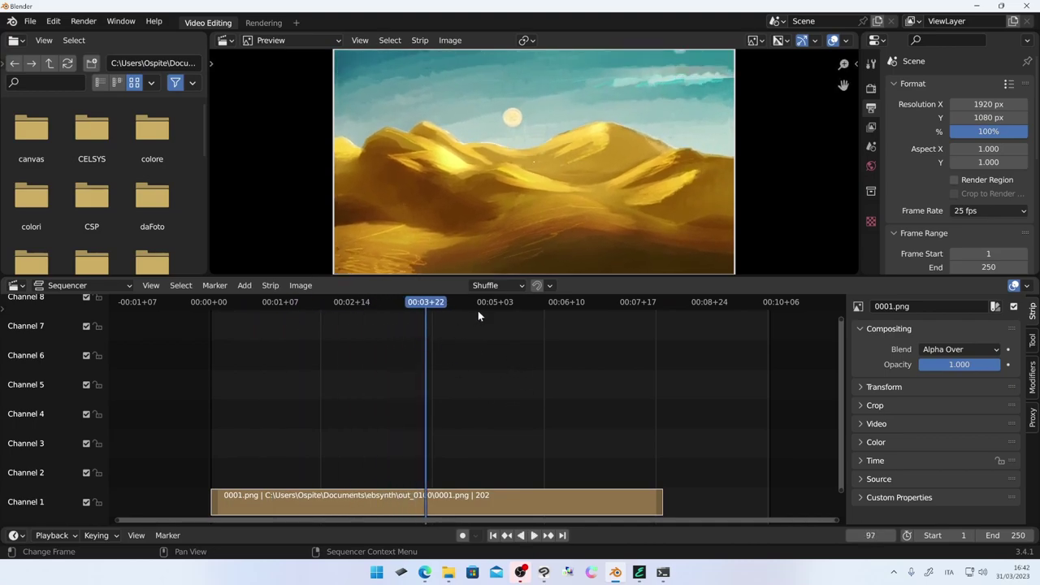
{"action": "scroll", "coordinate": [488, 307], "scroll_direction": "right", "scroll_amount": 2}
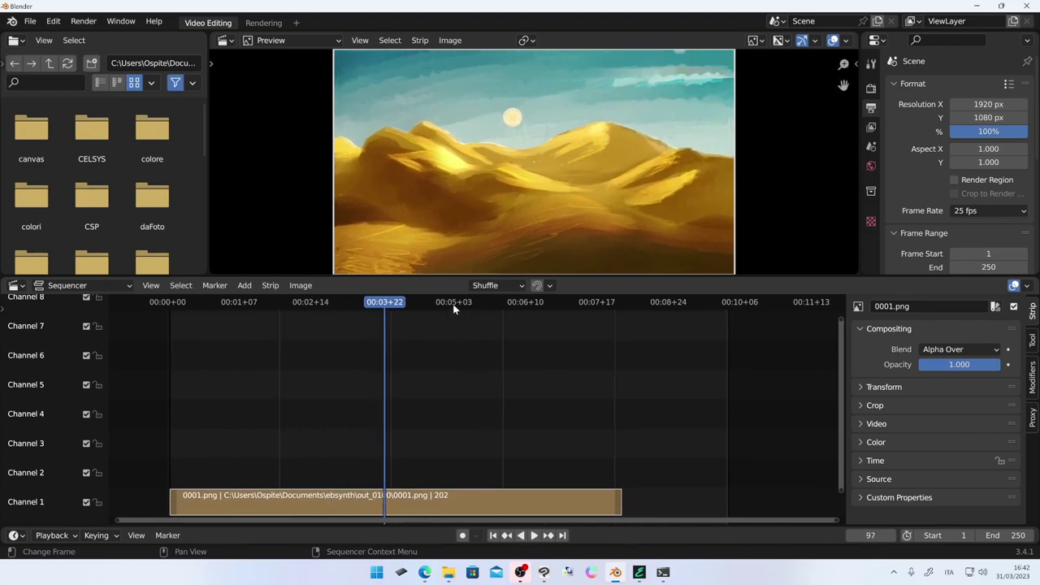
{"action": "key", "text": "ctrl+t"}
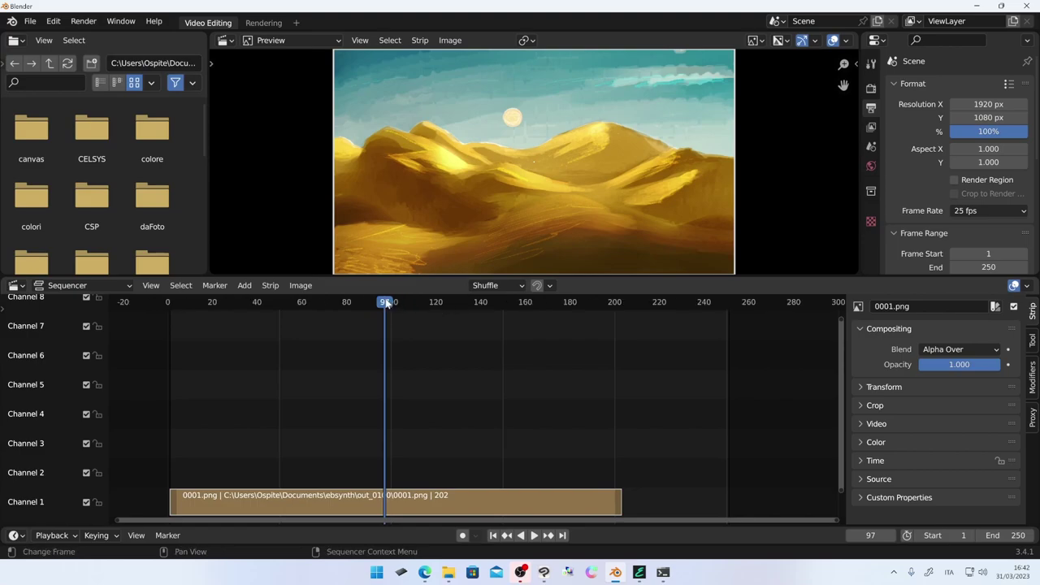
{"action": "key", "text": "space"}
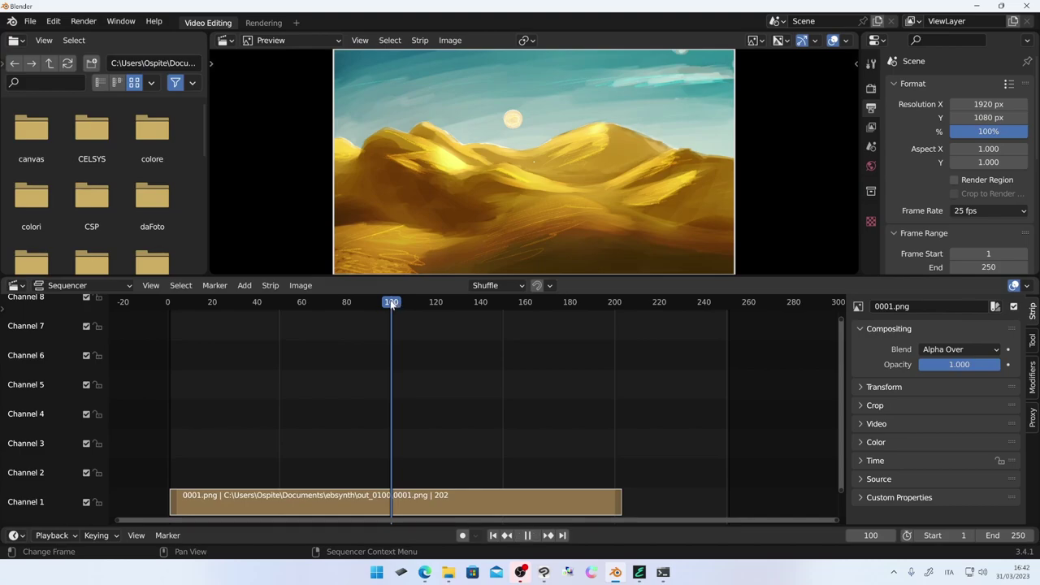
{"action": "mouse_move", "coordinate": [391, 302]}
{"action": "left_mouse_down"}
{"action": "mouse_move", "coordinate": [176, 318]}
{"action": "mouse_move", "coordinate": [590, 324]}
{"action": "mouse_move", "coordinate": [382, 354]}
{"action": "left_mouse_up"}
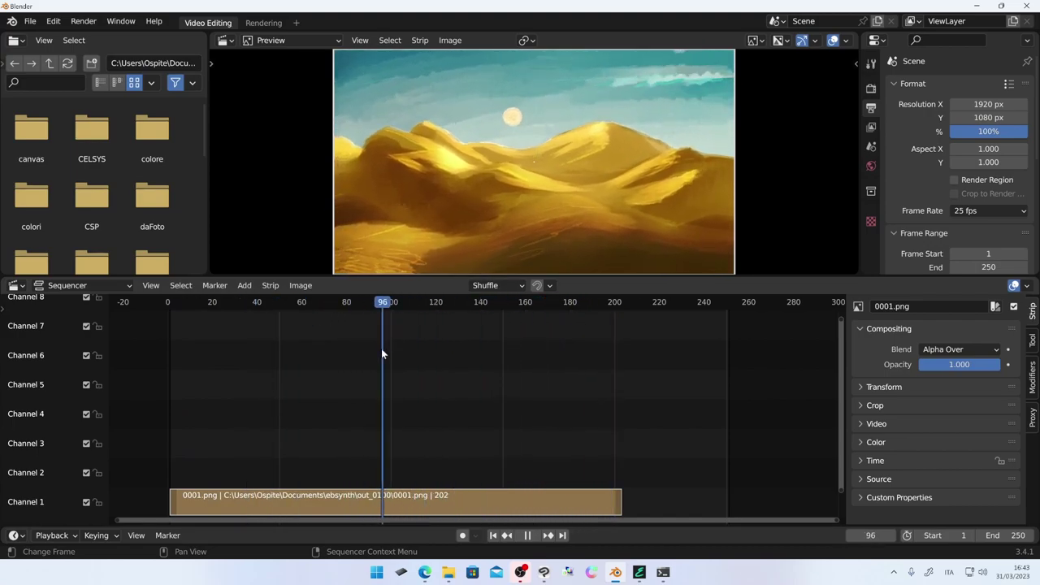
{"action": "scroll", "coordinate": [494, 390], "scroll_direction": "right", "scroll_amount": 3}
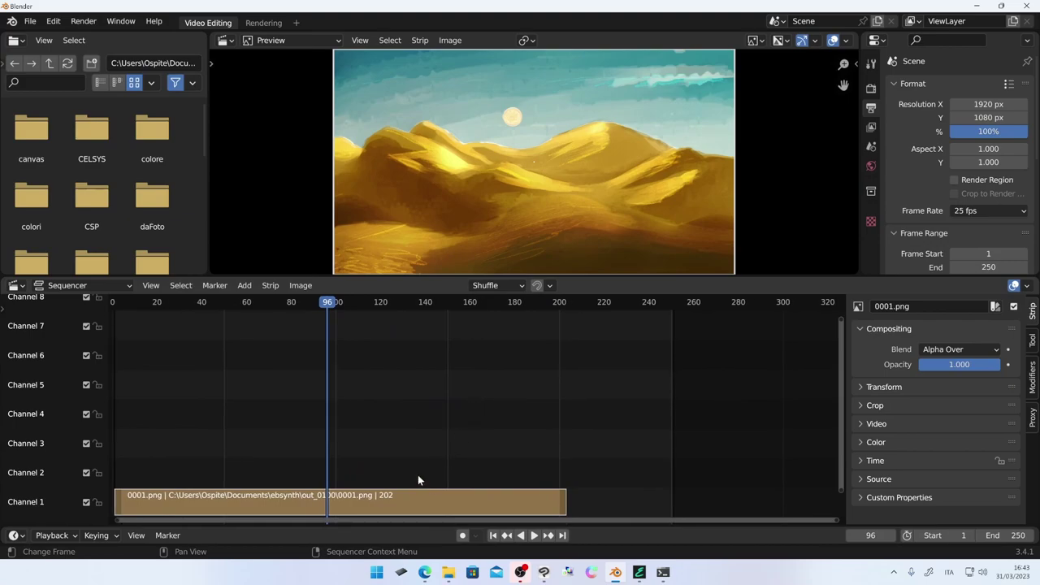
{"action": "left_click_drag", "start_coordinate": [328, 302], "coordinate": [336, 304]}
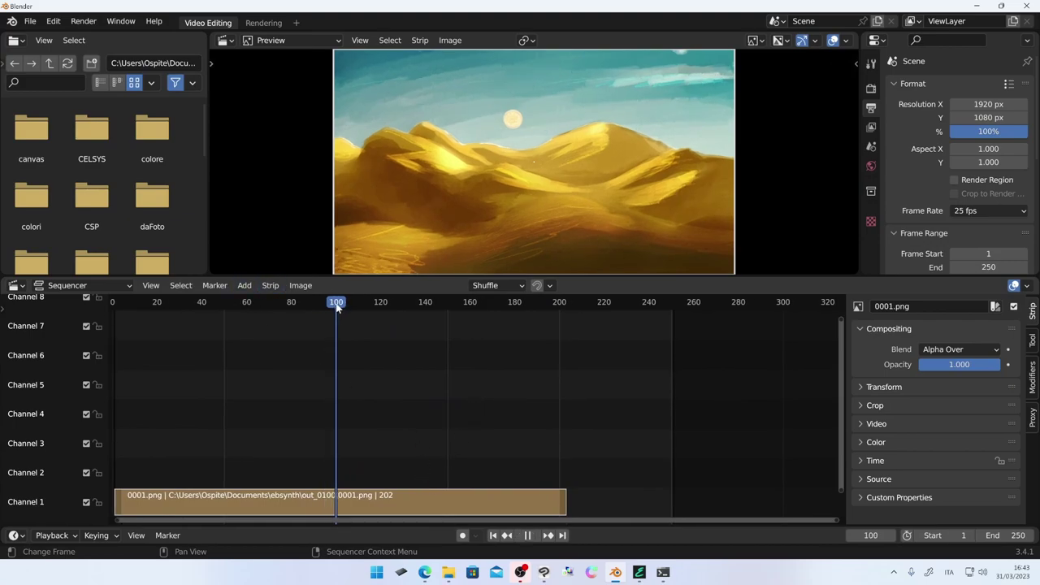
{"action": "key", "text": "alt+Tab"}
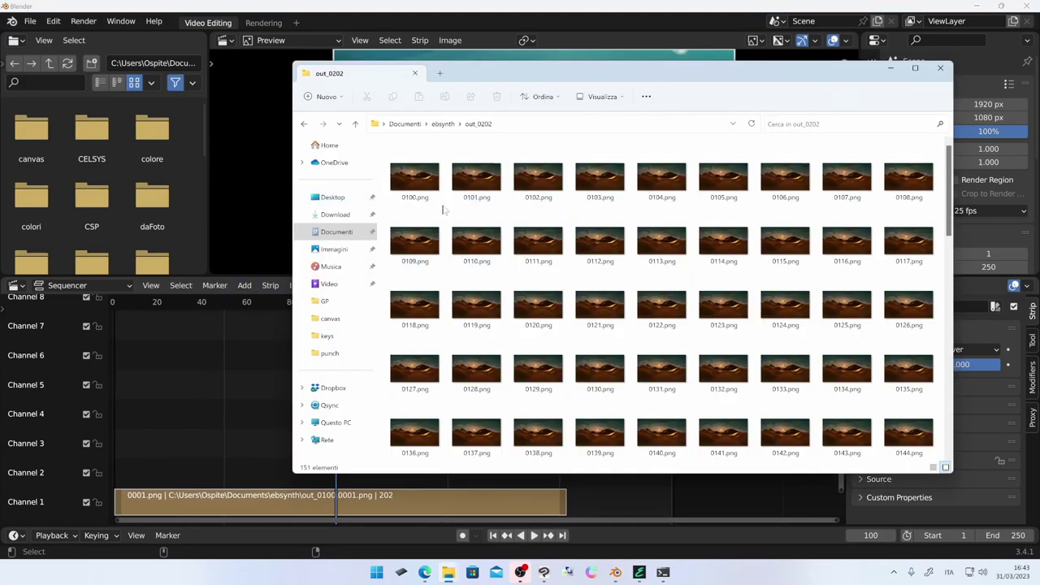
Step: Add all 151 out_0202 frames as a Channel 2 image strip at frame 100, then preview the overlap
{"action": "left_click", "coordinate": [523, 41]}
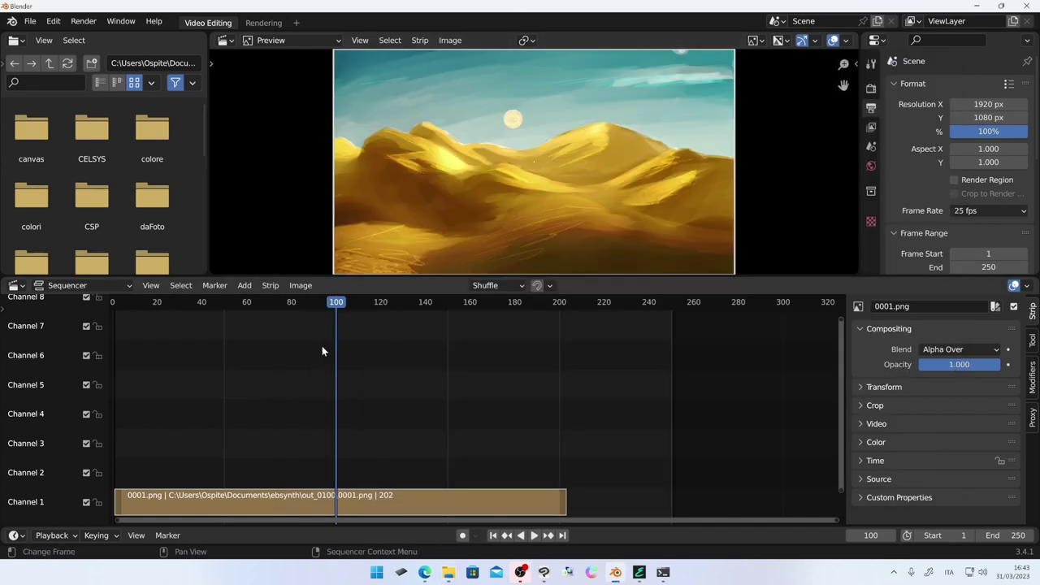
{"action": "key", "text": "shift+a"}
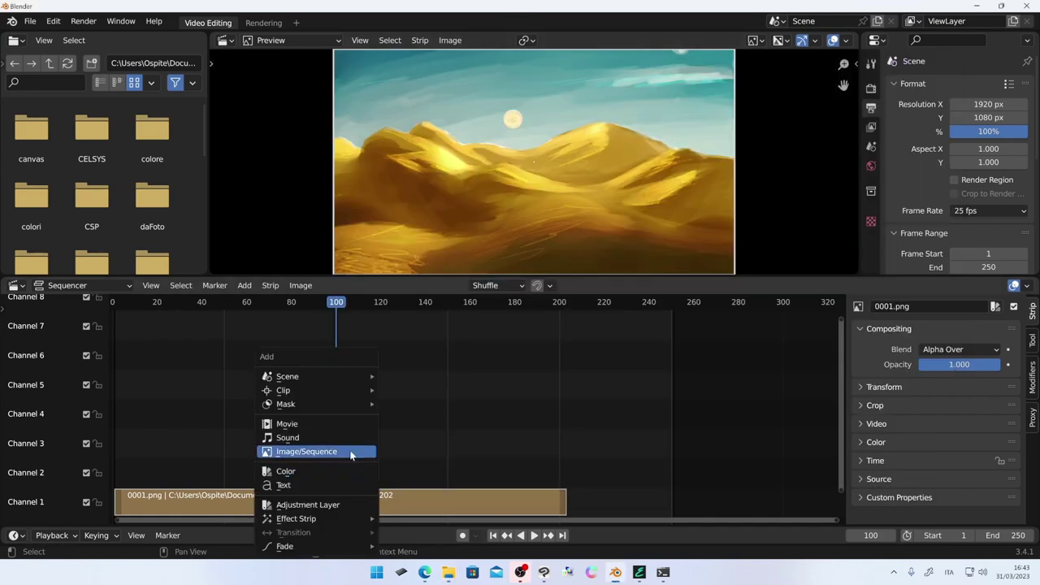
{"action": "left_click", "coordinate": [351, 452]}
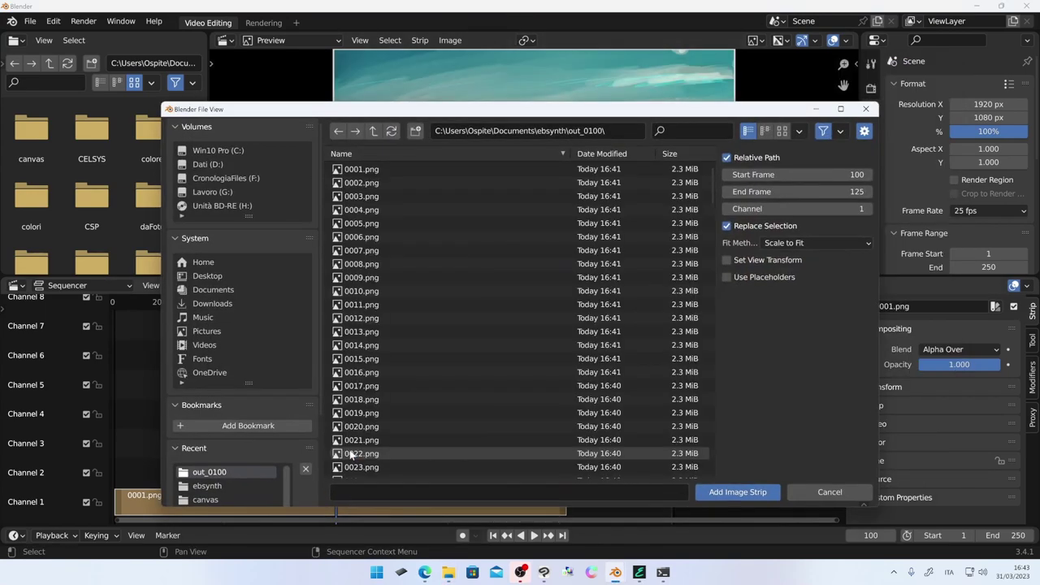
{"action": "left_click", "coordinate": [373, 133]}
{"action": "double_click", "coordinate": [392, 196]}
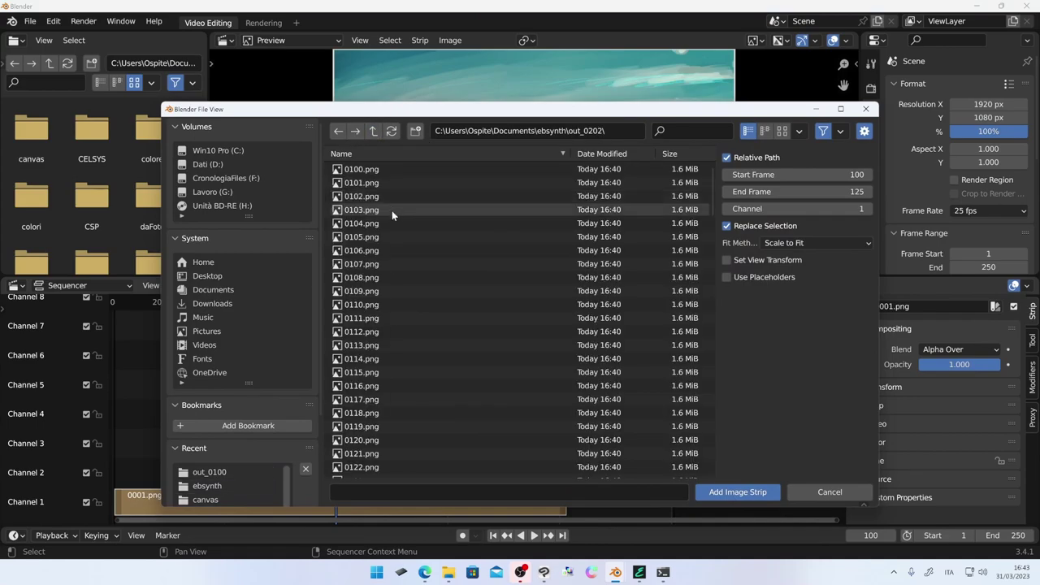
{"action": "key", "text": "a"}
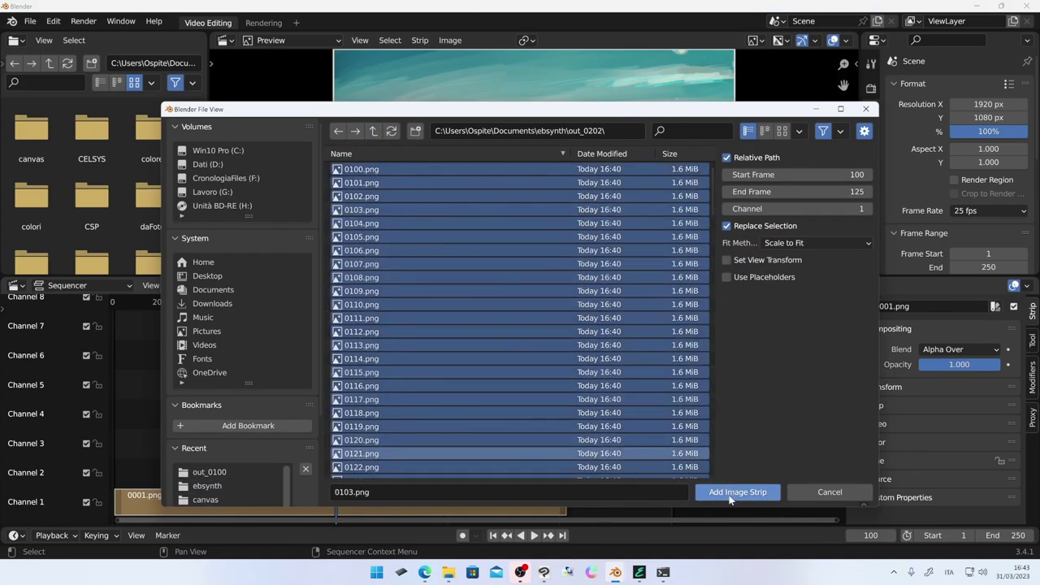
{"action": "left_click", "coordinate": [730, 496]}
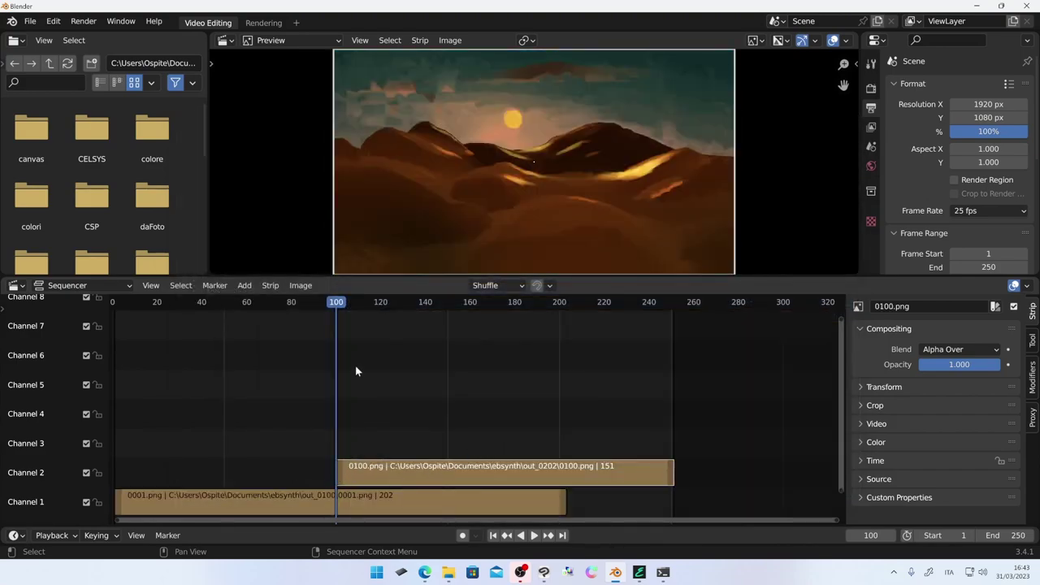
{"action": "key", "text": "space"}
{"action": "mouse_move", "coordinate": [332, 306]}
{"action": "left_mouse_down"}
{"action": "mouse_move", "coordinate": [319, 307]}
{"action": "mouse_move", "coordinate": [440, 303]}
{"action": "mouse_move", "coordinate": [485, 308]}
{"action": "mouse_move", "coordinate": [392, 307]}
{"action": "mouse_move", "coordinate": [567, 324]}
{"action": "left_mouse_up"}
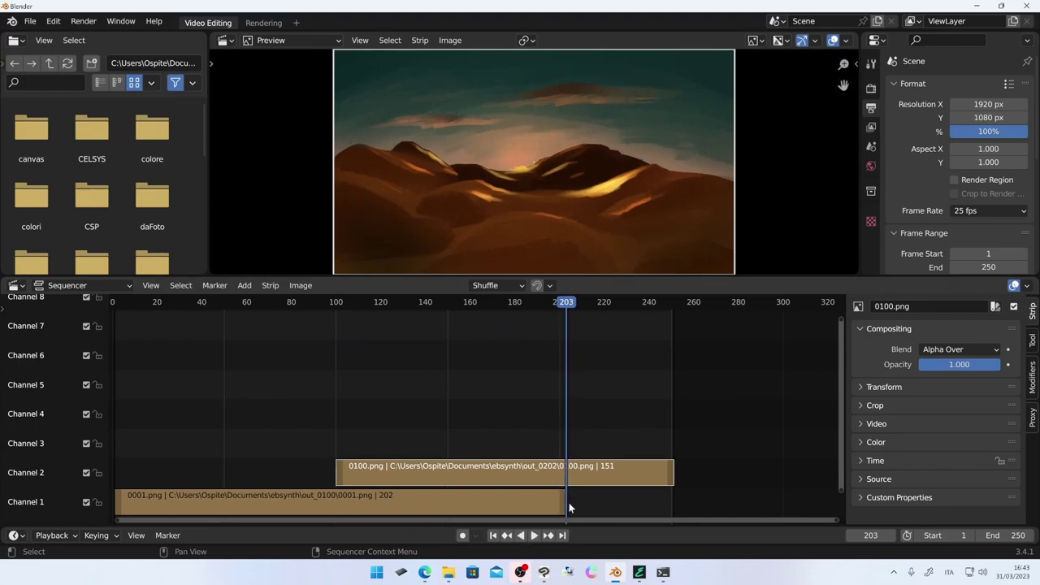
Step: Fade the Channel 2 strip in up to frame 203 and play the crossfade from frame 1
{"action": "right_click", "coordinate": [571, 479]}
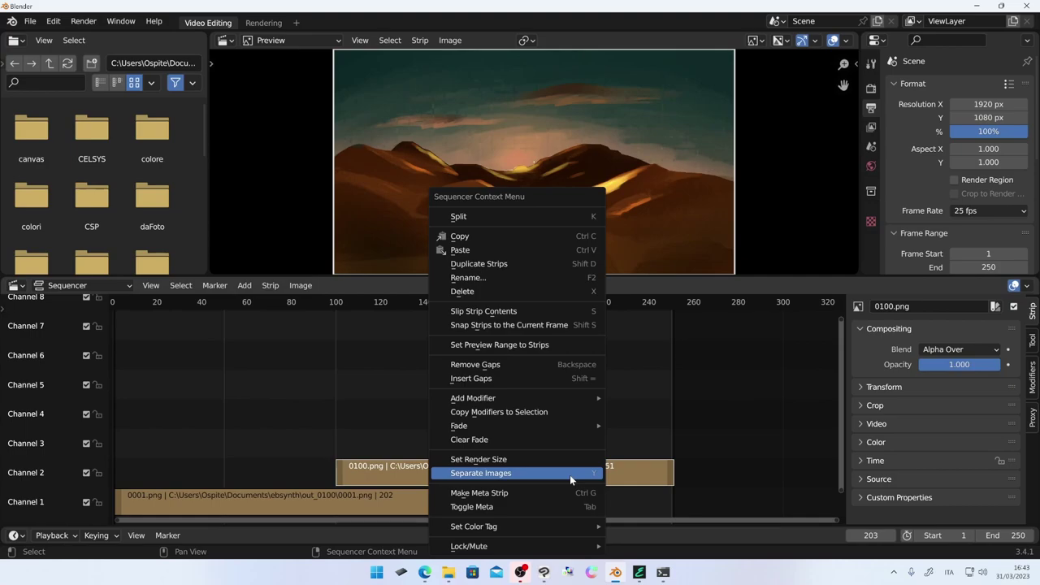
{"action": "mouse_move", "coordinate": [601, 428]}
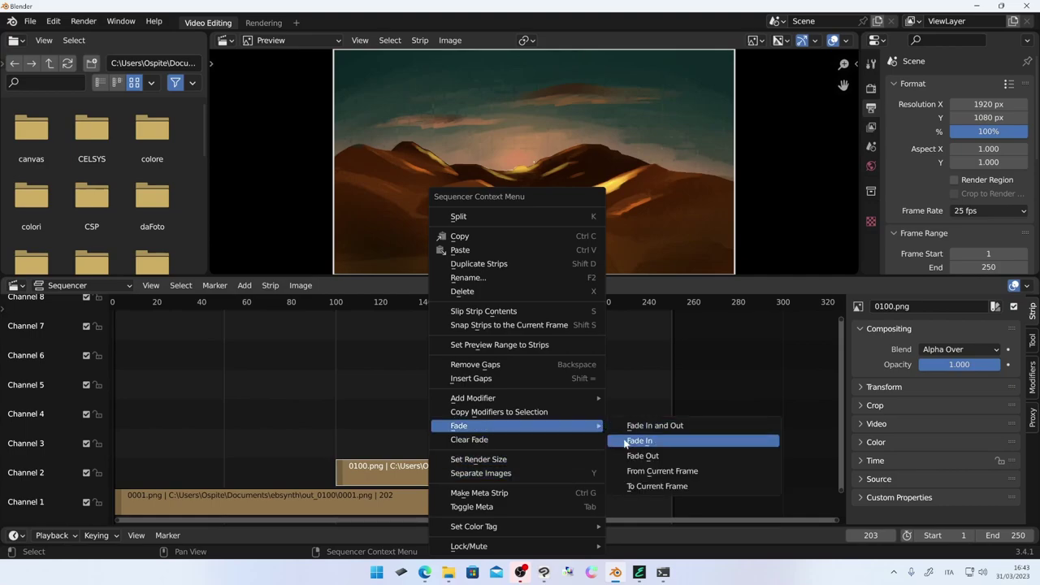
{"action": "left_click", "coordinate": [649, 489]}
{"action": "mouse_move", "coordinate": [567, 304]}
{"action": "left_mouse_down"}
{"action": "mouse_move", "coordinate": [434, 316]}
{"action": "mouse_move", "coordinate": [471, 319]}
{"action": "mouse_move", "coordinate": [343, 312]}
{"action": "mouse_move", "coordinate": [648, 332]}
{"action": "mouse_move", "coordinate": [434, 345]}
{"action": "mouse_move", "coordinate": [231, 335]}
{"action": "mouse_move", "coordinate": [513, 339]}
{"action": "mouse_move", "coordinate": [273, 356]}
{"action": "left_mouse_up"}
{"action": "key", "text": "shift+Left"}
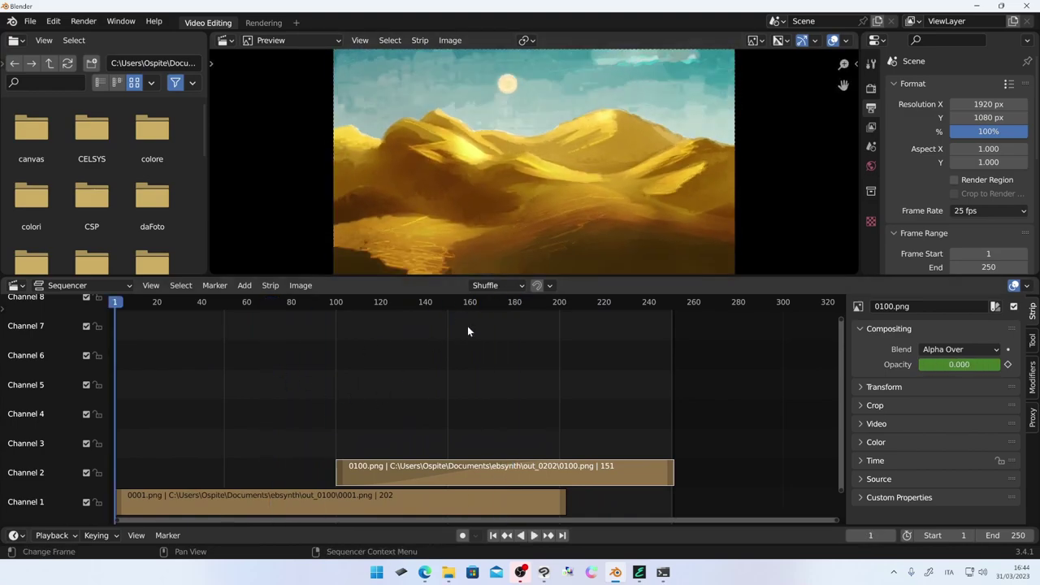
{"action": "key", "text": "space"}
{"action": "mouse_move", "coordinate": [121, 303]}
{"action": "left_mouse_down"}
{"action": "mouse_move", "coordinate": [201, 318]}
{"action": "mouse_move", "coordinate": [612, 331]}
{"action": "mouse_move", "coordinate": [191, 334]}
{"action": "left_mouse_up"}
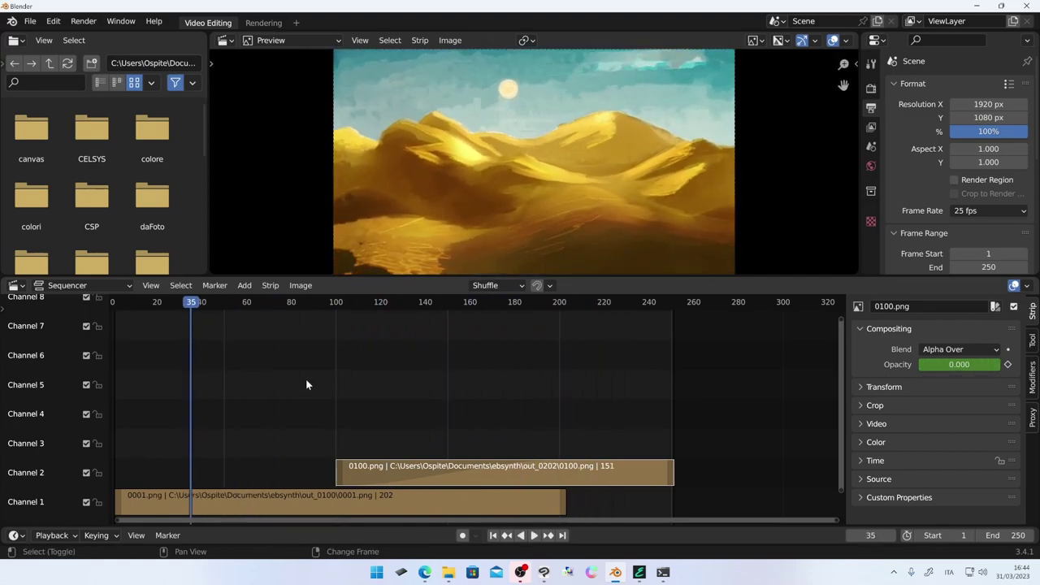
{"action": "key", "text": "shift+Left"}
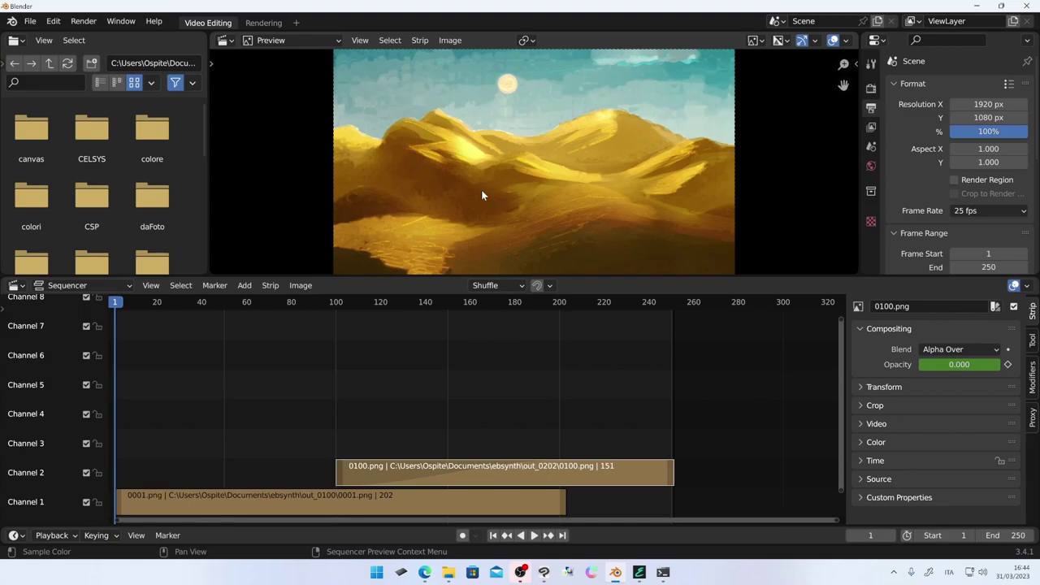
Step: Copy 0001.png from out_0100 into the keys folder and open it in Clip Studio Paint
{"action": "key", "text": "alt+Tab"}
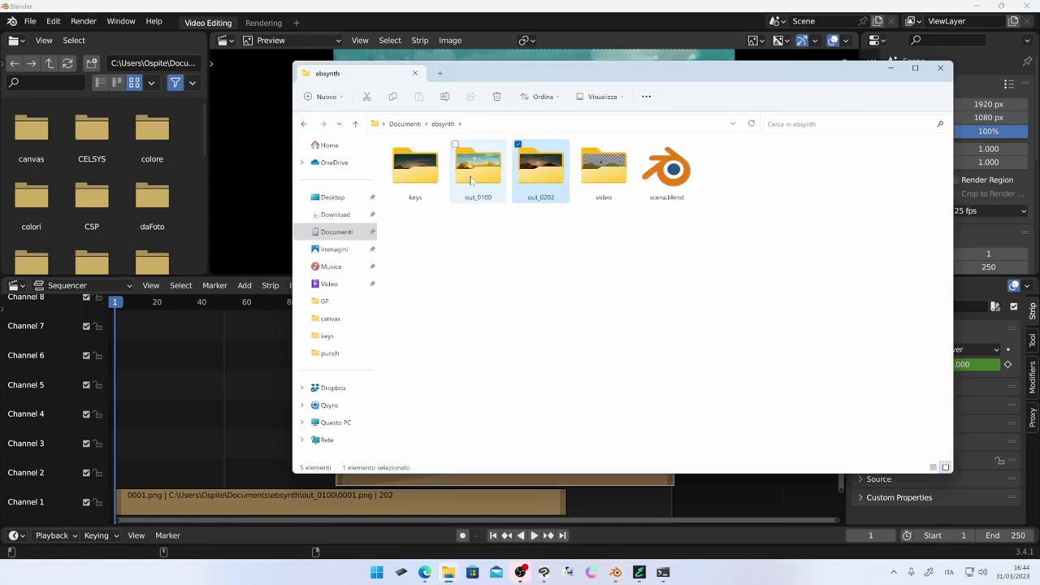
{"action": "double_click", "coordinate": [471, 181]}
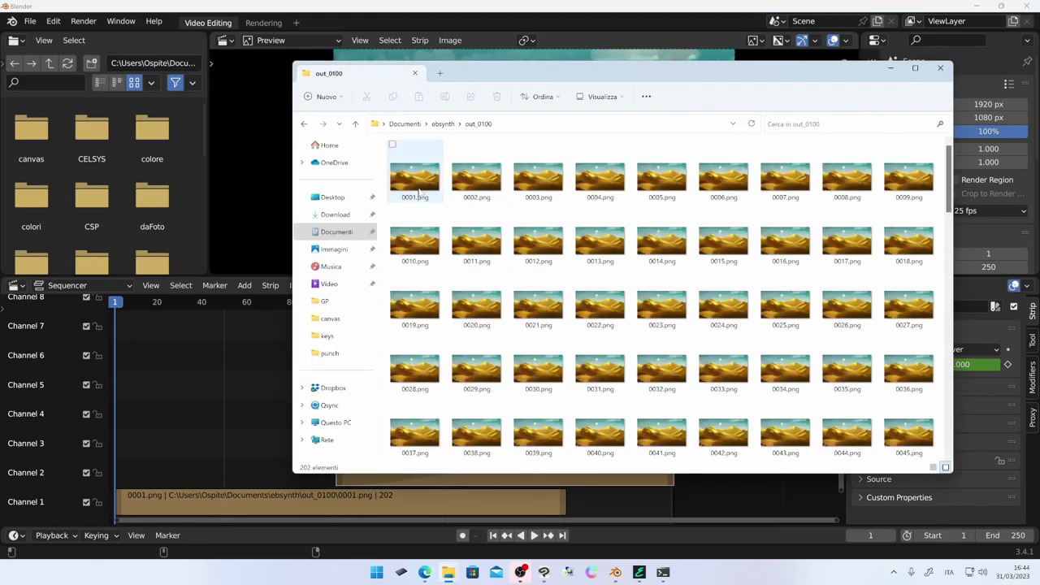
{"action": "left_click", "coordinate": [419, 191]}
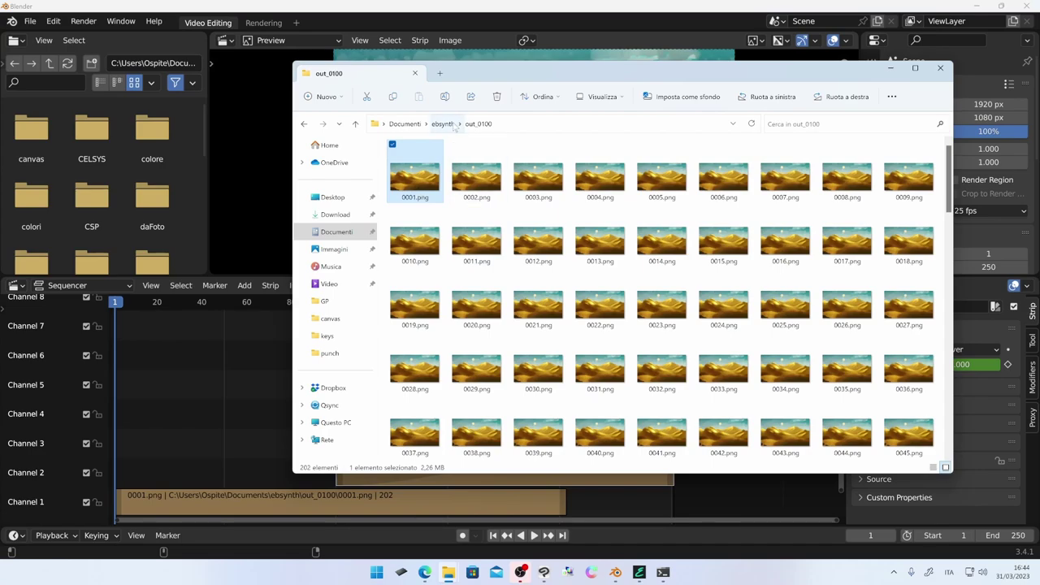
{"action": "left_click", "coordinate": [443, 124]}
{"action": "double_click", "coordinate": [414, 174]}
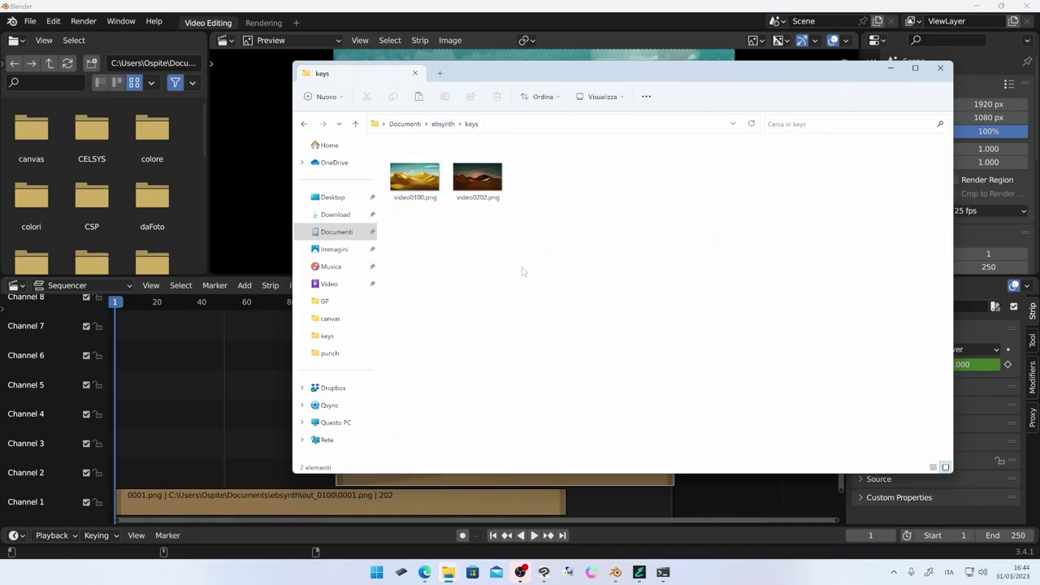
{"action": "key", "text": "ctrl+v"}
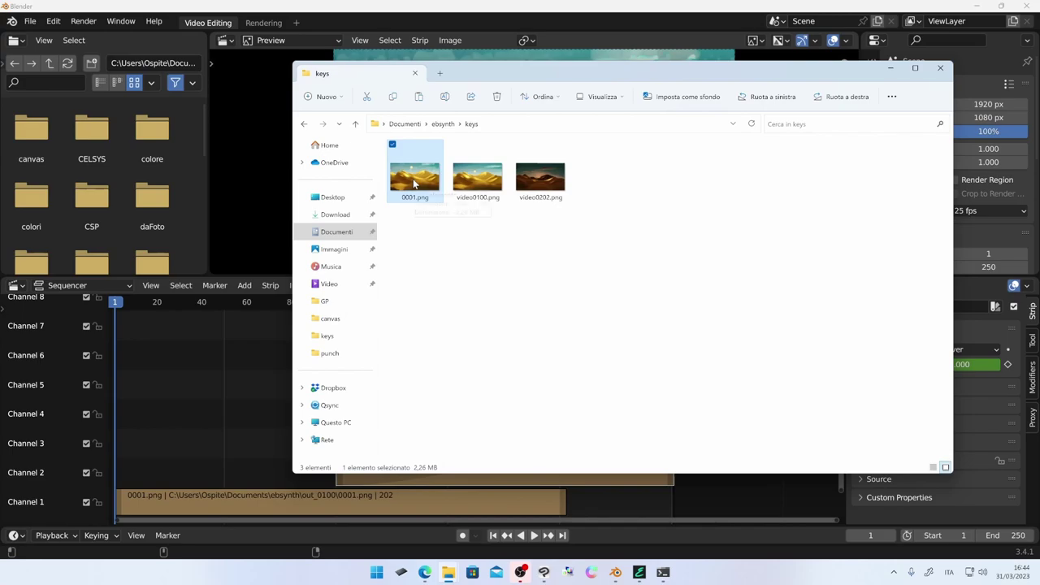
{"action": "double_click", "coordinate": [414, 180]}
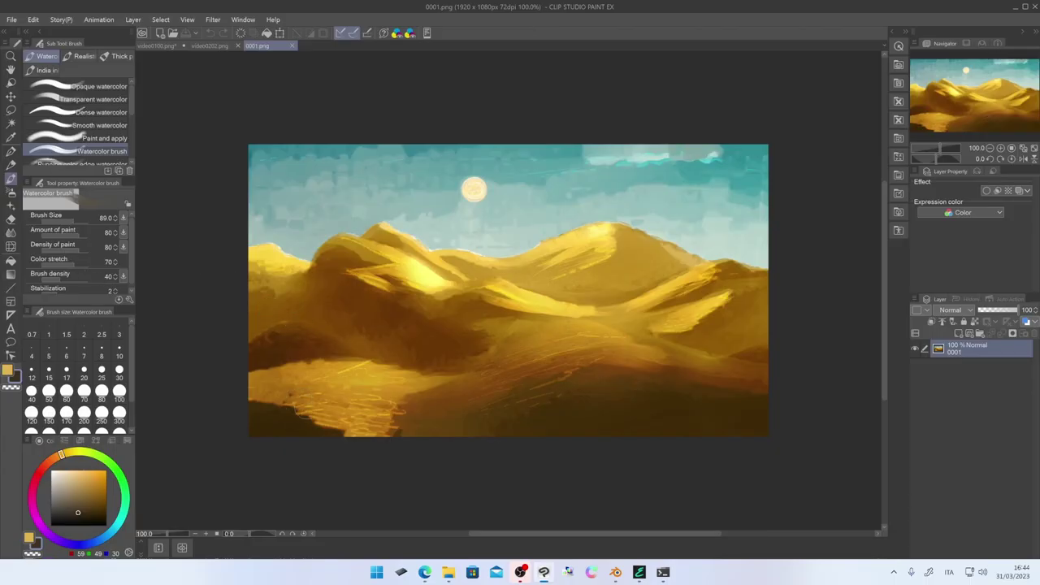
Step: Paint over the bright lower-left reflection scribbles in 0001.png, then return to the keys folder
{"action": "mouse_move", "coordinate": [242, 406]}
{"action": "left_mouse_down"}
{"action": "mouse_move", "coordinate": [374, 435]}
{"action": "mouse_move", "coordinate": [273, 406]}
{"action": "left_mouse_up"}
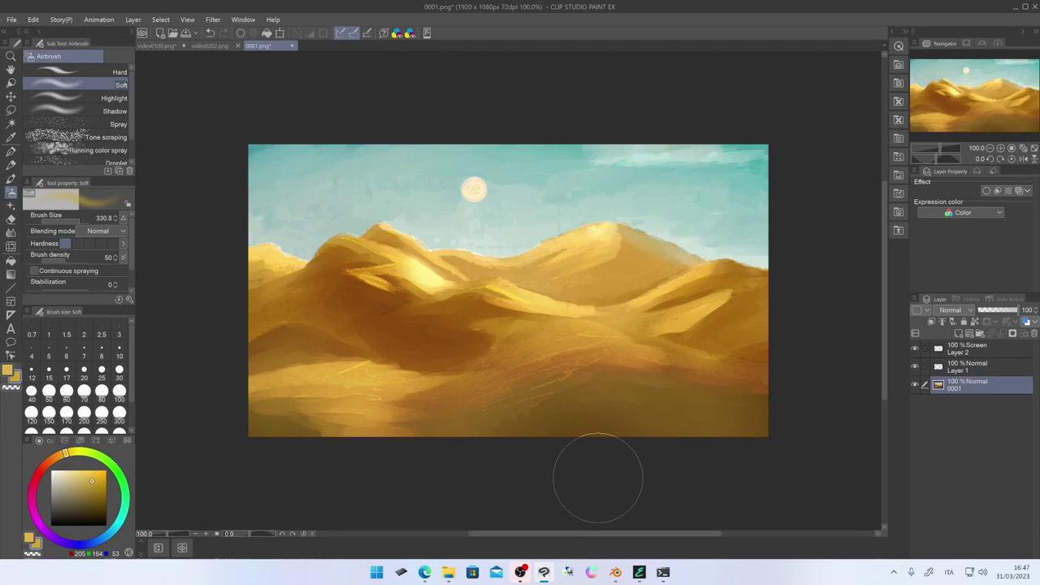
{"action": "key", "text": "alt+Tab"}
{"action": "key", "text": "F2"}
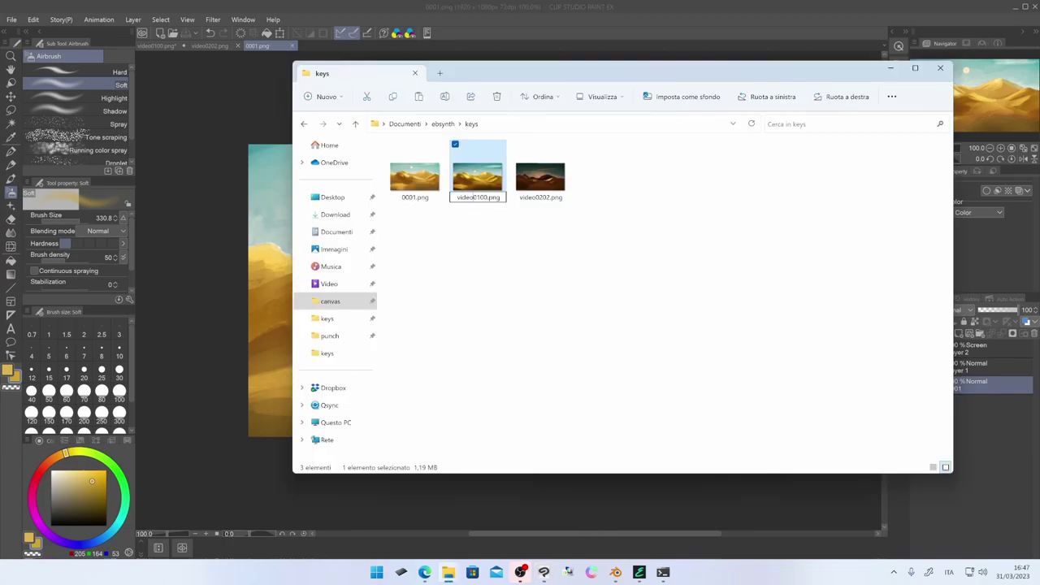
Step: Rename 0001.png to video0001.png in the keys folder and bring EbSynth forward
{"action": "left_click", "coordinate": [414, 188]}
{"action": "key", "text": "F2"}
{"action": "key", "text": "Home"}
{"action": "type", "text": "video"}
{"action": "key", "text": "Return"}
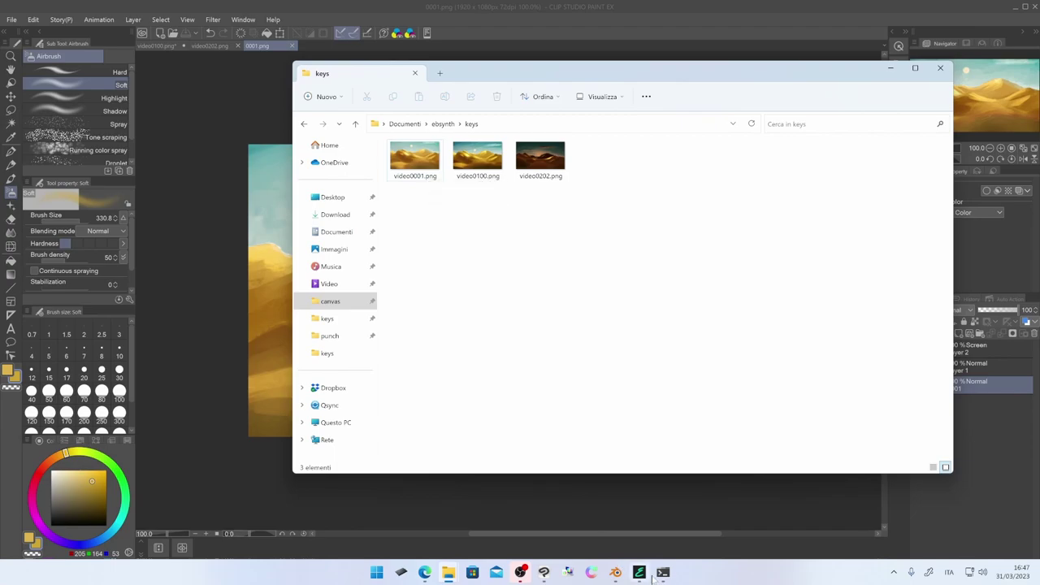
{"action": "mouse_move", "coordinate": [663, 572]}
{"action": "left_click", "coordinate": [639, 572]}
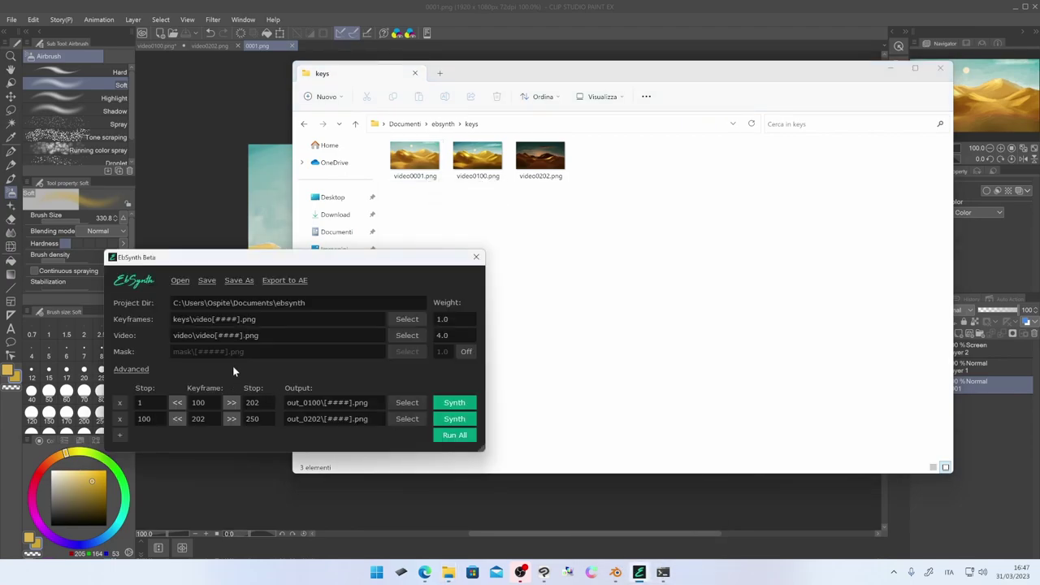
Step: Add a third keyframe row covering frames 1–100 from keyframe 1, then open the ebsynth folder
{"action": "left_click", "coordinate": [120, 439]}
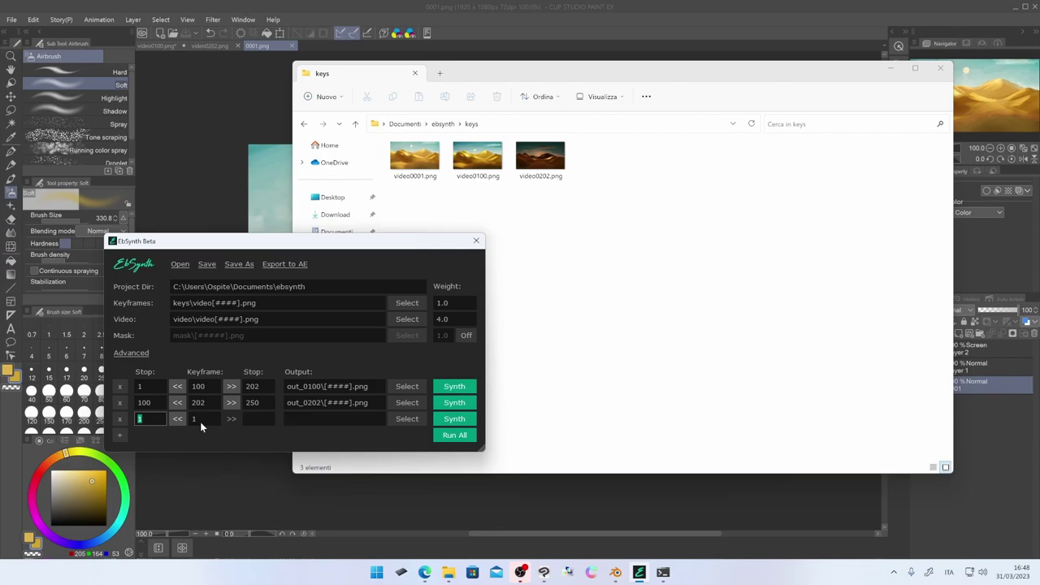
{"action": "left_click", "coordinate": [249, 420]}
{"action": "type", "text": "00"}
{"action": "left_click", "coordinate": [307, 418]}
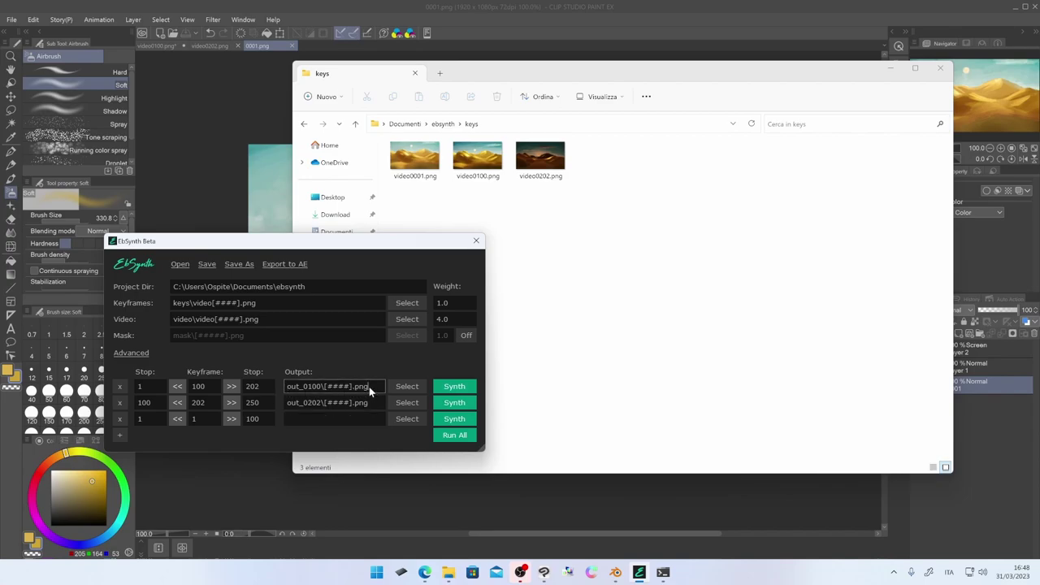
{"action": "left_click", "coordinate": [443, 124]}
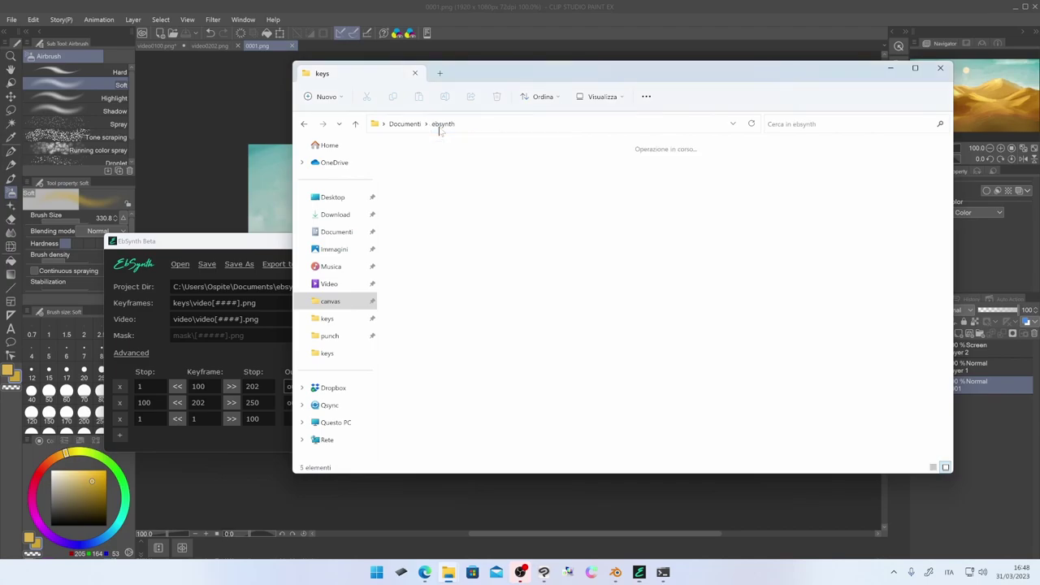
{"action": "right_click", "coordinate": [696, 355]}
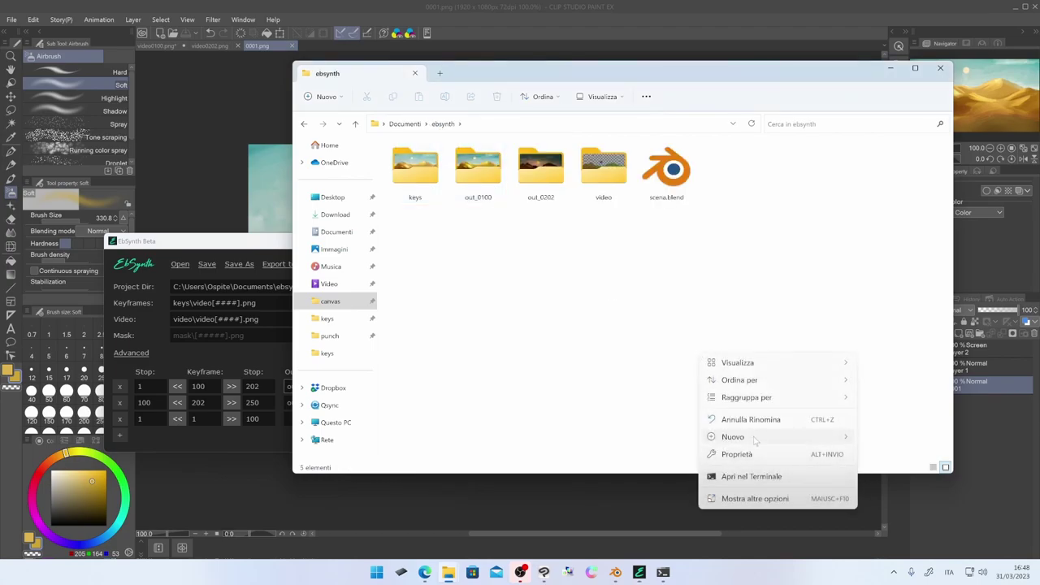
Step: Make a new folder named out_0001 in ebsynth, beside out_0100 and out_0202
{"action": "mouse_move", "coordinate": [755, 440]}
{"action": "left_click", "coordinate": [921, 297]}
{"action": "type", "text": "out_0001"}
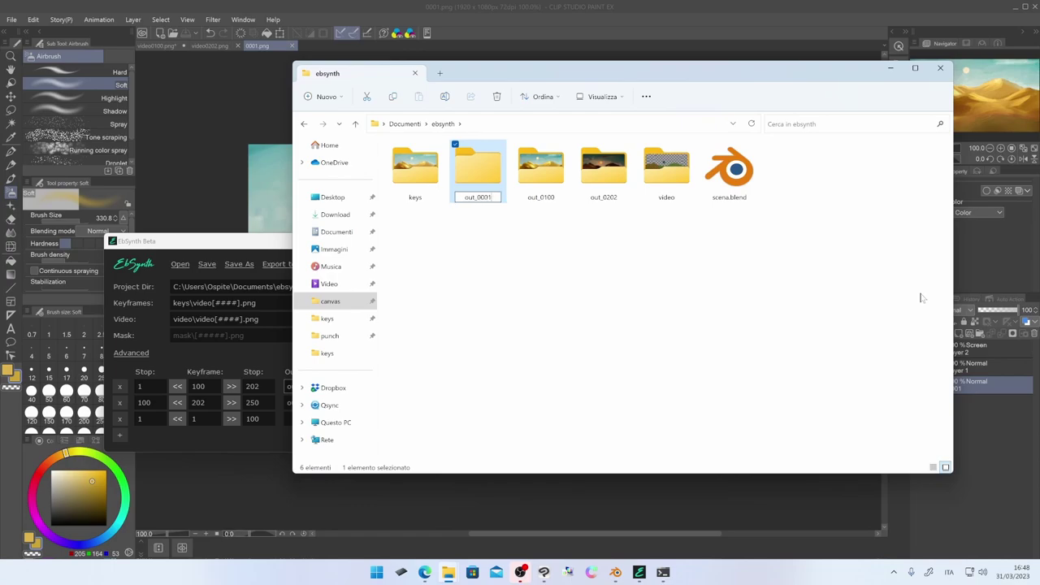
Step: Set the third row's output to the out_0001 folder and synthesize that row
{"action": "left_click", "coordinate": [247, 437]}
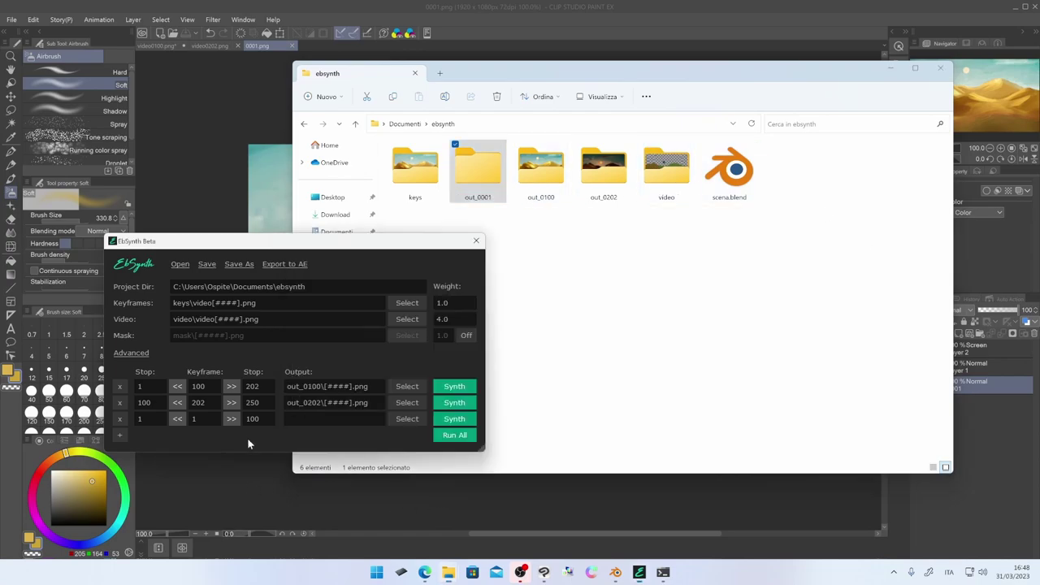
{"action": "left_click", "coordinate": [414, 419]}
{"action": "double_click", "coordinate": [180, 111]}
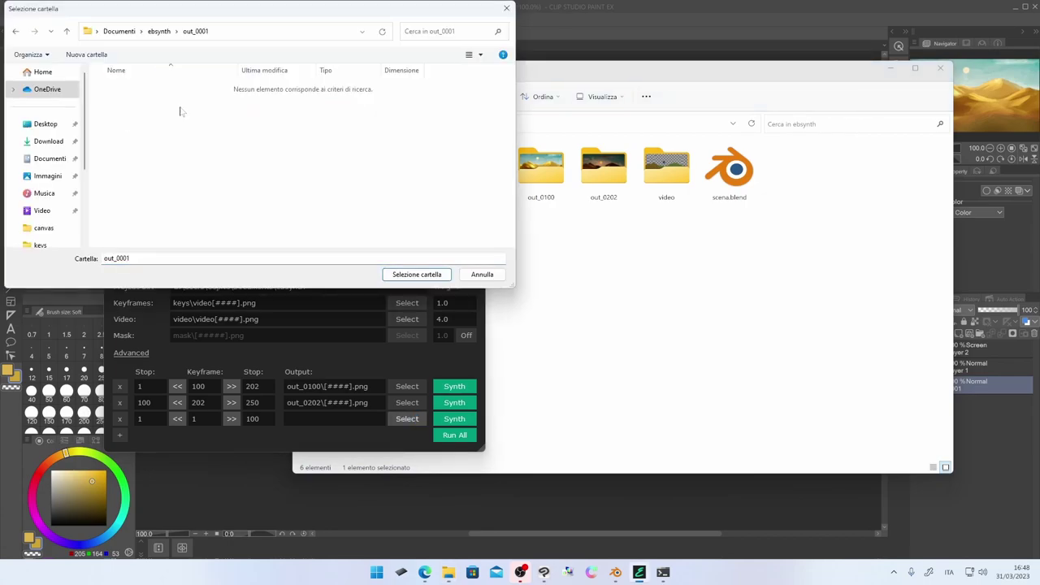
{"action": "left_click", "coordinate": [417, 276]}
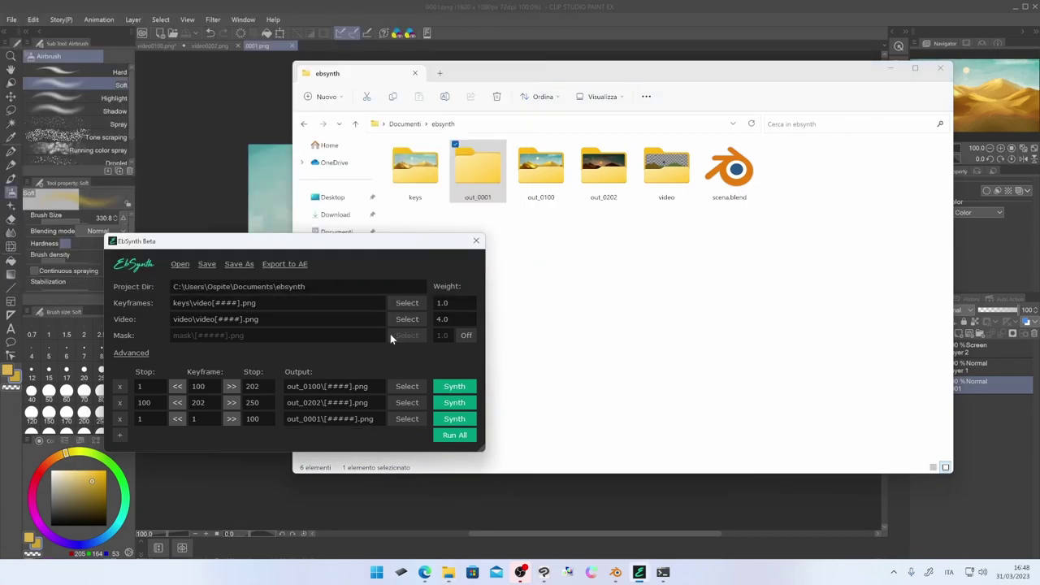
{"action": "left_click", "coordinate": [351, 418]}
{"action": "left_click", "coordinate": [453, 419]}
Step: Open out_0001 and scroll through its 100 stylized desert PNG frames
{"action": "left_click", "coordinate": [471, 171]}
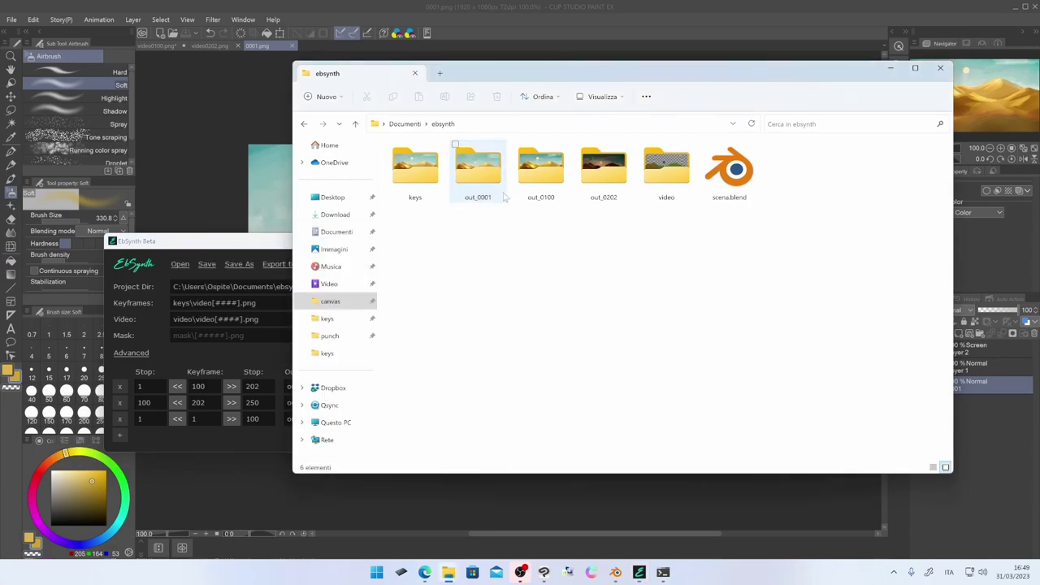
{"action": "double_click", "coordinate": [471, 172]}
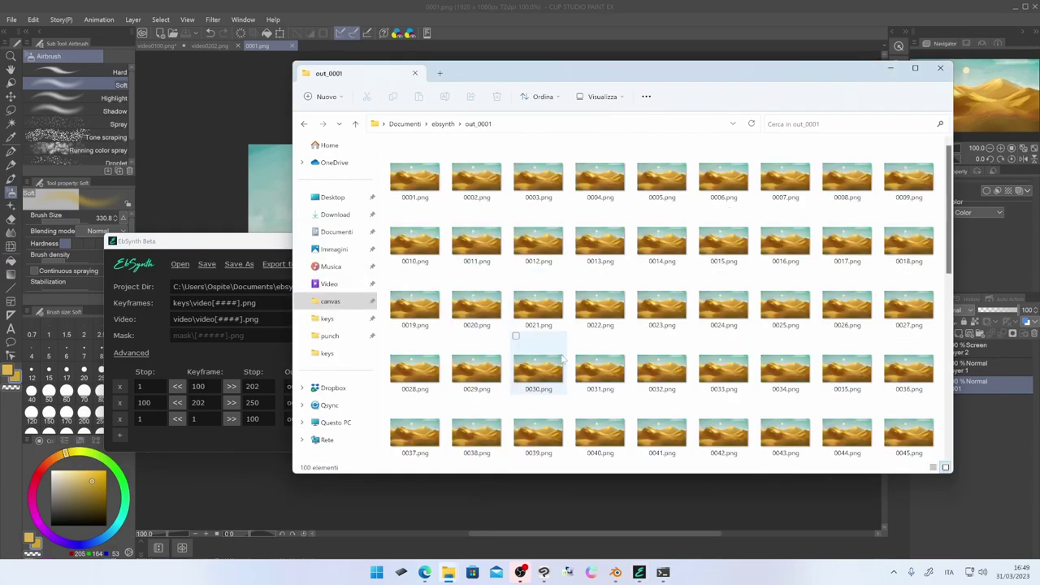
{"action": "scroll", "coordinate": [562, 363], "scroll_direction": "down", "scroll_amount": 8}
{"action": "scroll", "coordinate": [562, 363], "scroll_direction": "up", "scroll_amount": 10}
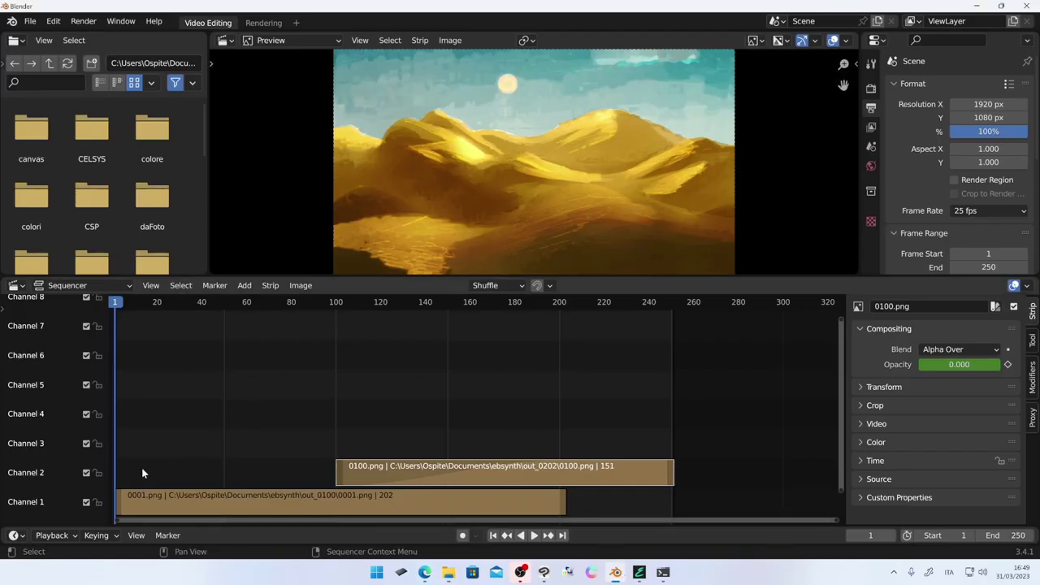
Step: Add all out_0001 frames as an image sequence strip on channel 3 at frame 1
{"action": "left_click", "coordinate": [129, 444]}
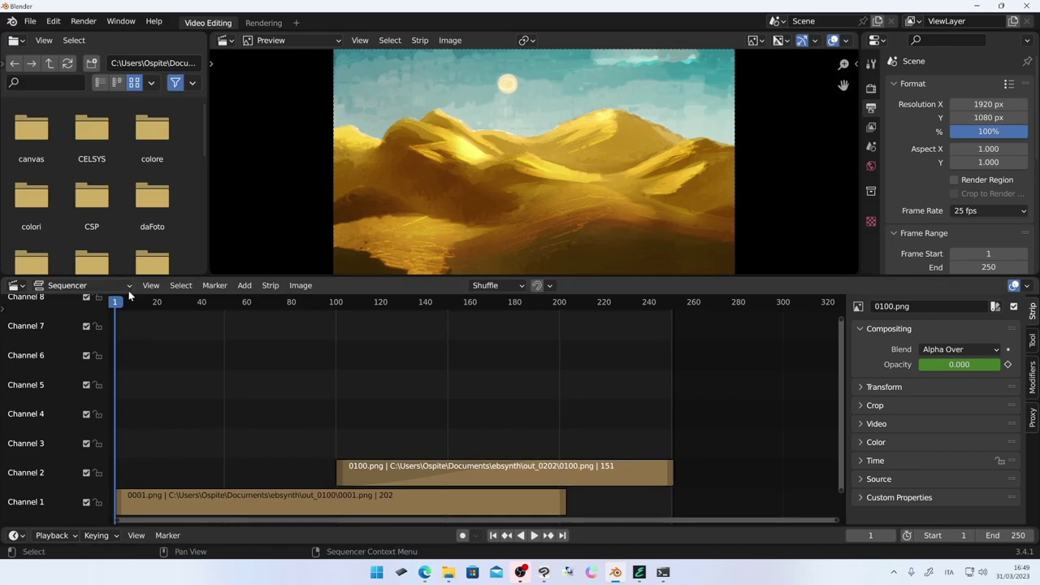
{"action": "left_click_drag", "start_coordinate": [143, 477], "coordinate": [225, 475]}
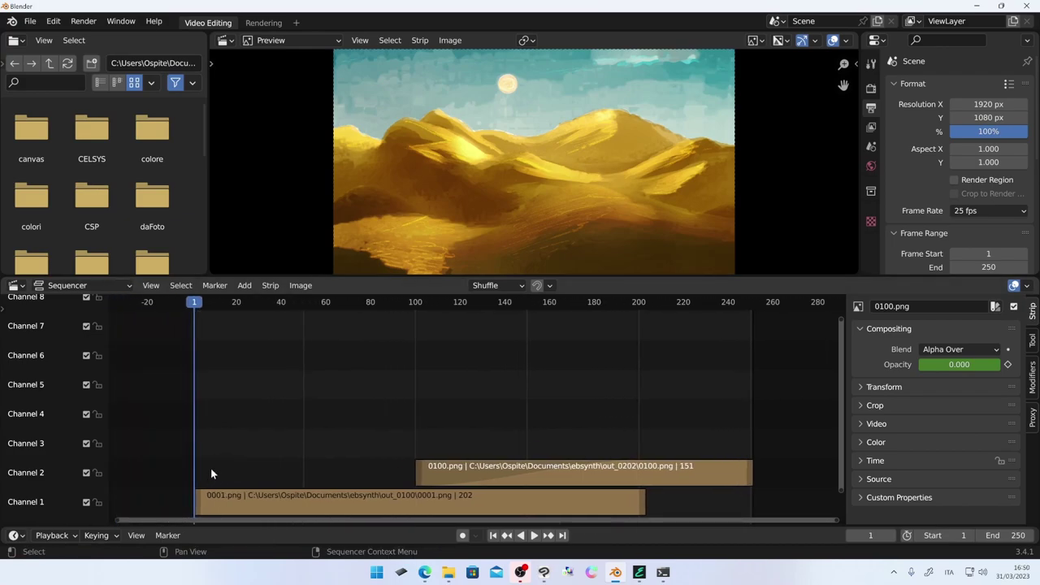
{"action": "key", "text": "shift+a"}
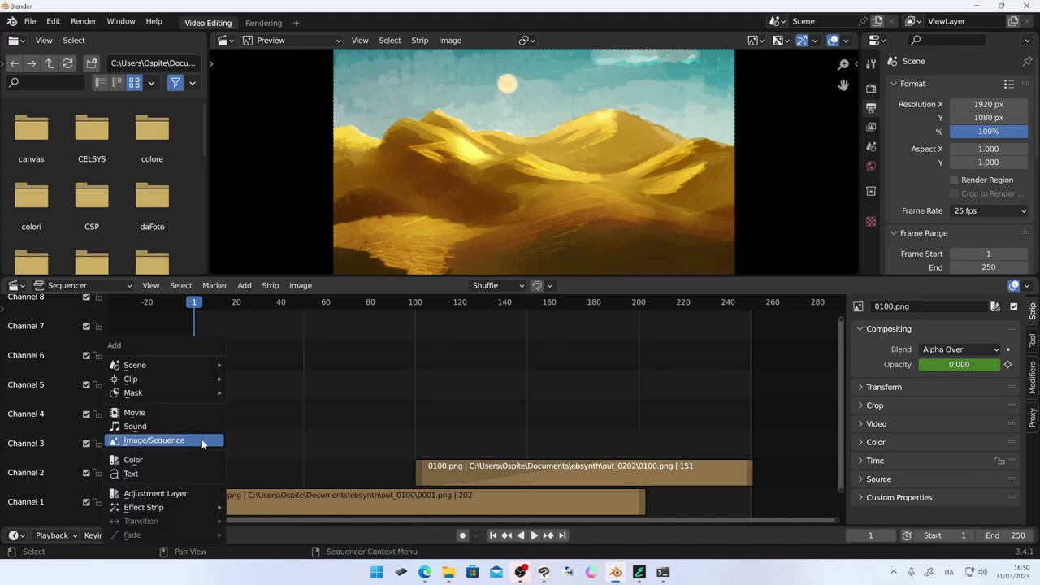
{"action": "left_click", "coordinate": [200, 439]}
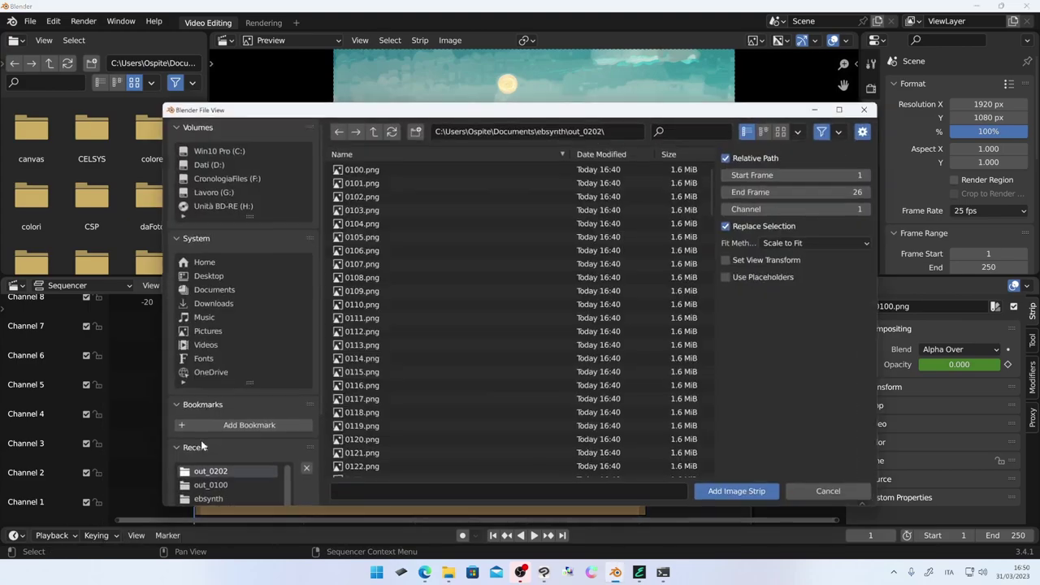
{"action": "left_click", "coordinate": [372, 135]}
{"action": "double_click", "coordinate": [358, 184]}
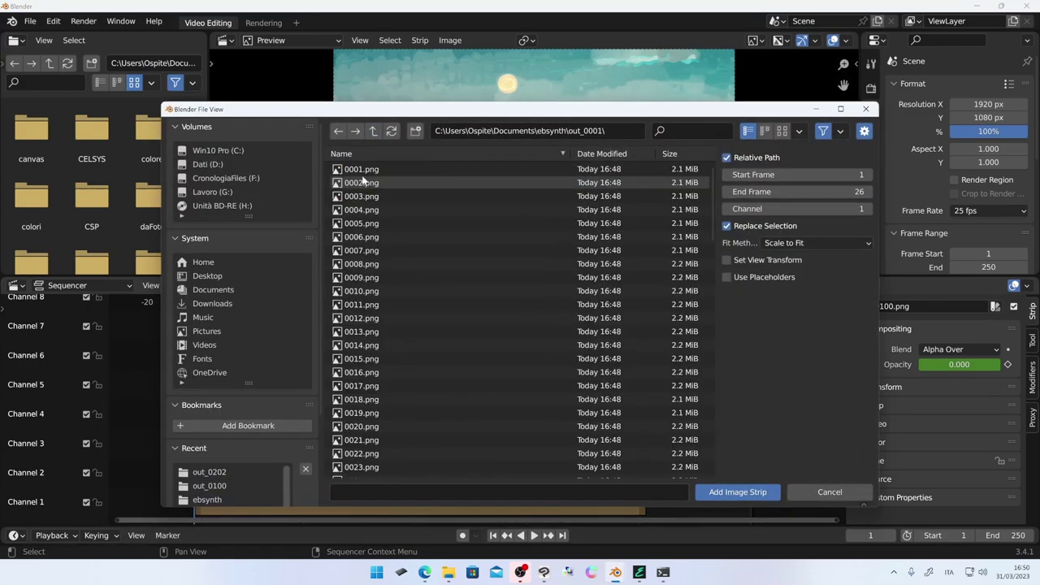
{"action": "left_click", "coordinate": [363, 182]}
{"action": "key", "text": "a"}
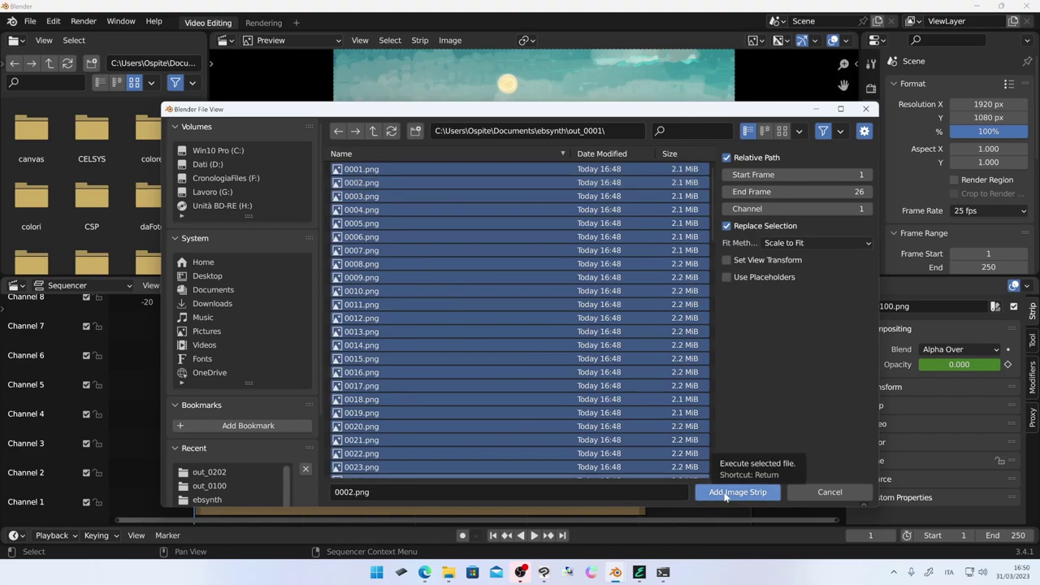
{"action": "left_click", "coordinate": [735, 492]}
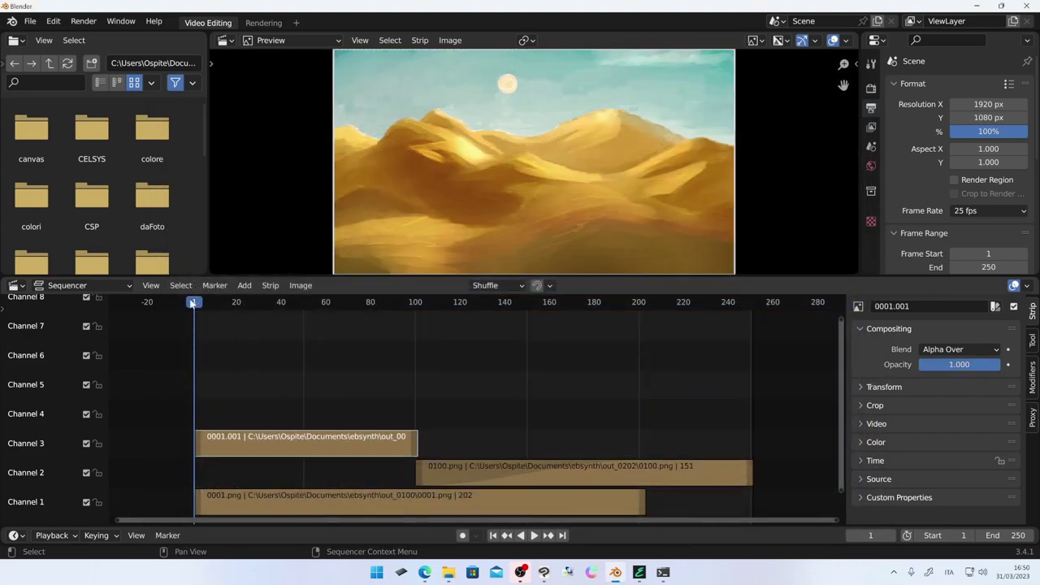
{"action": "left_click_drag", "start_coordinate": [198, 304], "coordinate": [220, 303]}
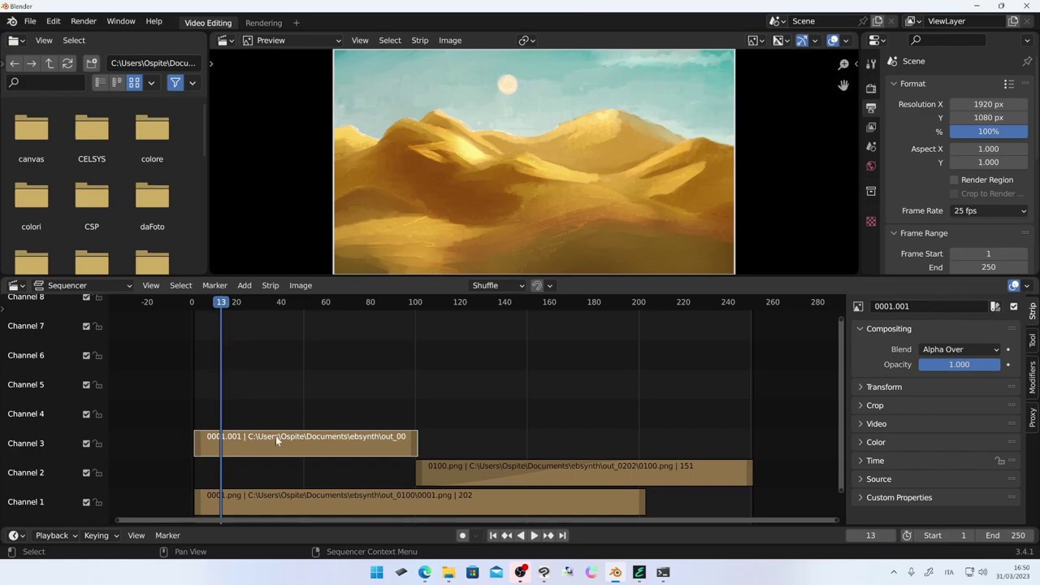
{"action": "key", "text": "h"}
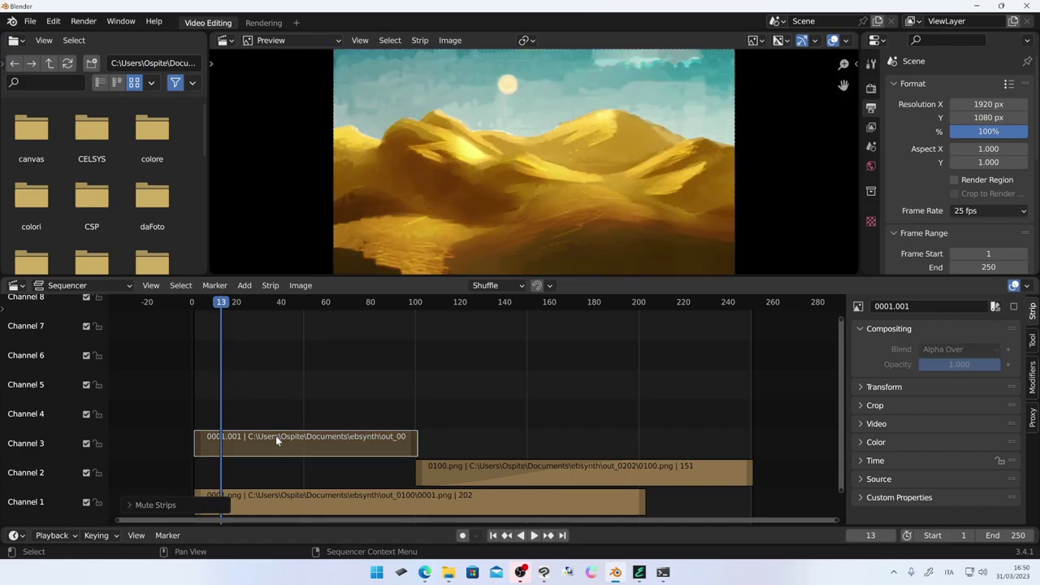
{"action": "key", "text": "space"}
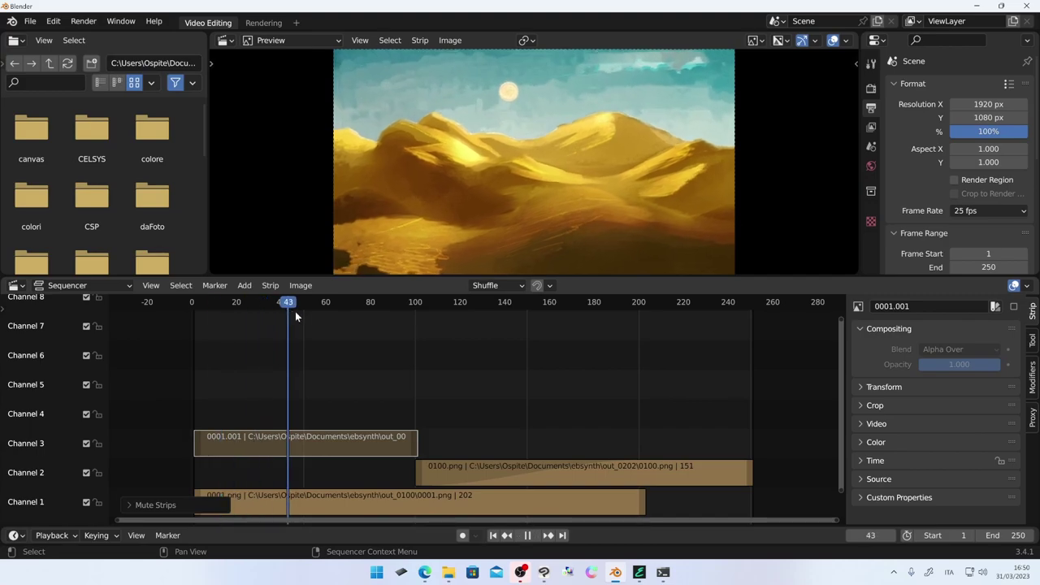
{"action": "left_click_drag", "start_coordinate": [295, 315], "coordinate": [353, 326]}
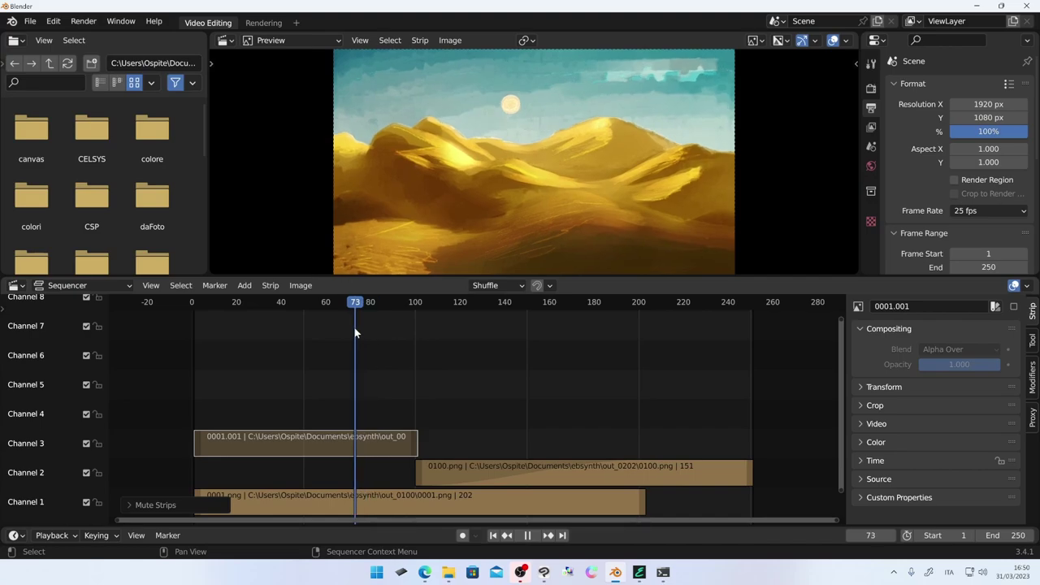
{"action": "key", "text": "space"}
{"action": "key", "text": "space"}
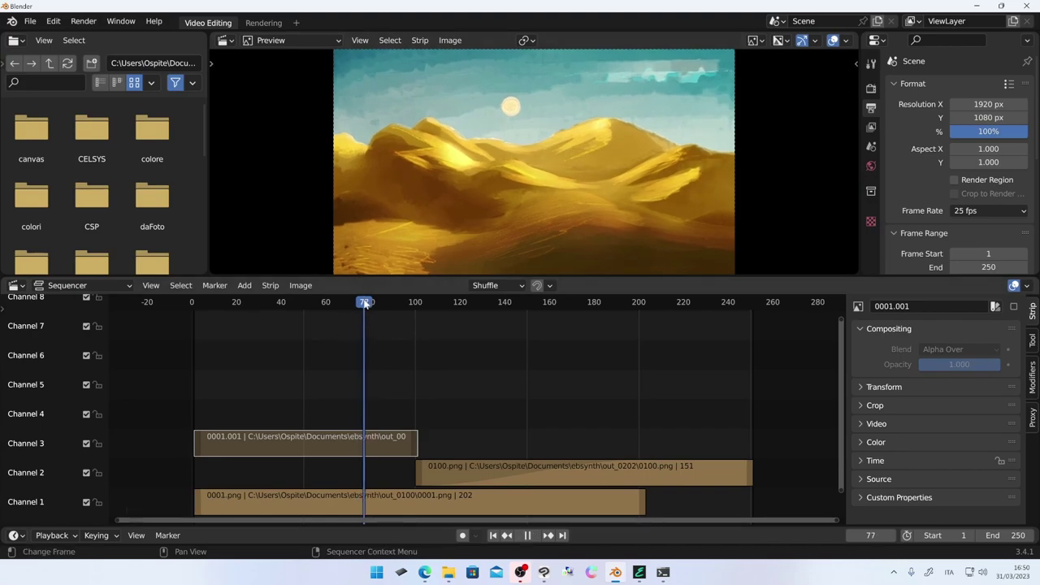
{"action": "mouse_move", "coordinate": [357, 302]}
{"action": "left_mouse_down"}
{"action": "mouse_move", "coordinate": [250, 315]}
{"action": "mouse_move", "coordinate": [416, 319]}
{"action": "mouse_move", "coordinate": [366, 328]}
{"action": "left_mouse_up"}
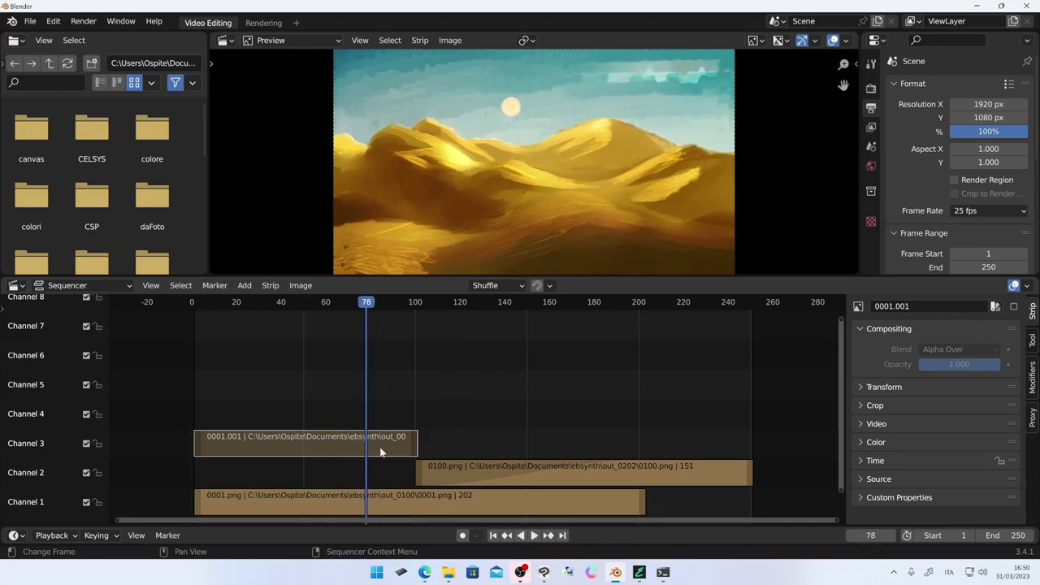
Step: Unmute the channel 3 strip and add Fade To and Fade From Current Frame
{"action": "key", "text": "alt+h"}
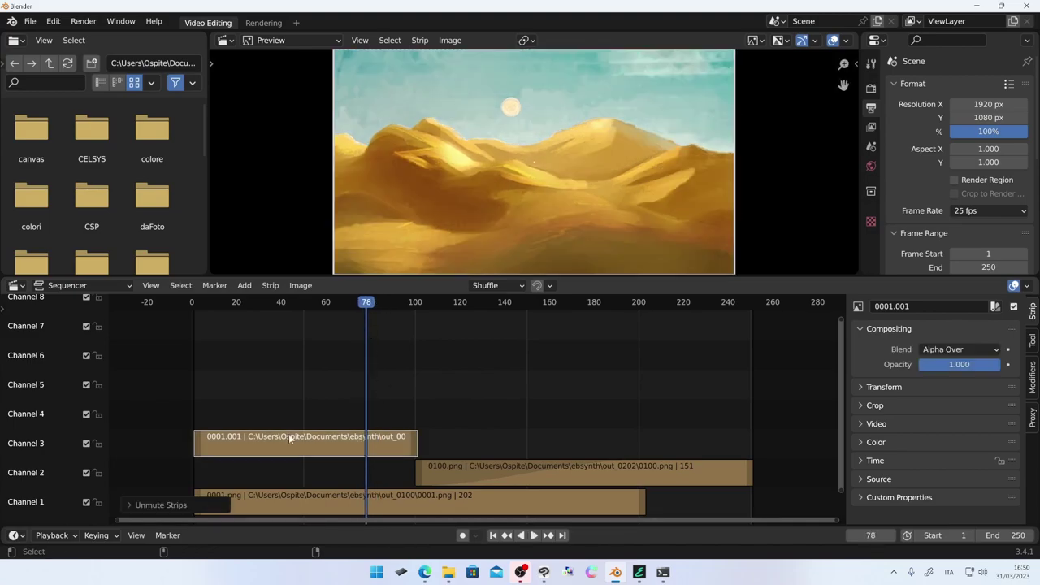
{"action": "right_click", "coordinate": [366, 445]}
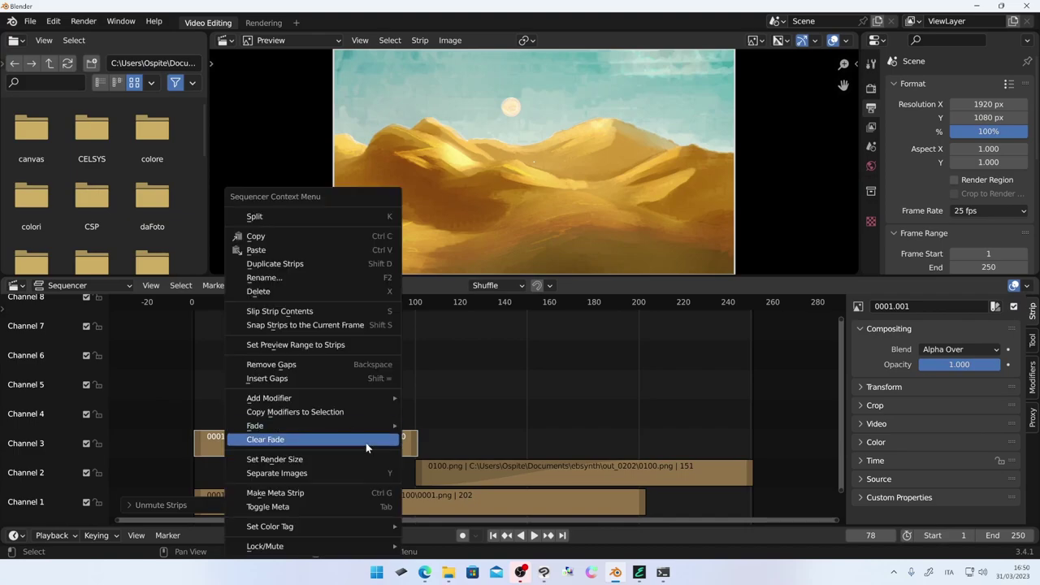
{"action": "mouse_move", "coordinate": [379, 432]}
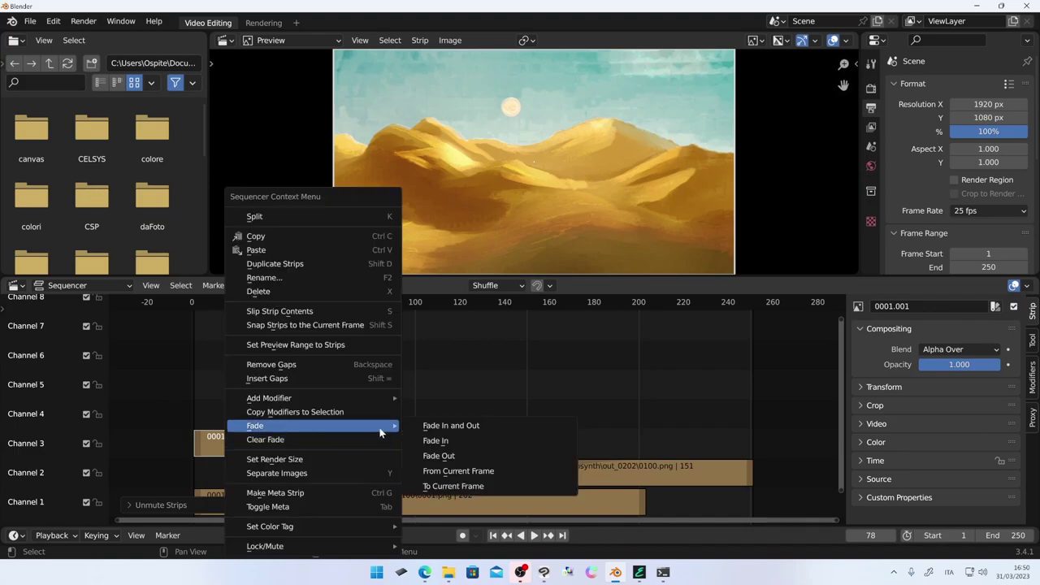
{"action": "left_click", "coordinate": [426, 486]}
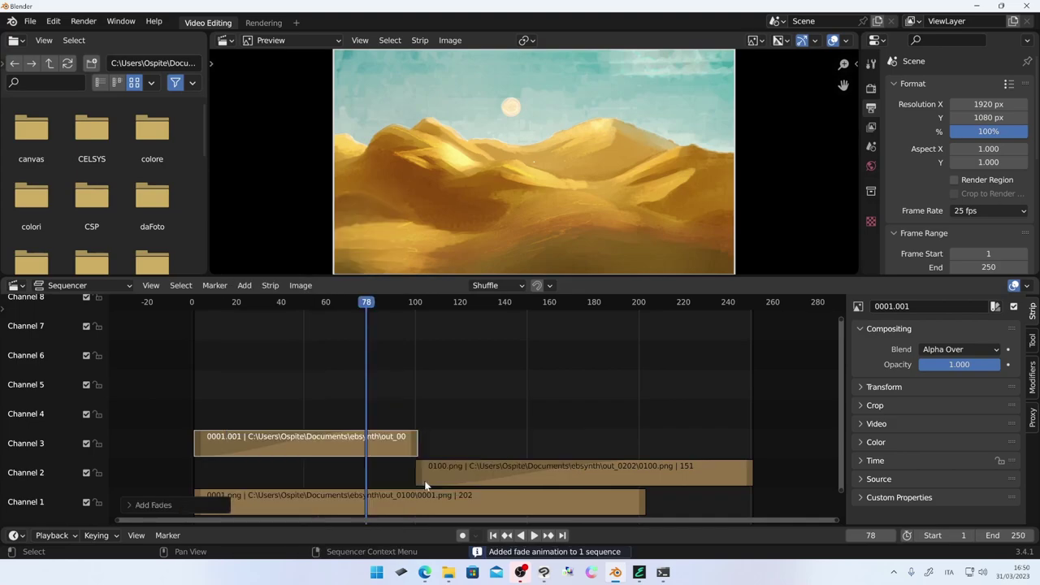
{"action": "right_click", "coordinate": [385, 445]}
{"action": "mouse_move", "coordinate": [394, 426]}
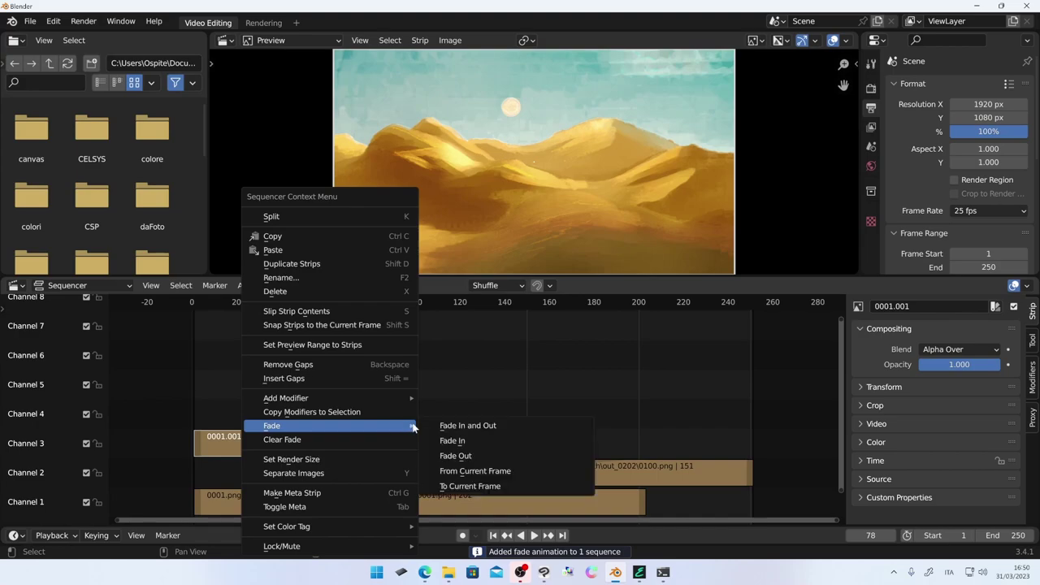
{"action": "left_click", "coordinate": [472, 471]}
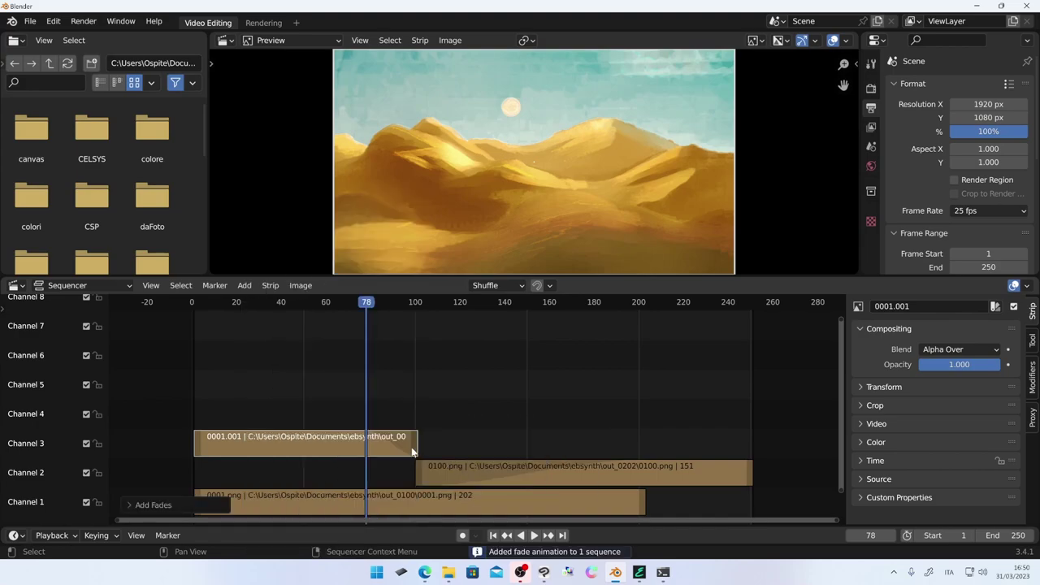
Step: Scrub and play around frame 59 to preview the crossfade
{"action": "left_click_drag", "start_coordinate": [367, 304], "coordinate": [368, 313]}
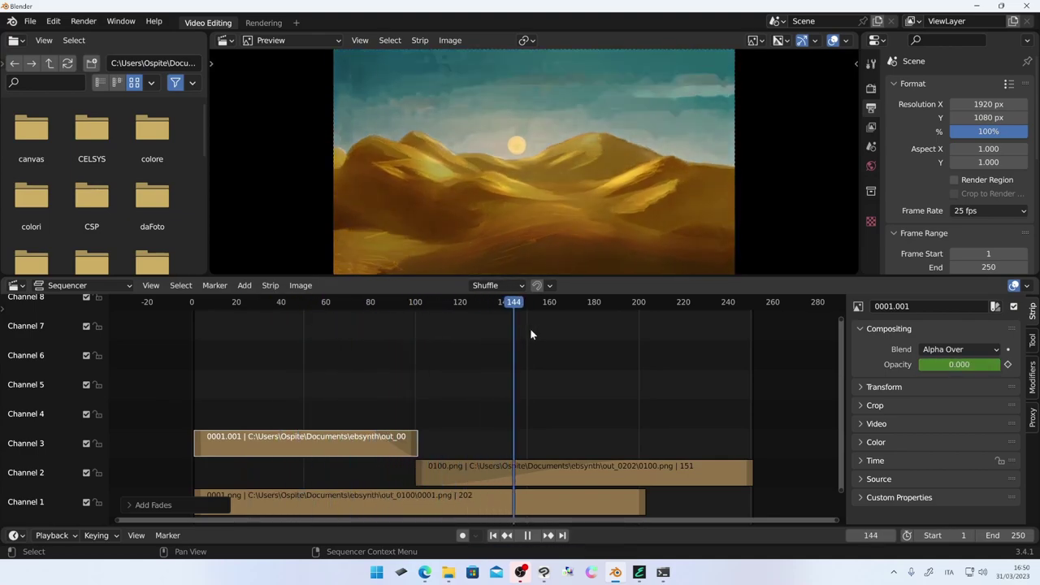
{"action": "left_click_drag", "start_coordinate": [626, 340], "coordinate": [322, 362]}
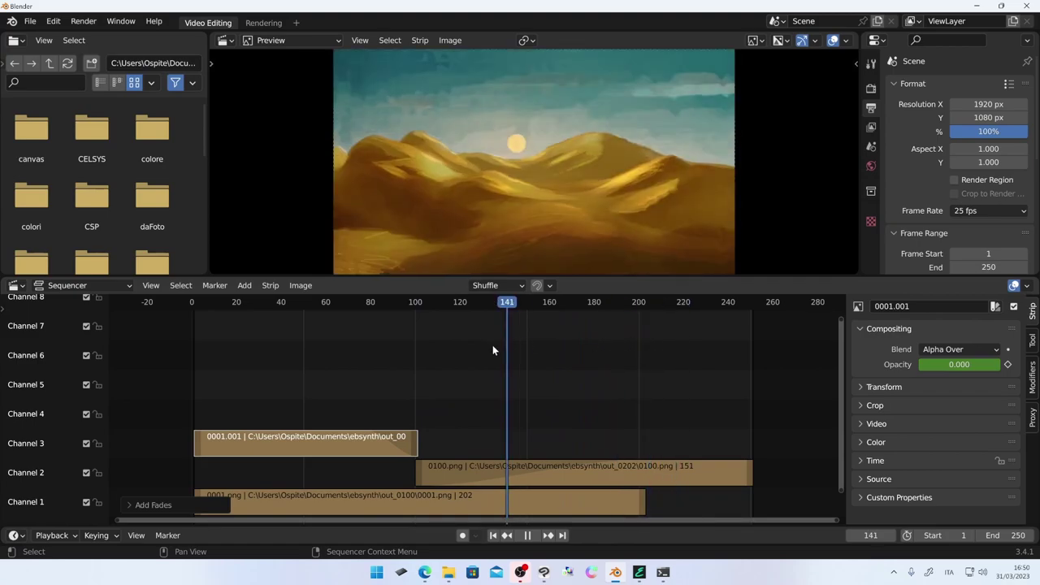
{"action": "key", "text": "space"}
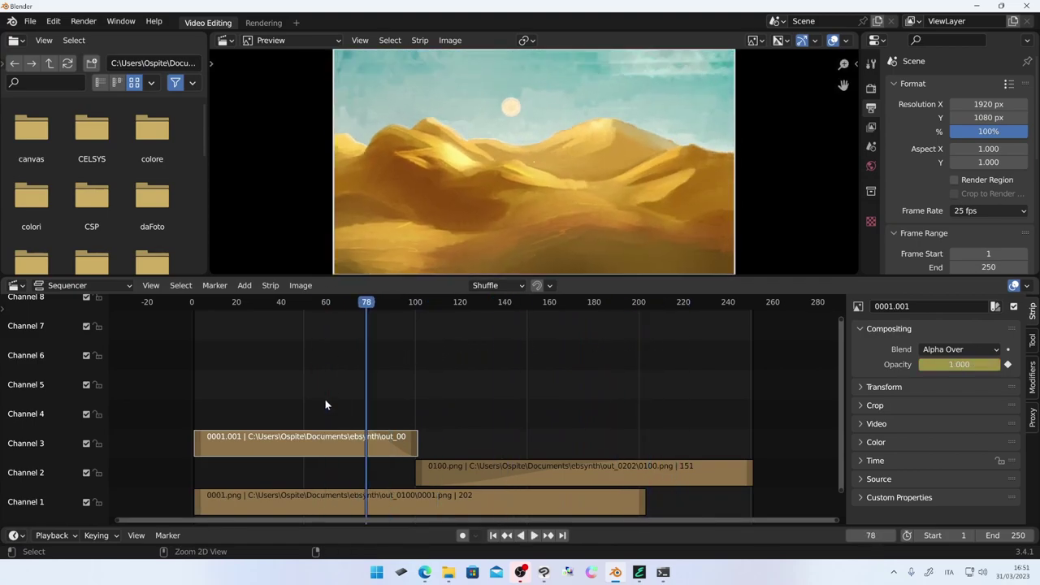
{"action": "mouse_move", "coordinate": [341, 307]}
{"action": "left_mouse_down"}
{"action": "mouse_move", "coordinate": [238, 323]}
{"action": "mouse_move", "coordinate": [295, 317]}
{"action": "left_mouse_up"}
Step: Add a fade starting at frame 46 and scrub through the sunset transition
{"action": "right_click", "coordinate": [309, 439]}
{"action": "mouse_move", "coordinate": [309, 425]}
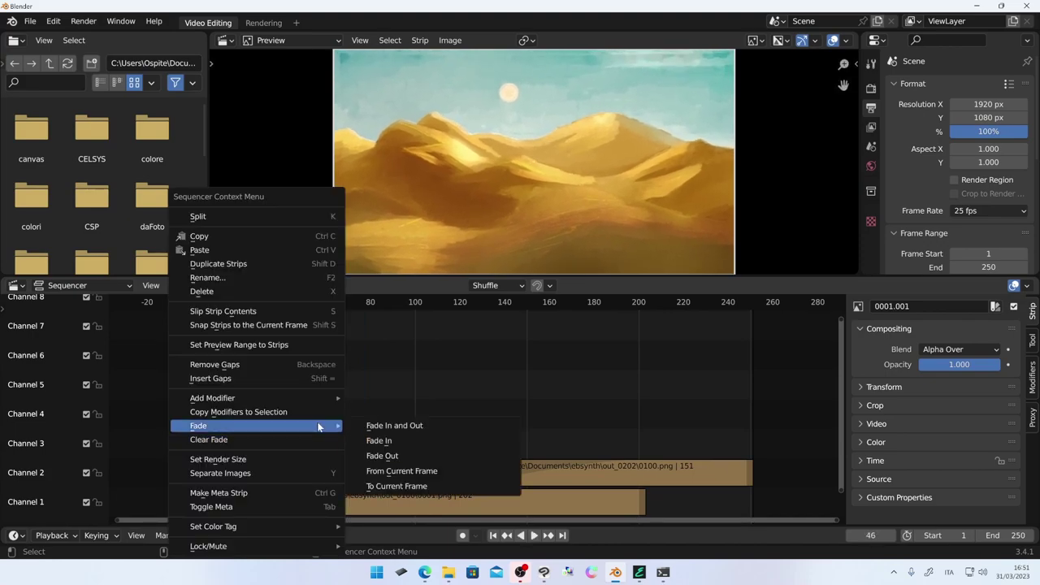
{"action": "left_click", "coordinate": [391, 473]}
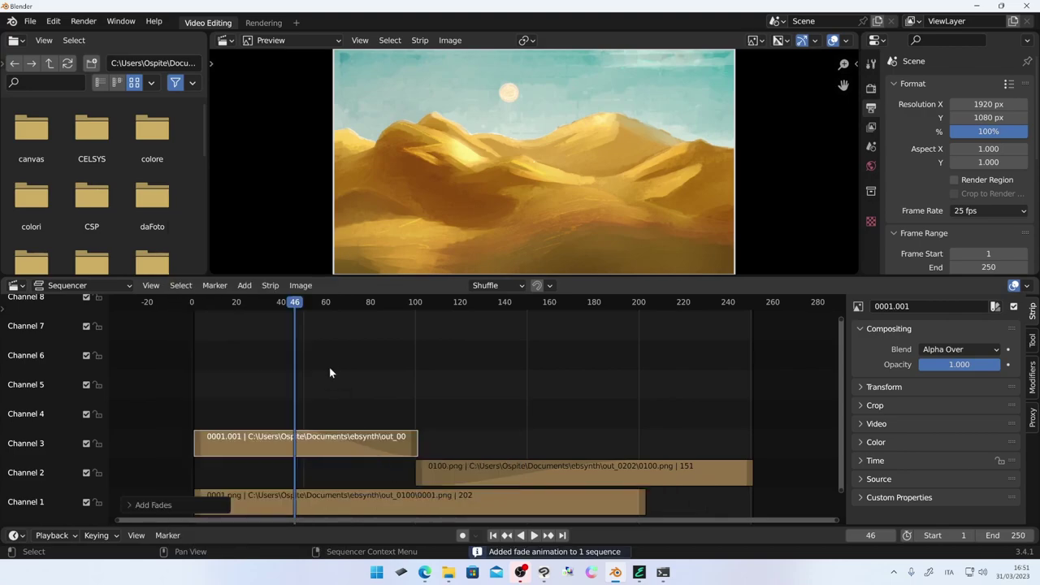
{"action": "left_click_drag", "start_coordinate": [295, 303], "coordinate": [639, 319]}
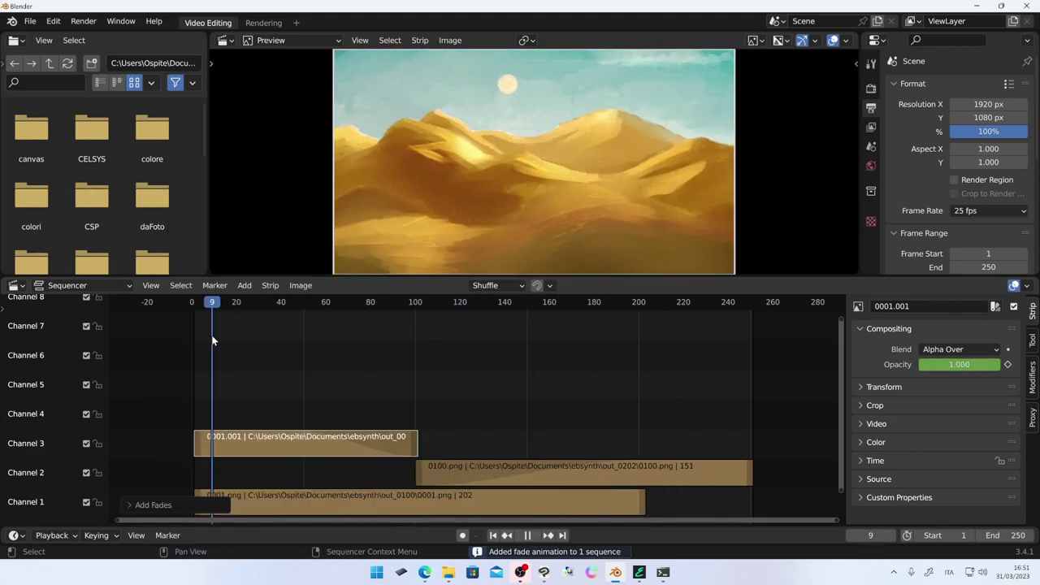
{"action": "left_click_drag", "start_coordinate": [639, 319], "coordinate": [195, 325]}
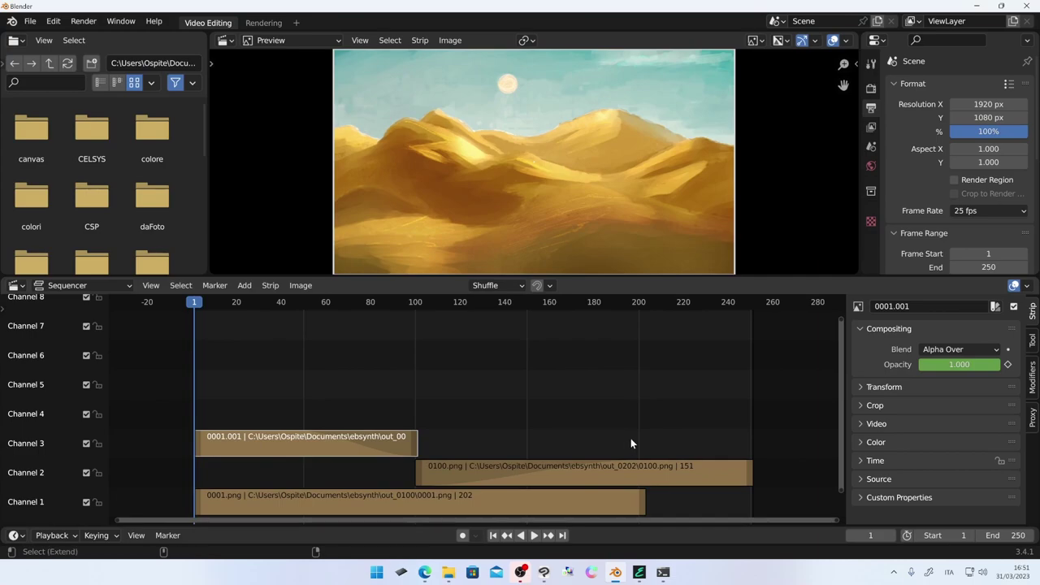
Step: Save the project as montaggio.blend and return to frame 1
{"action": "key", "text": "ctrl+s"}
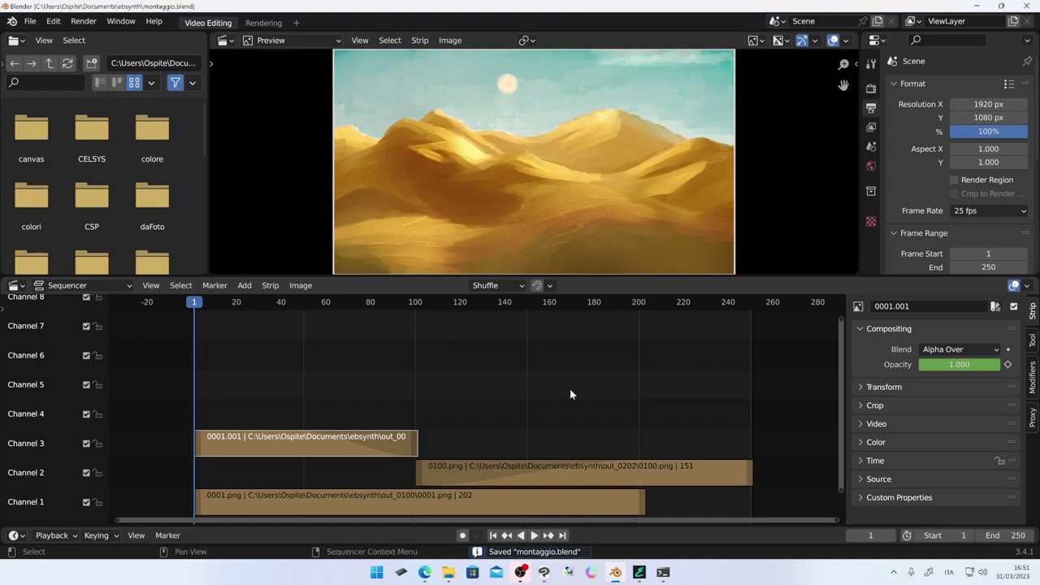
{"action": "key", "text": "space"}
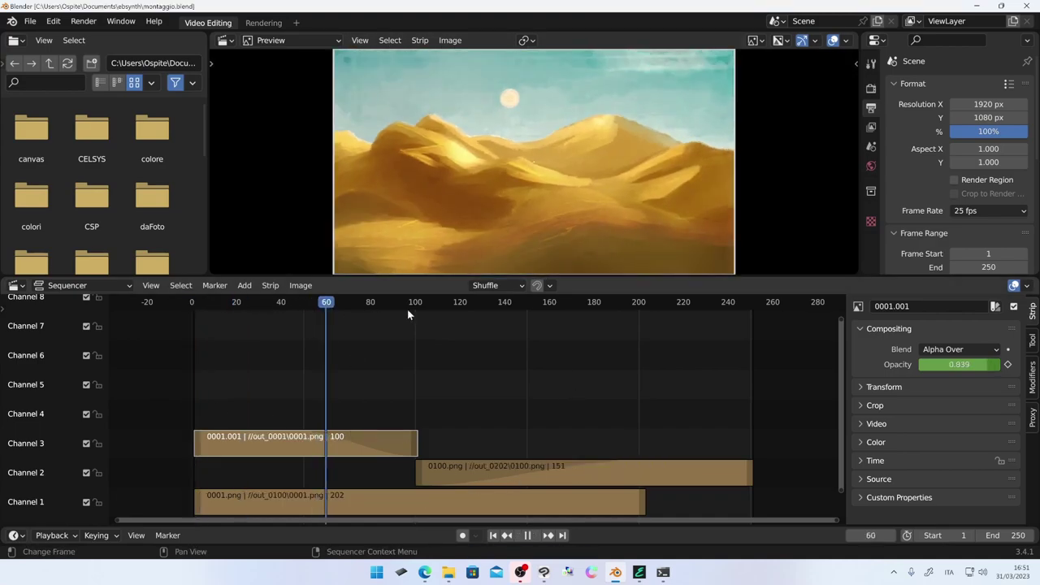
{"action": "left_click_drag", "start_coordinate": [585, 337], "coordinate": [192, 334]}
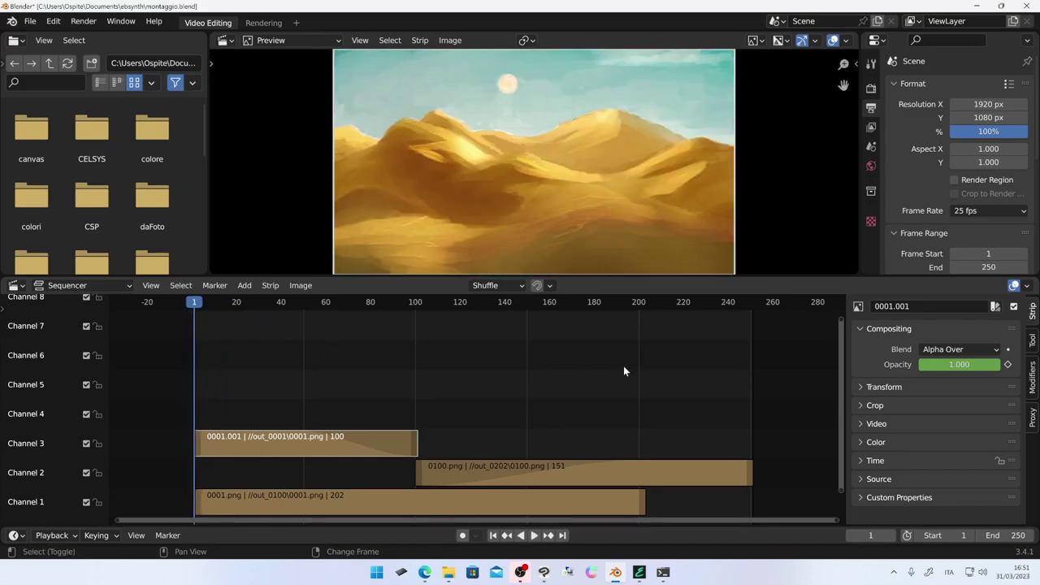
Step: Play the crossfaded sequence through, then start rendering the animation
{"action": "key", "text": "space"}
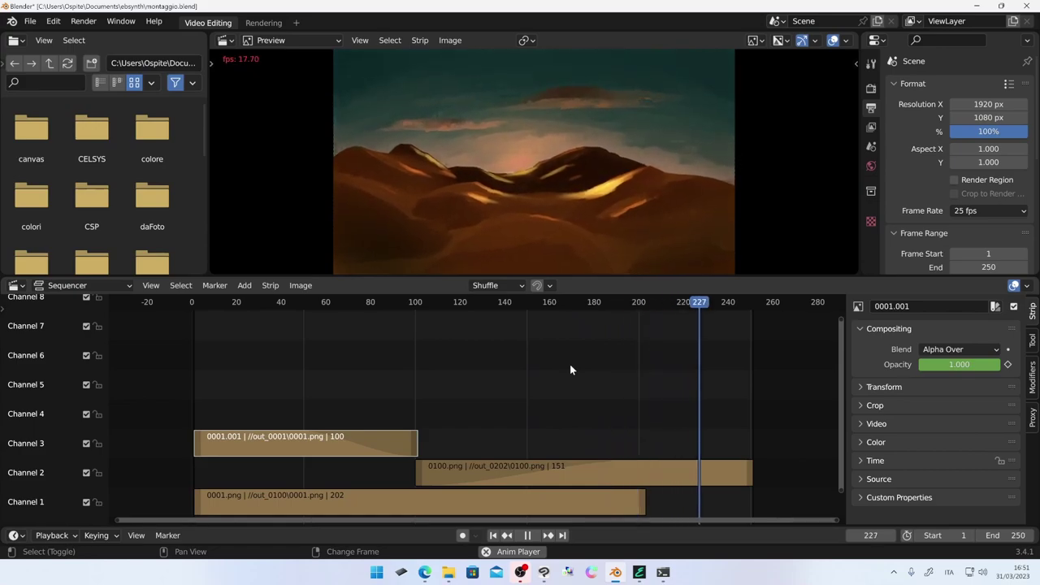
{"action": "key", "text": "space"}
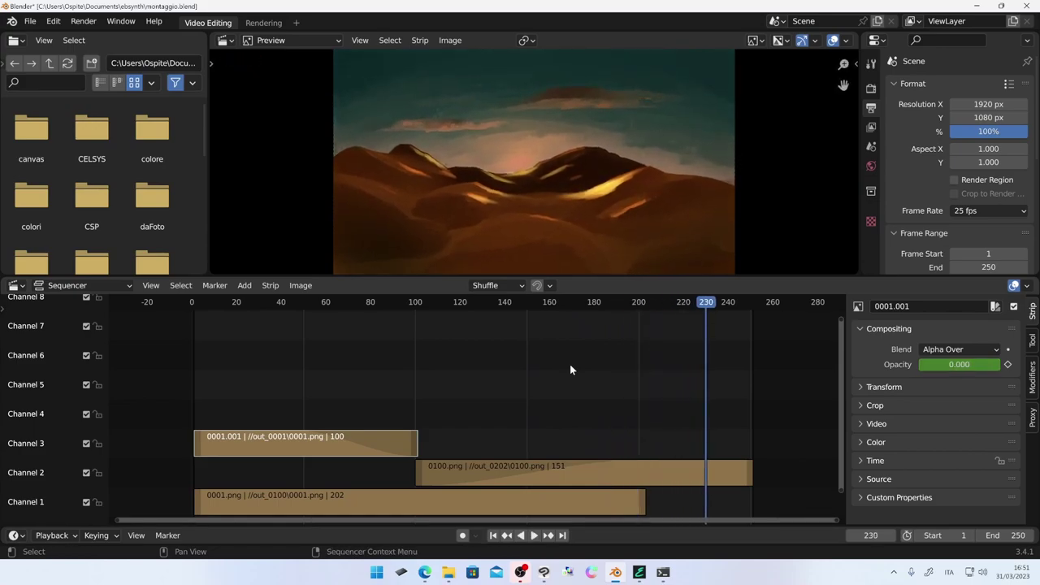
{"action": "key", "text": "ctrl+F12"}
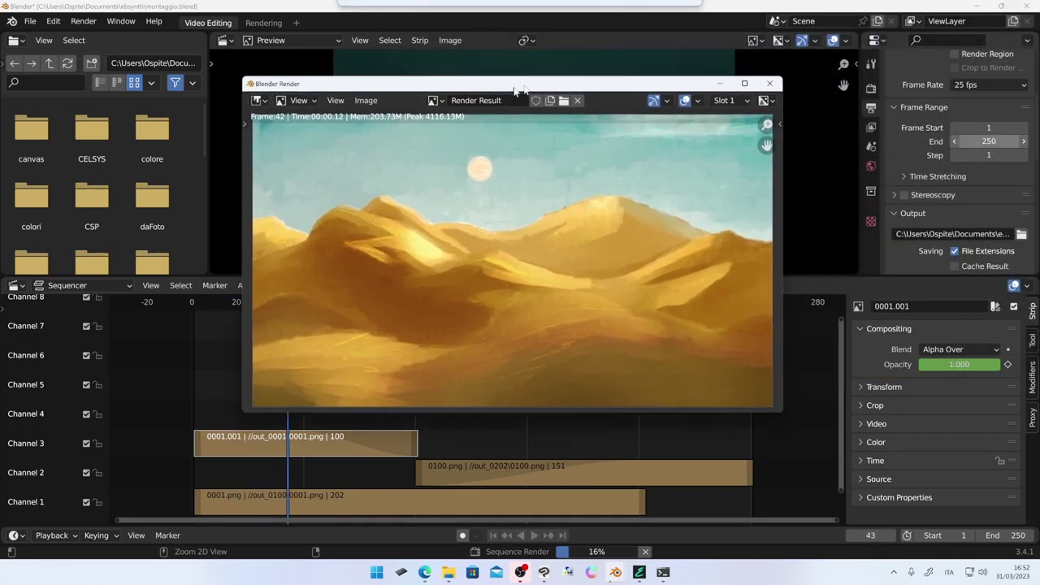
Step: Reposition the Blender Render window while the render advances to frame 152
{"action": "left_click_drag", "start_coordinate": [799, 9], "coordinate": [491, 91]}
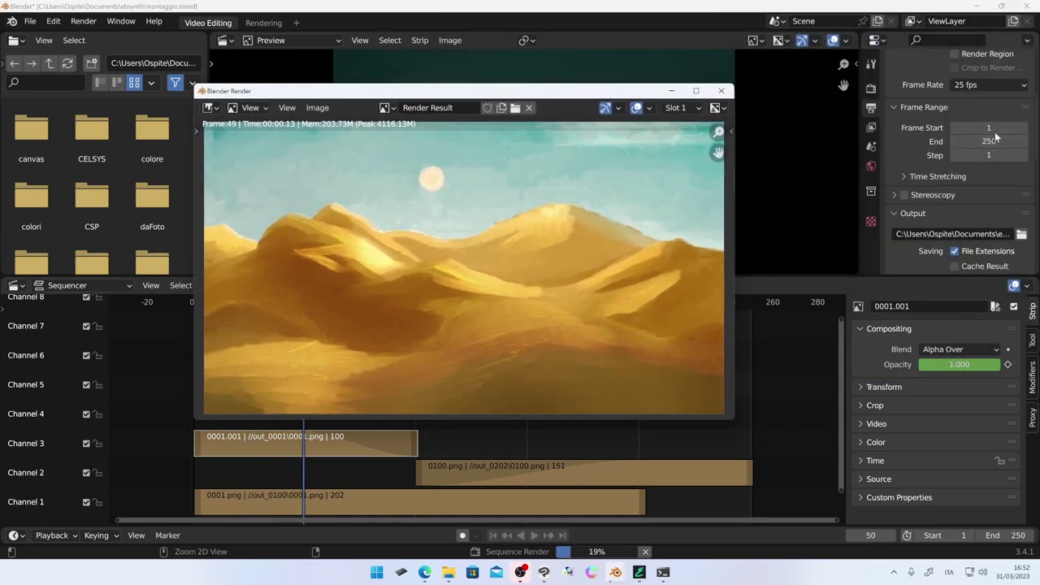
{"action": "scroll", "coordinate": [975, 138], "scroll_direction": "down", "scroll_amount": 1}
{"action": "scroll", "coordinate": [973, 151], "scroll_direction": "down", "scroll_amount": 2}
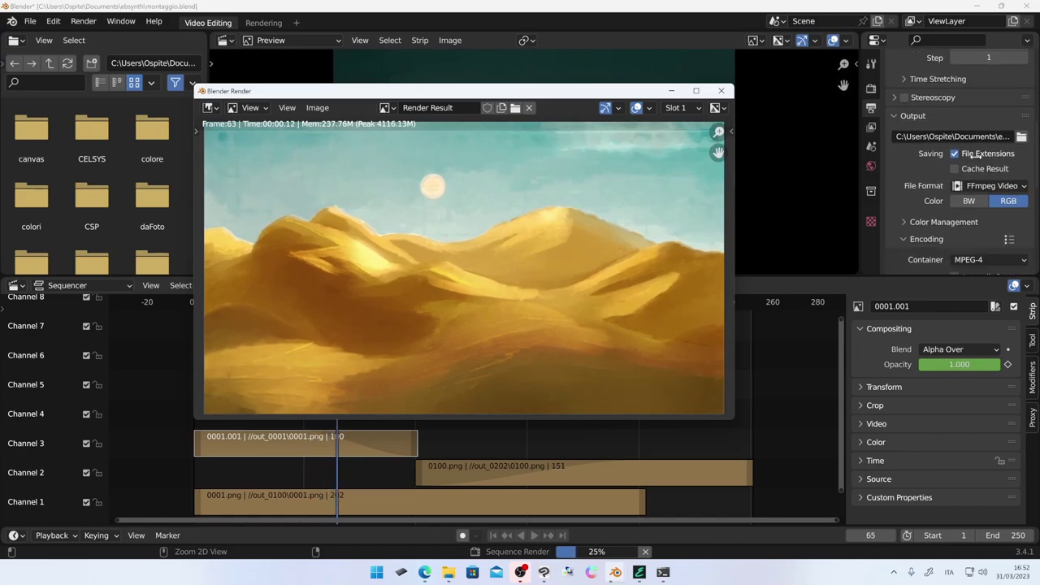
{"action": "scroll", "coordinate": [983, 199], "scroll_direction": "down", "scroll_amount": 2}
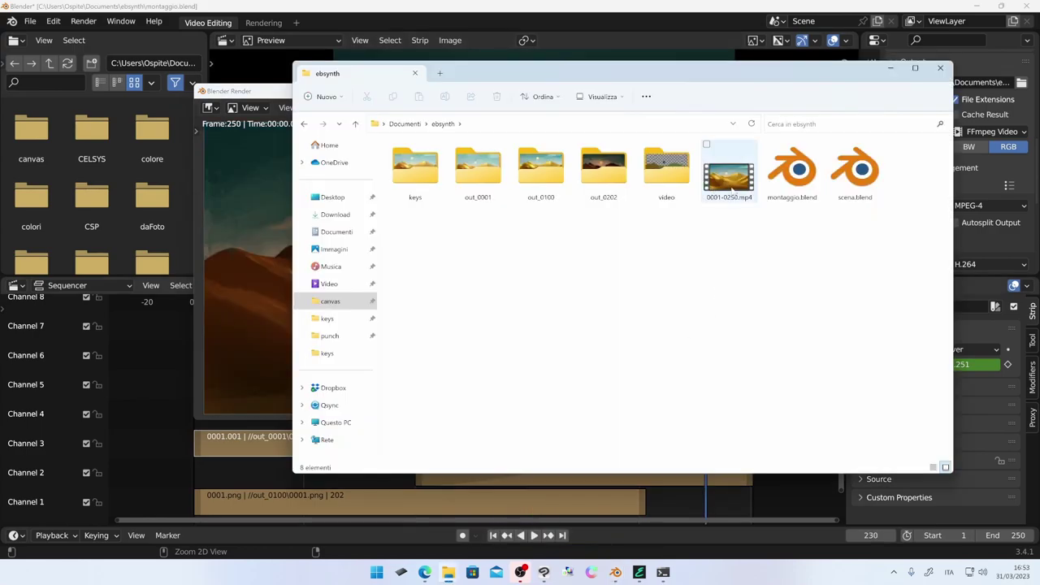
Step: Open 0001-0250.mp4 from Explorer and watch it play in Windows Media Player
{"action": "double_click", "coordinate": [728, 174]}
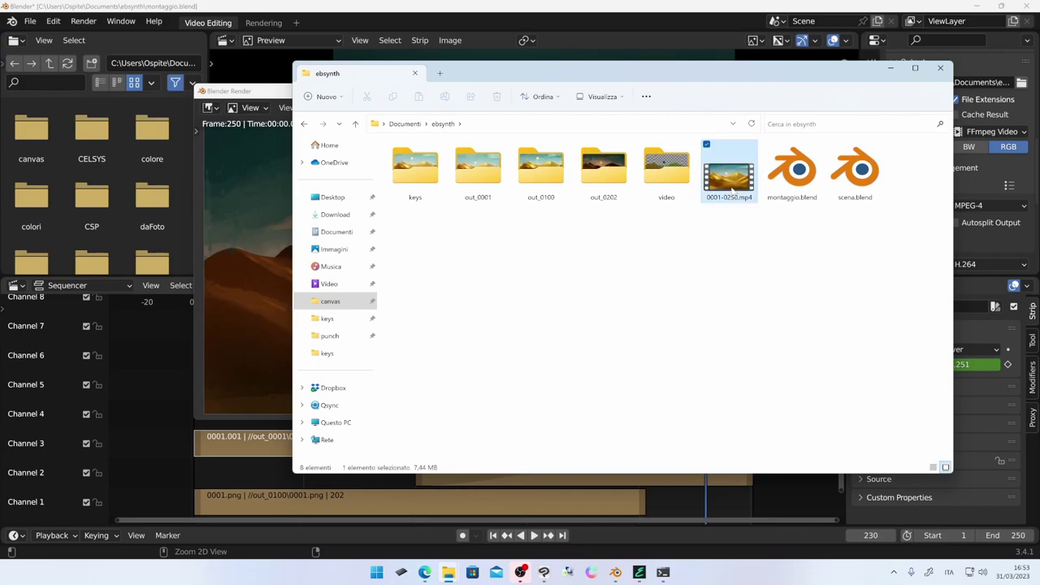
{"action": "mouse_move", "coordinate": [509, 571]}
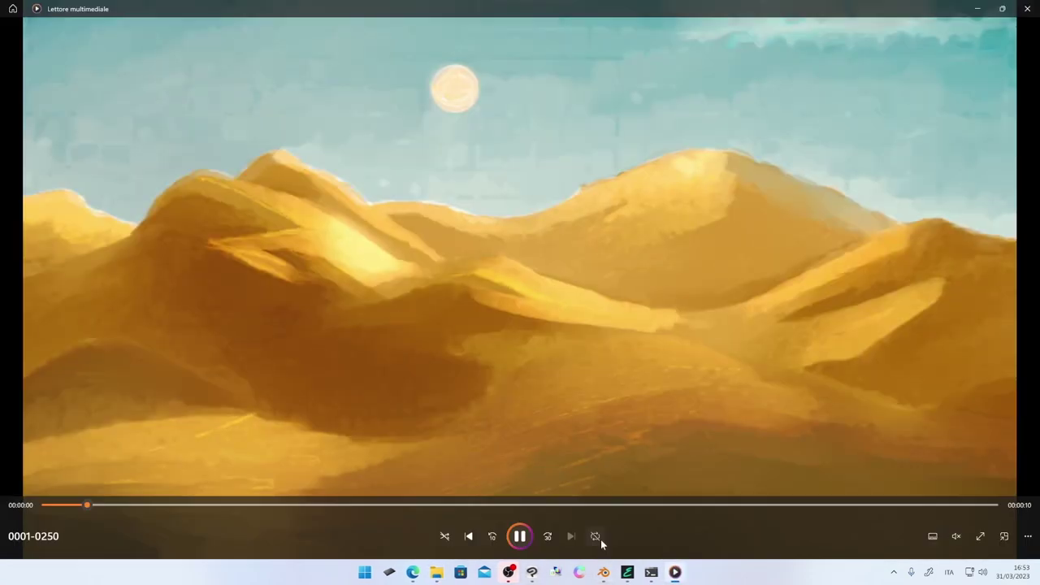